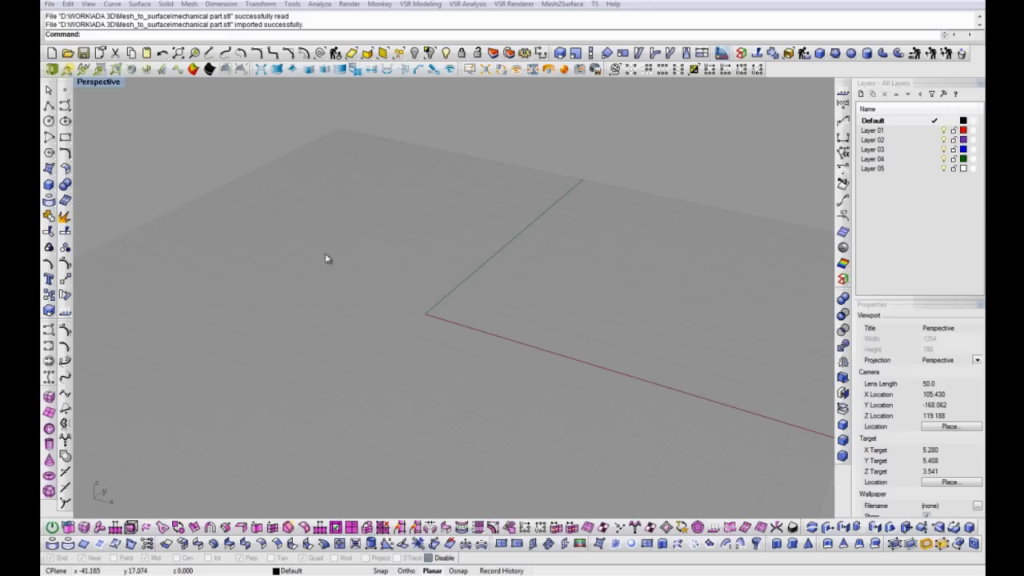
Zoom out and show the part mesh with Shaded display in the Perspective viewport.
{"action": "scroll", "coordinate": [534, 260], "scroll_direction": "down", "scroll_amount": 5}
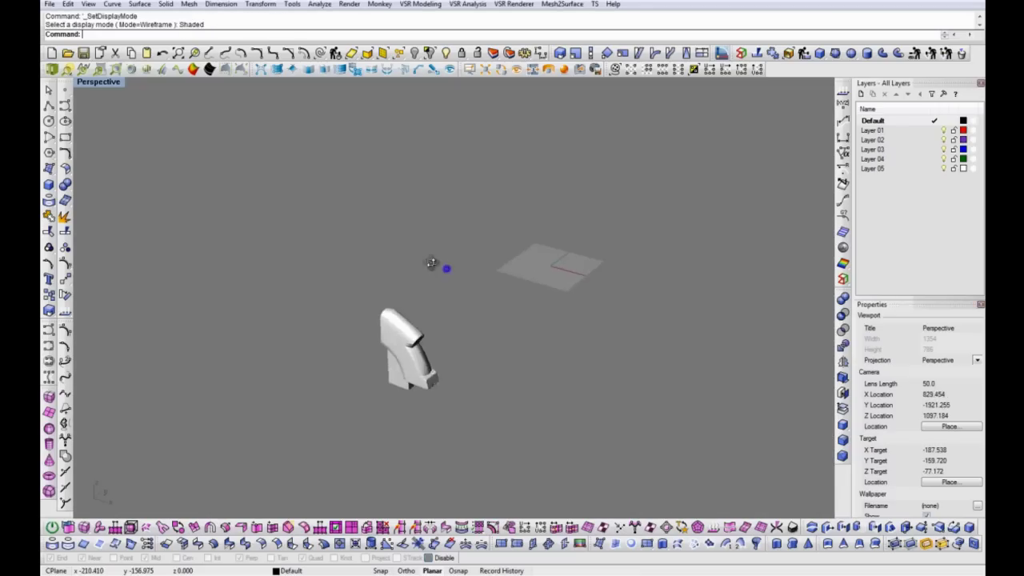
{"action": "left_click", "coordinate": [352, 312]}
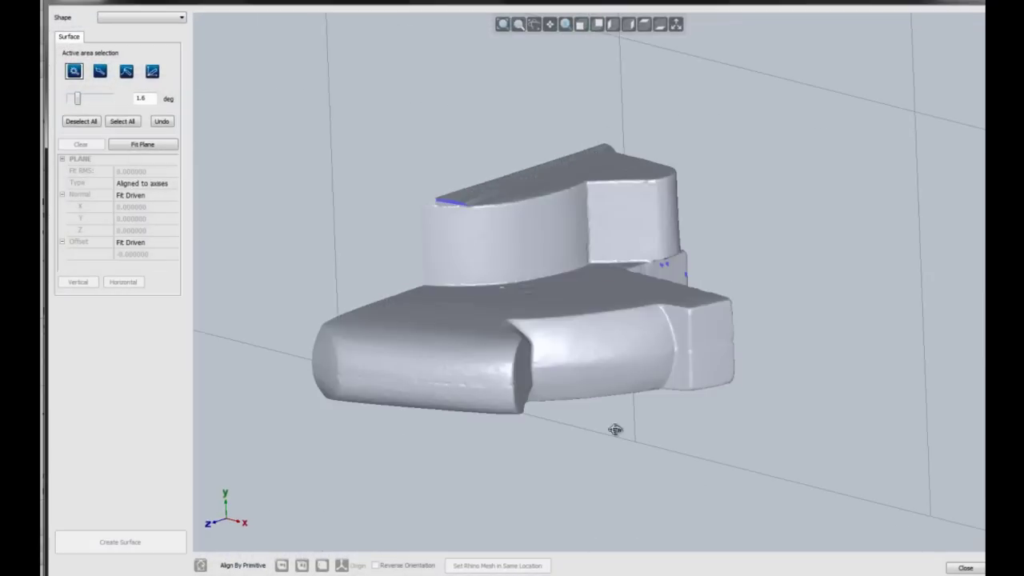
Mark the flat lower face and fit a Plane shape to it.
{"action": "right_click_drag", "start_coordinate": [553, 329], "coordinate": [654, 382]}
{"action": "left_click", "coordinate": [654, 382]}
{"action": "left_click", "coordinate": [179, 17]}
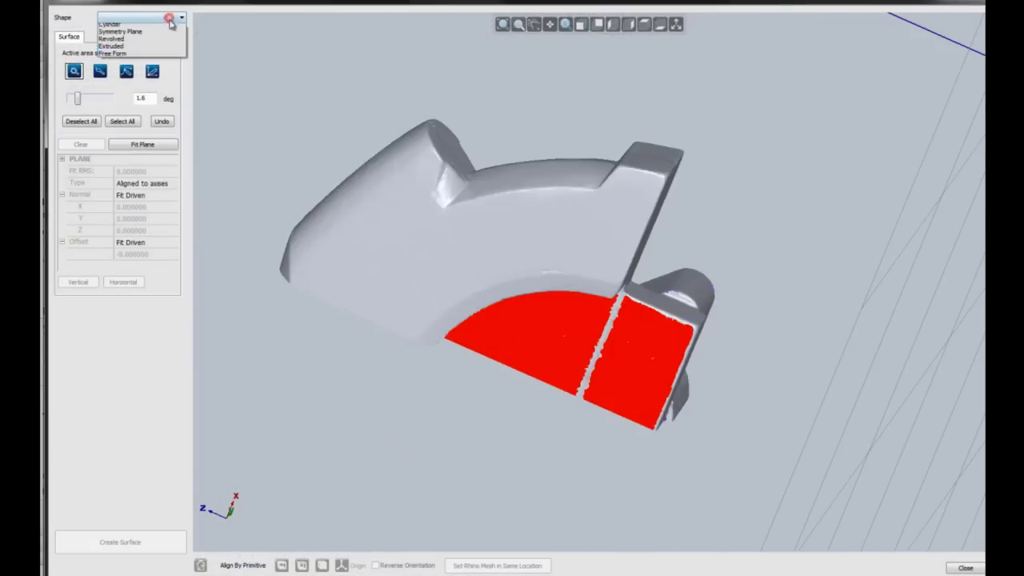
{"action": "left_click", "coordinate": [120, 27]}
{"action": "left_click", "coordinate": [358, 568]}
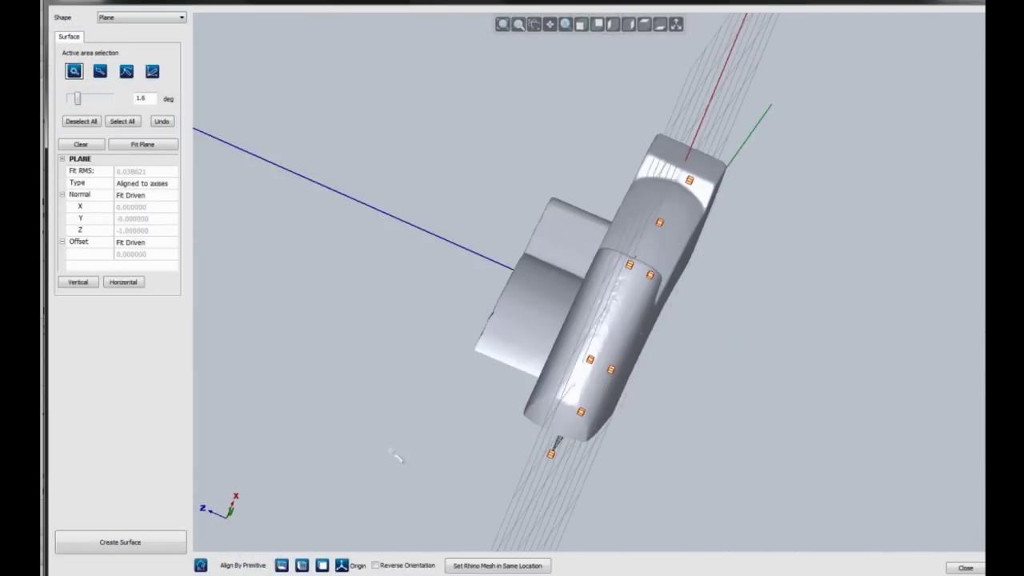
Discard the plane fit and painted area, then check the part in front and side views.
{"action": "left_click", "coordinate": [90, 145]}
{"action": "left_click", "coordinate": [81, 121]}
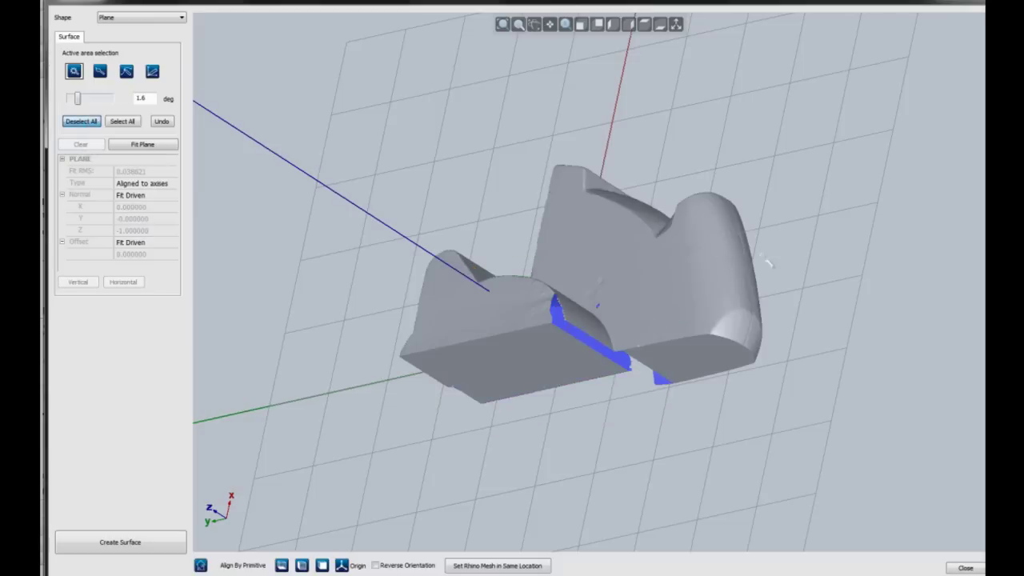
{"action": "left_click", "coordinate": [613, 24]}
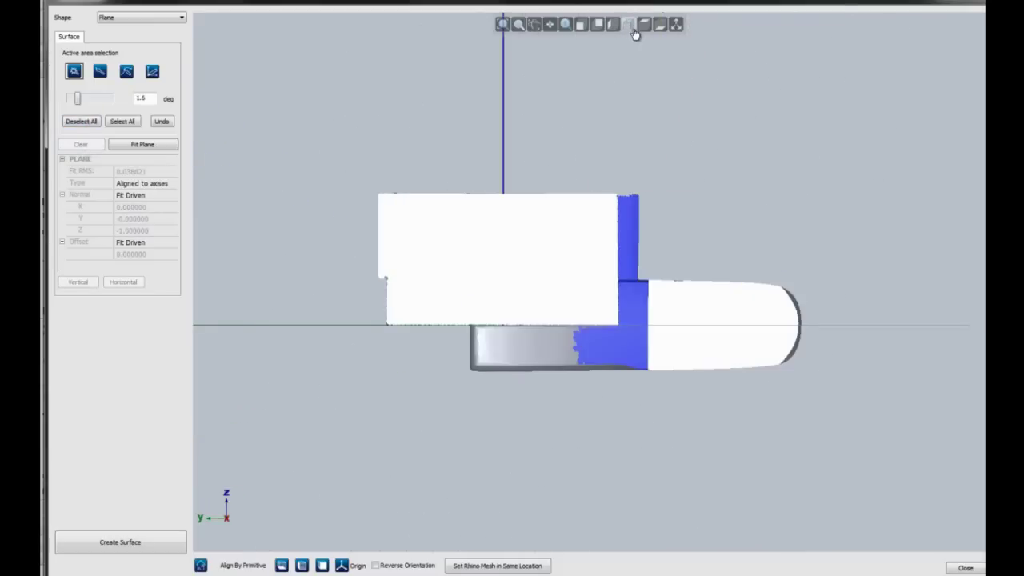
{"action": "left_click", "coordinate": [629, 25]}
{"action": "left_click", "coordinate": [583, 31]}
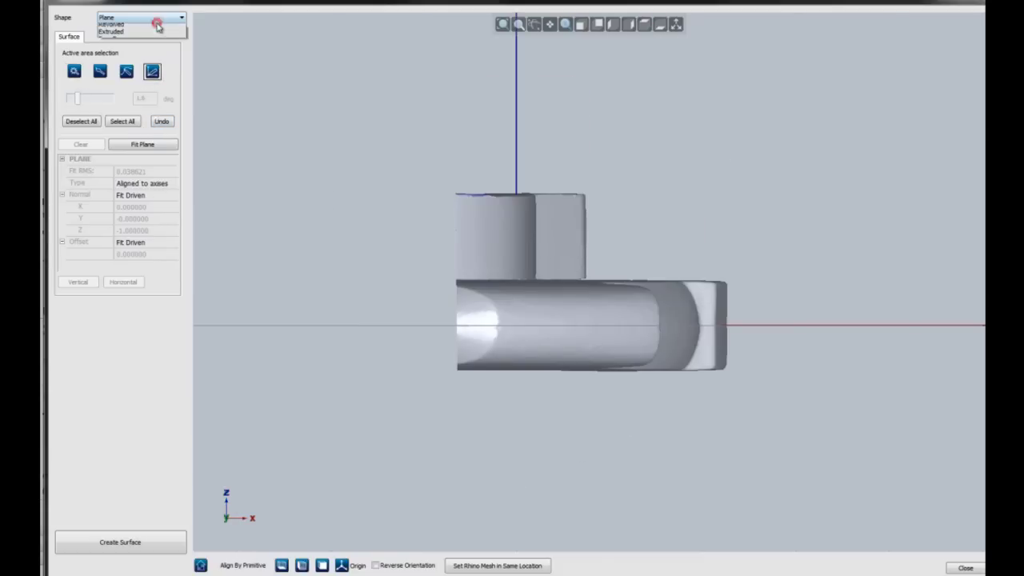
Paint a strip on the rounded face and fit a vertical Cylinder (radius 270.2374).
{"action": "left_click", "coordinate": [153, 42]}
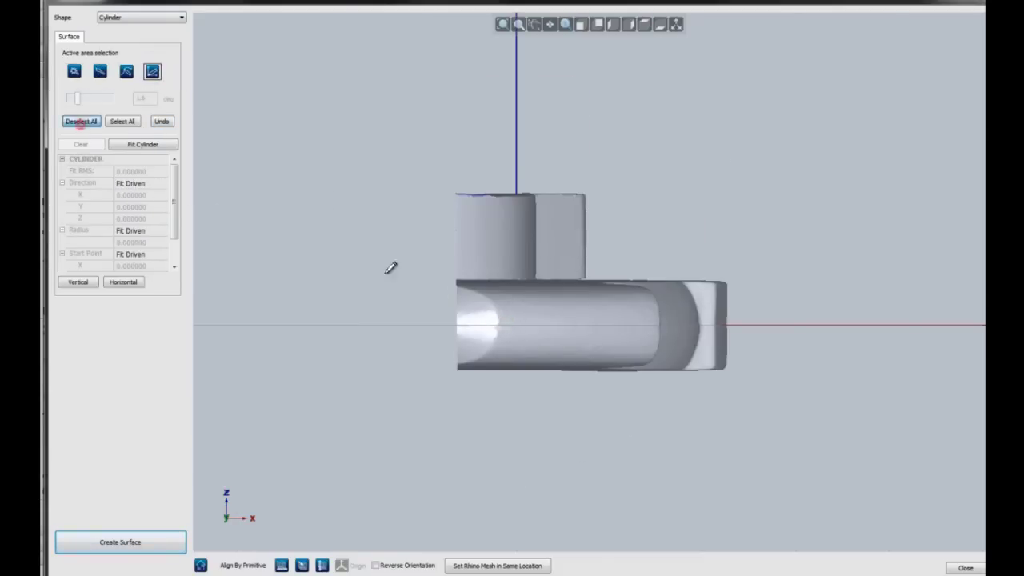
{"action": "left_click_drag", "start_coordinate": [504, 323], "coordinate": [658, 325]}
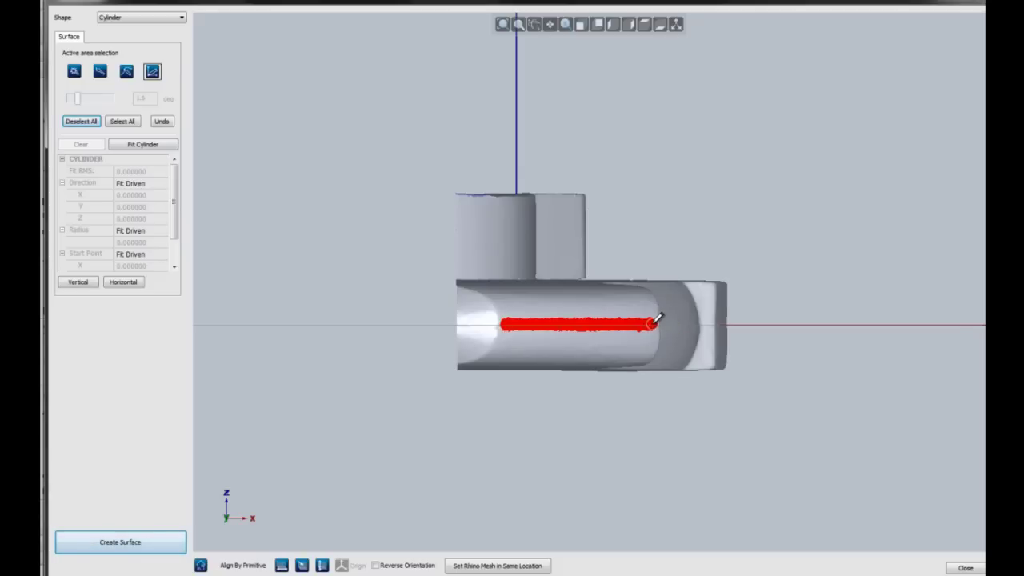
{"action": "left_click", "coordinate": [165, 147]}
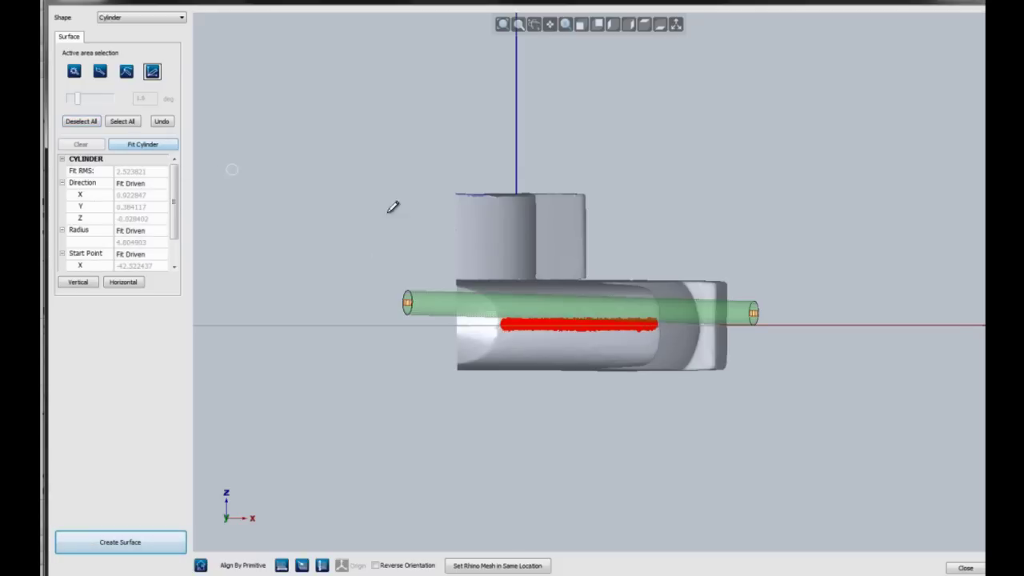
{"action": "left_click", "coordinate": [67, 284]}
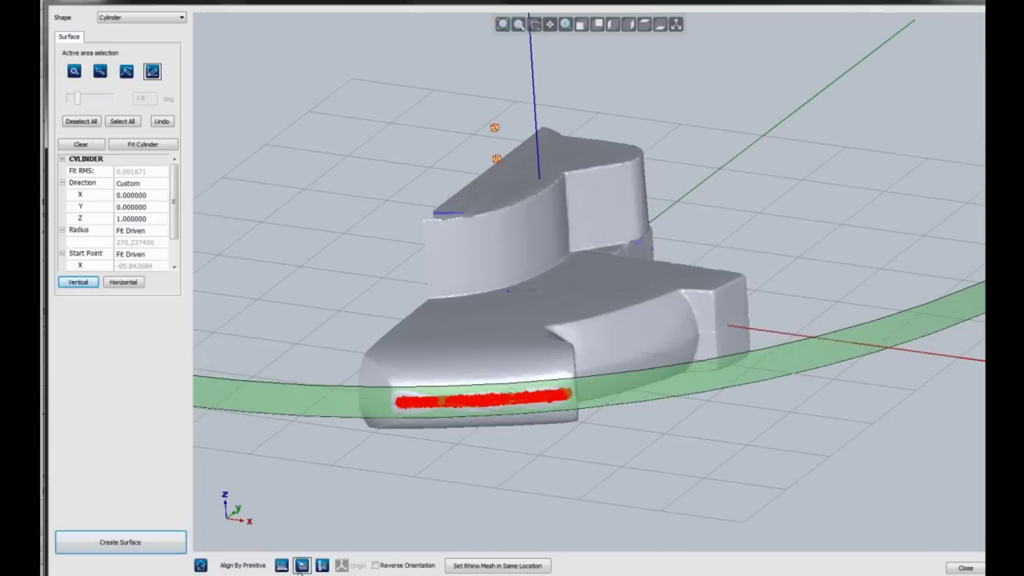
{"action": "left_click", "coordinate": [301, 566]}
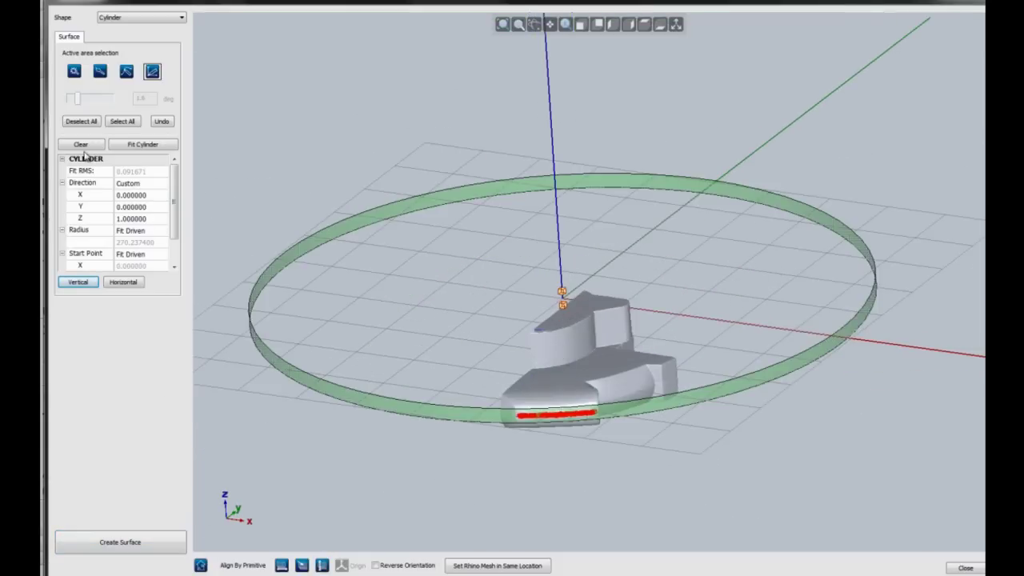
Discard the cylinder fit and selection, keeping the mesh at its Rhino location.
{"action": "left_click", "coordinate": [81, 145]}
{"action": "left_click", "coordinate": [81, 121]}
{"action": "left_click", "coordinate": [470, 568]}
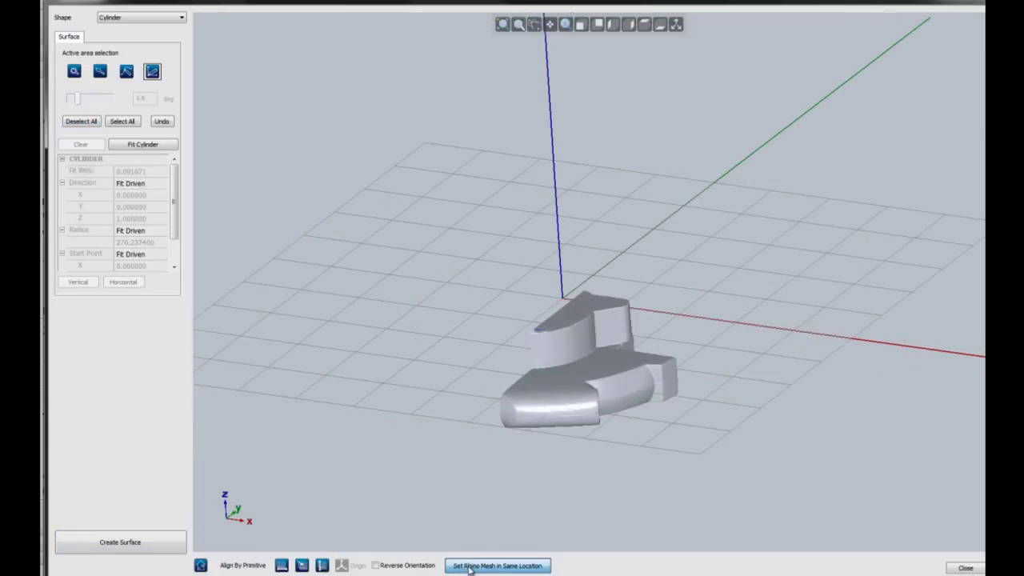
{"action": "scroll", "coordinate": [520, 432], "scroll_direction": "up", "scroll_amount": 5}
Paint the lower curved band as the active area from the top view.
{"action": "right_click_drag", "start_coordinate": [536, 414], "coordinate": [510, 416]}
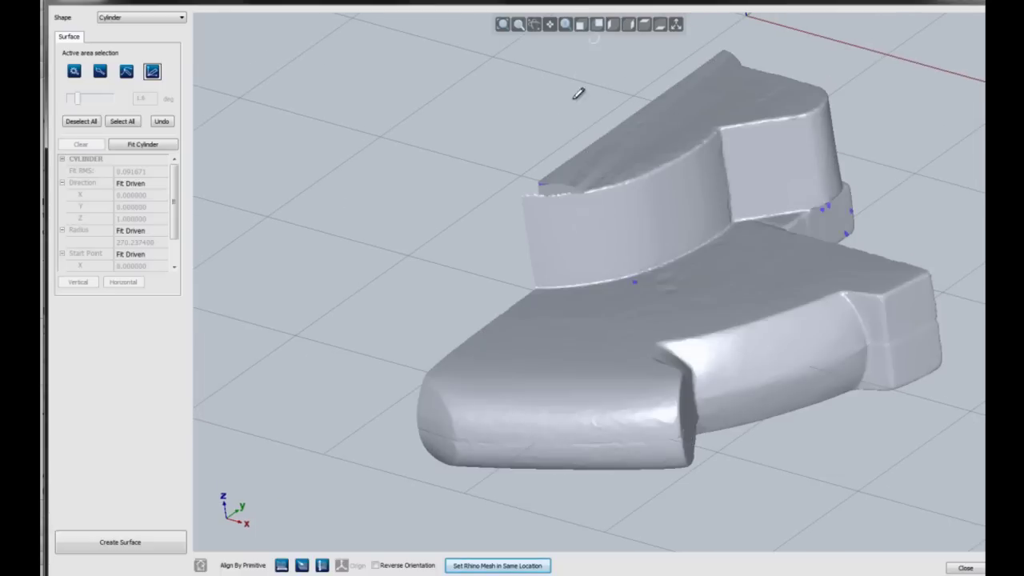
{"action": "left_click", "coordinate": [644, 24]}
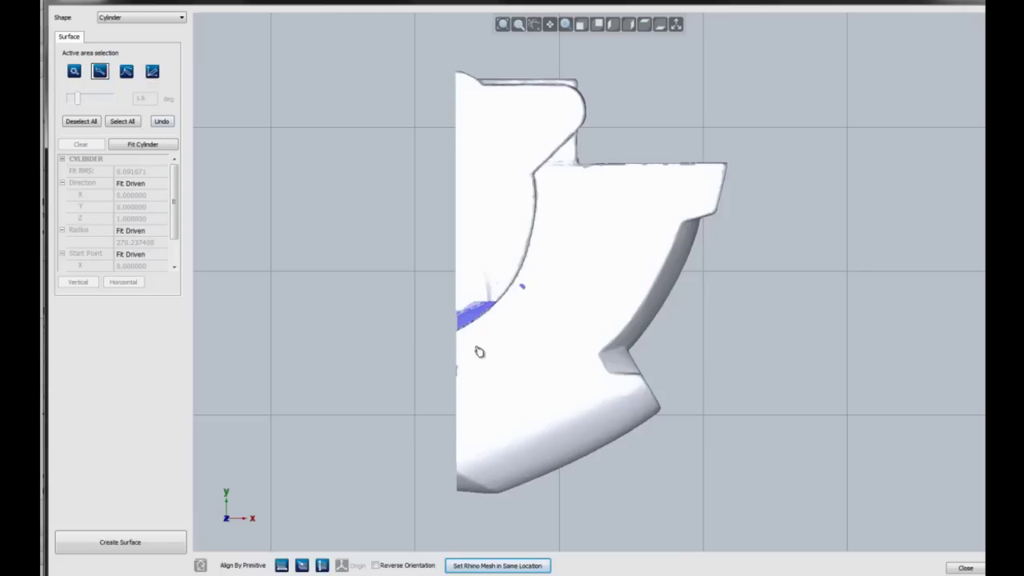
{"action": "mouse_move", "coordinate": [471, 387]}
{"action": "left_mouse_down"}
{"action": "mouse_move", "coordinate": [589, 389]}
{"action": "mouse_move", "coordinate": [531, 319]}
{"action": "left_mouse_up"}
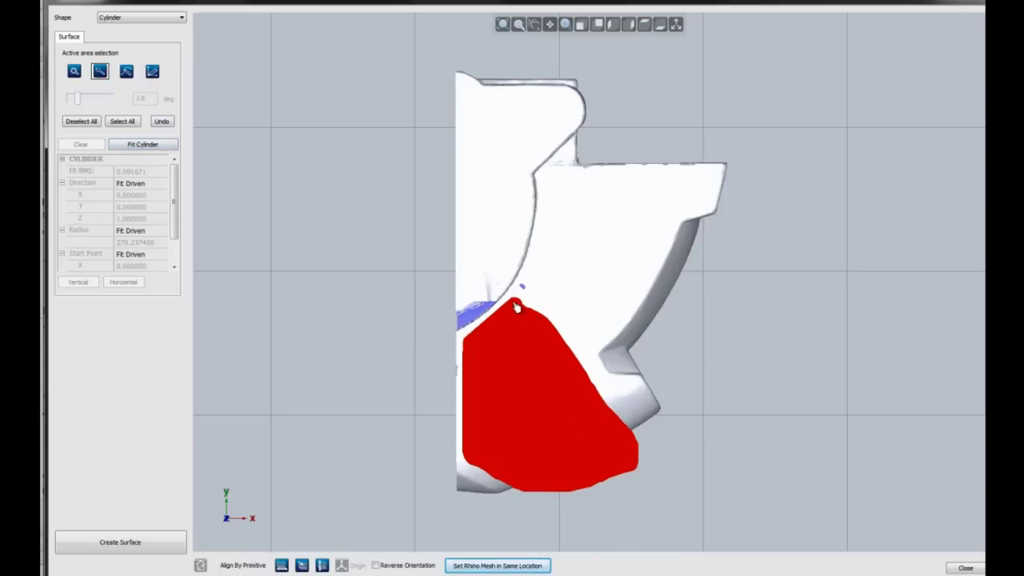
{"action": "mouse_move", "coordinate": [516, 306]}
{"action": "right_mouse_down"}
{"action": "mouse_move", "coordinate": [602, 370]}
{"action": "mouse_move", "coordinate": [535, 347]}
{"action": "mouse_move", "coordinate": [483, 207]}
{"action": "right_mouse_up"}
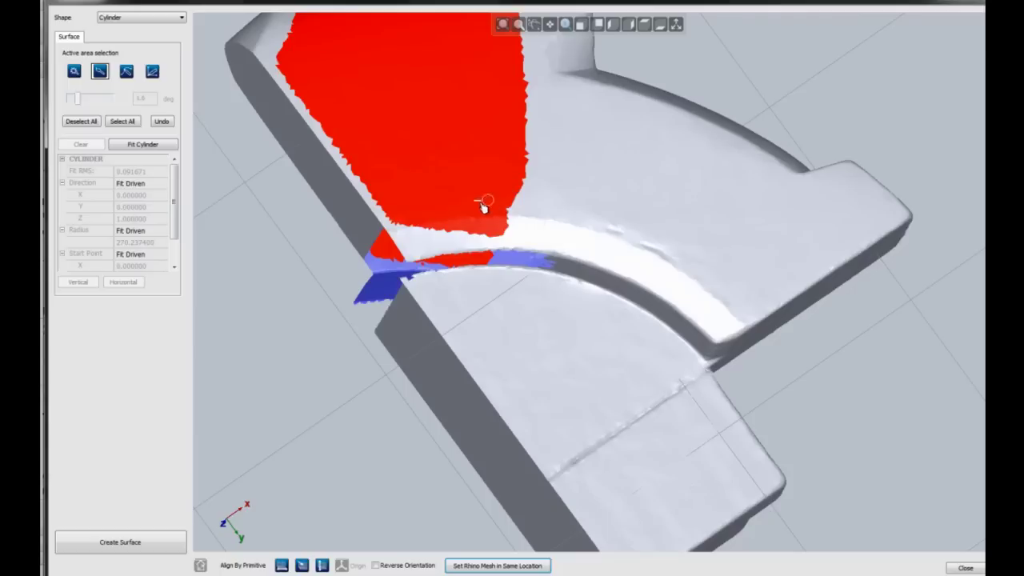
{"action": "mouse_move", "coordinate": [483, 206]}
{"action": "left_mouse_down", "text": "ctrl"}
{"action": "mouse_move", "coordinate": [583, 244]}
{"action": "mouse_move", "coordinate": [504, 222]}
{"action": "mouse_move", "coordinate": [377, 232]}
{"action": "mouse_move", "coordinate": [528, 241]}
{"action": "mouse_move", "coordinate": [499, 217]}
{"action": "left_mouse_up", "text": "ctrl"}
{"action": "right_click_drag", "start_coordinate": [520, 155], "coordinate": [400, 286]}
Set the shape to Revolved with 3 sections, Z Axis and Zero Point start.
{"action": "left_click", "coordinate": [152, 17]}
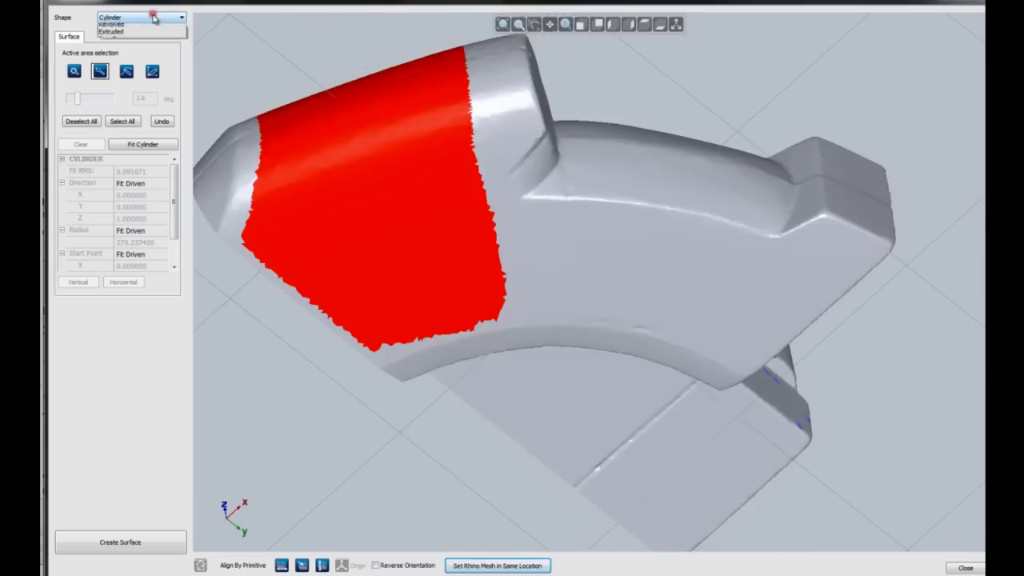
{"action": "left_click", "coordinate": [120, 64]}
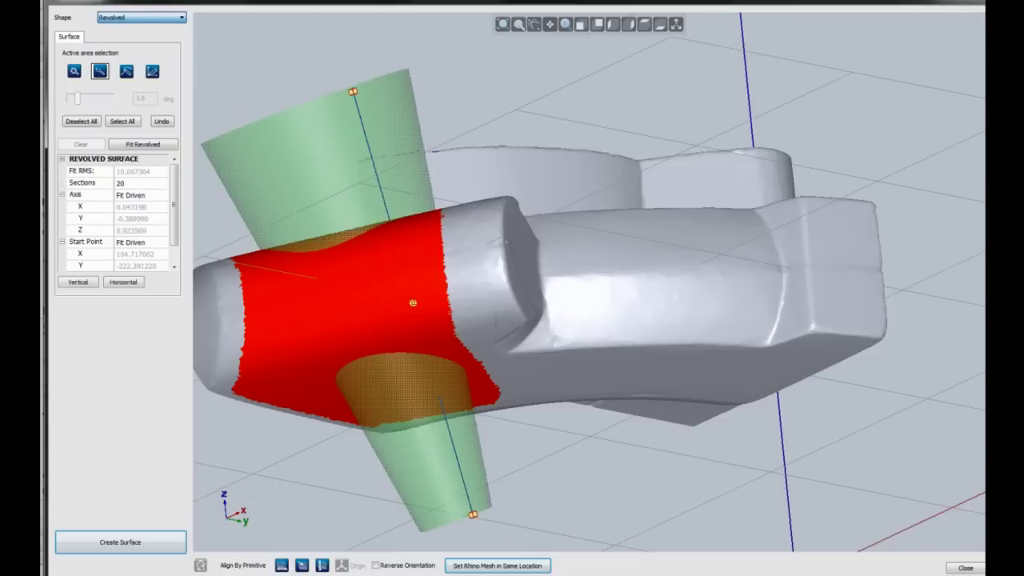
{"action": "left_click", "coordinate": [143, 182]}
{"action": "type", "text": "3"}
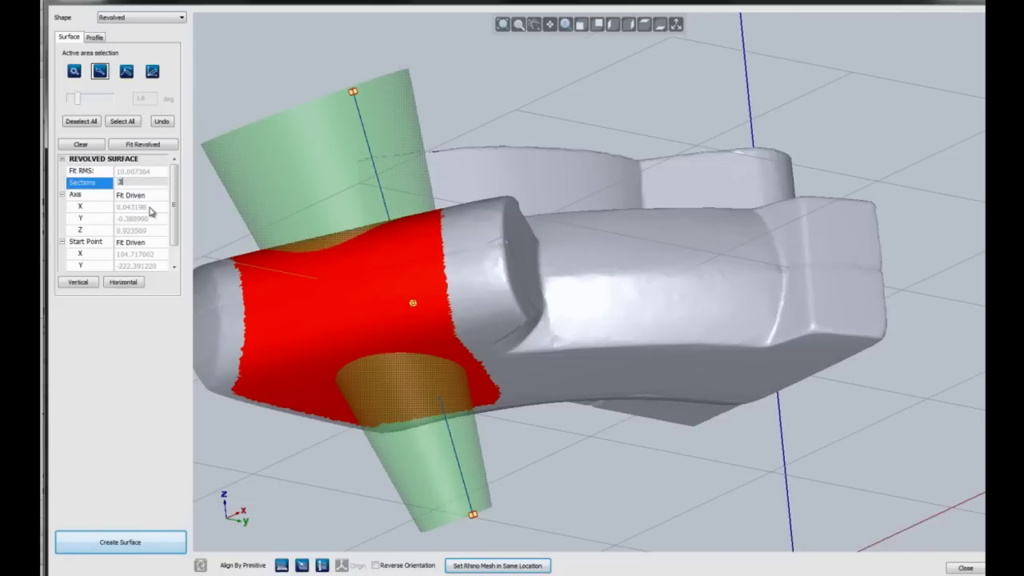
{"action": "left_click", "coordinate": [142, 195]}
{"action": "left_click", "coordinate": [132, 230]}
{"action": "left_click", "coordinate": [144, 242]}
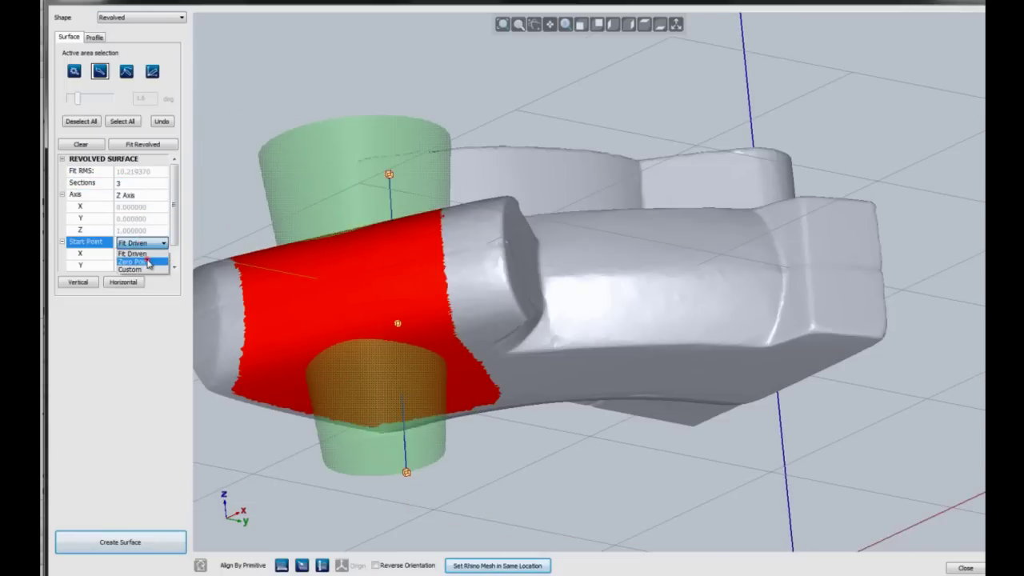
{"action": "left_click", "coordinate": [148, 263]}
In the profile view, draw a straight line along the lower profile edge.
{"action": "left_click", "coordinate": [94, 37]}
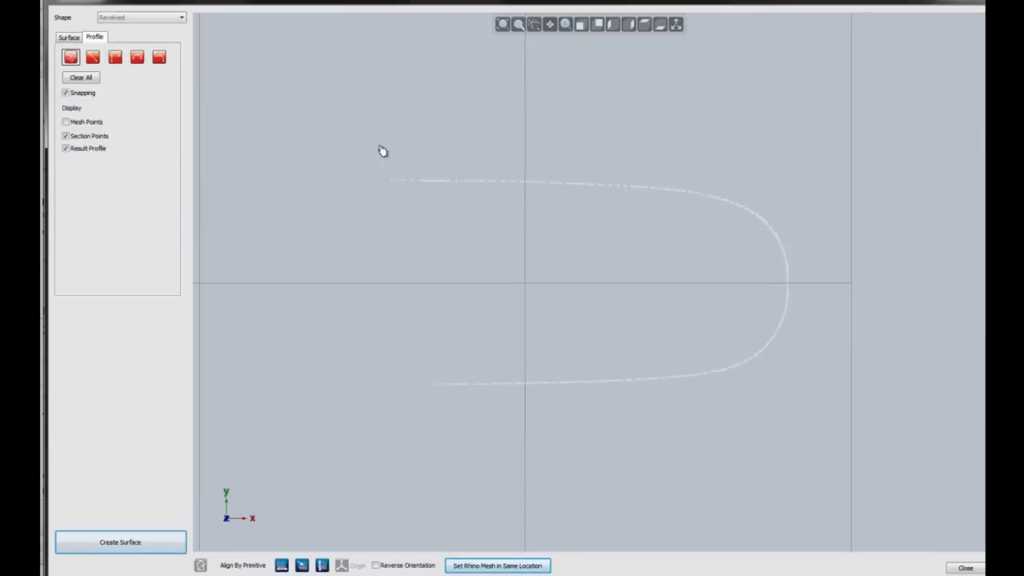
{"action": "scroll", "coordinate": [402, 206], "scroll_direction": "up", "scroll_amount": 3}
{"action": "scroll", "coordinate": [459, 167], "scroll_direction": "down", "scroll_amount": 2}
{"action": "scroll", "coordinate": [459, 167], "scroll_direction": "down", "scroll_amount": 2}
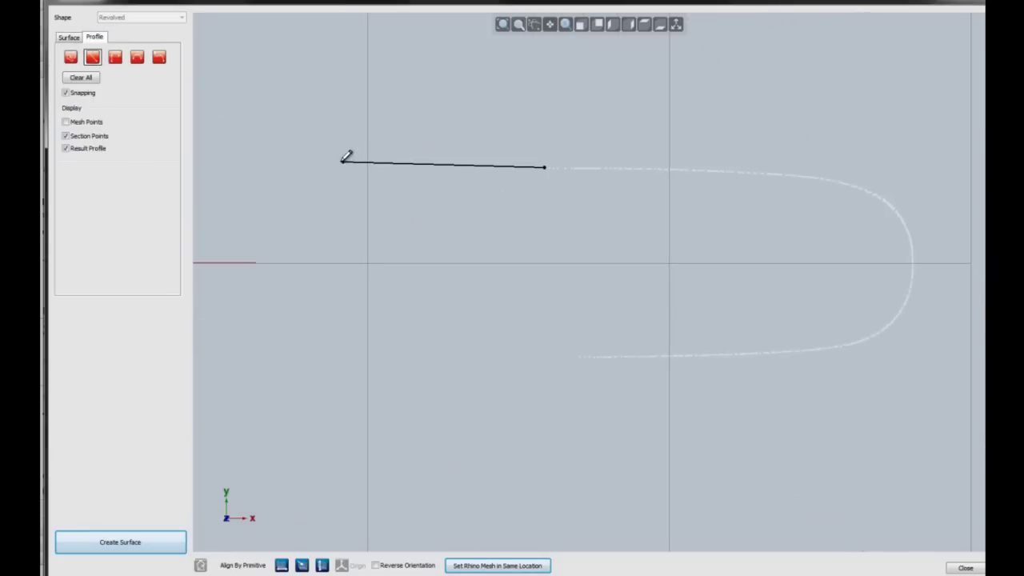
{"action": "scroll", "coordinate": [347, 156], "scroll_direction": "down", "scroll_amount": 2}
{"action": "scroll", "coordinate": [356, 155], "scroll_direction": "down", "scroll_amount": 1}
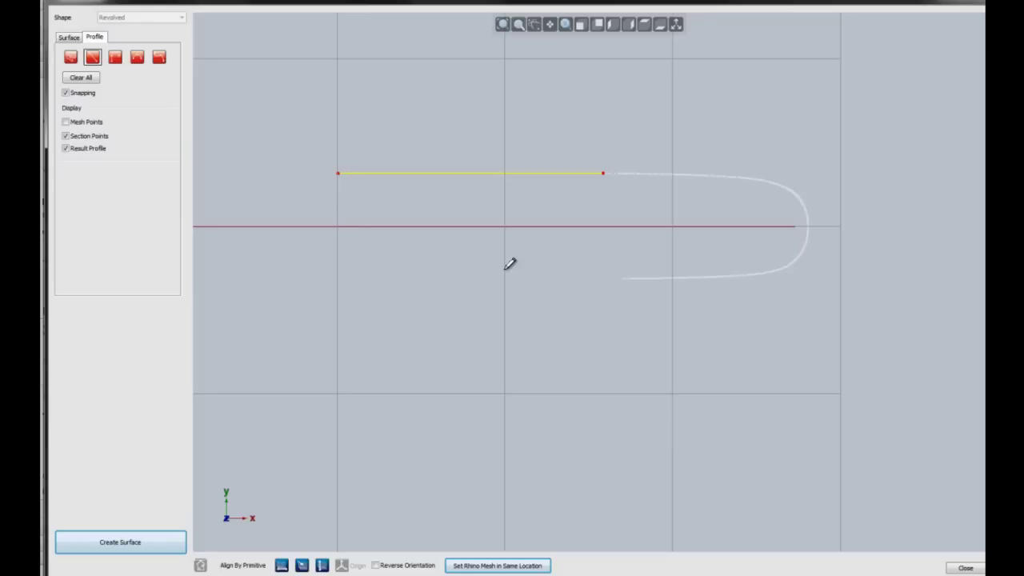
{"action": "left_click_drag", "start_coordinate": [626, 278], "coordinate": [342, 279]}
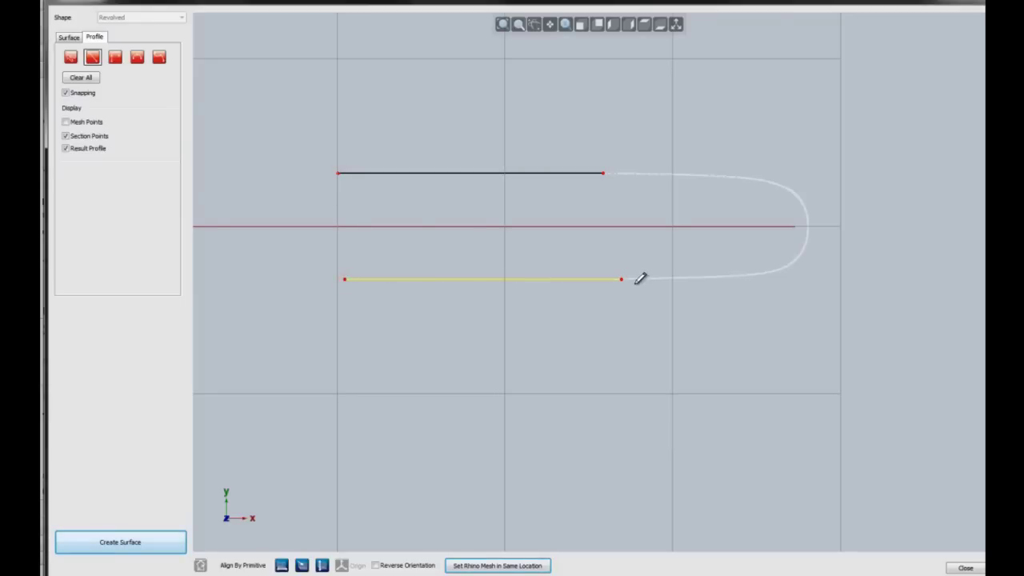
{"action": "scroll", "coordinate": [631, 266], "scroll_direction": "up", "scroll_amount": 3}
{"action": "middle_click_drag", "start_coordinate": [631, 266], "coordinate": [564, 321]}
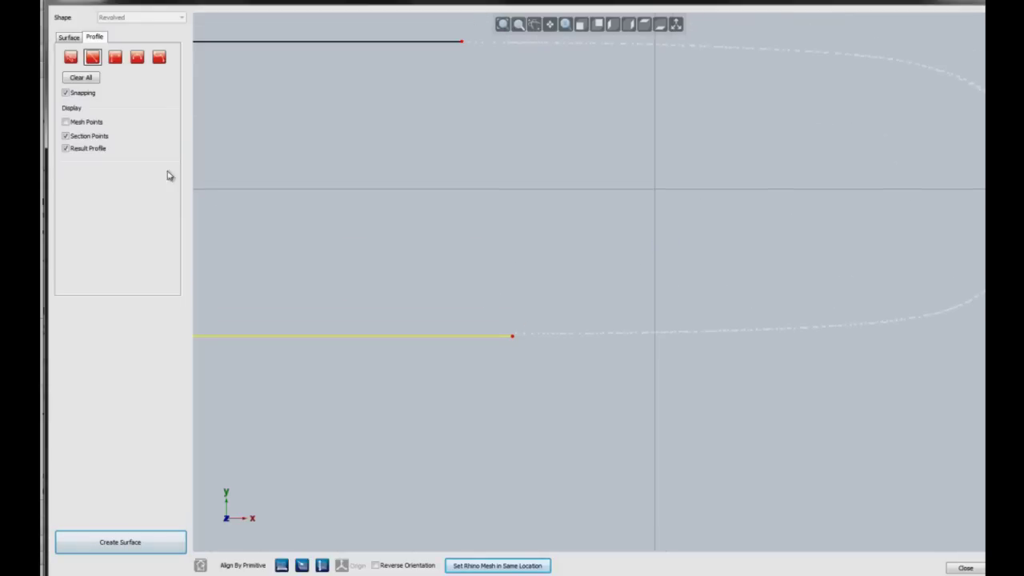
{"action": "left_click", "coordinate": [412, 337]}
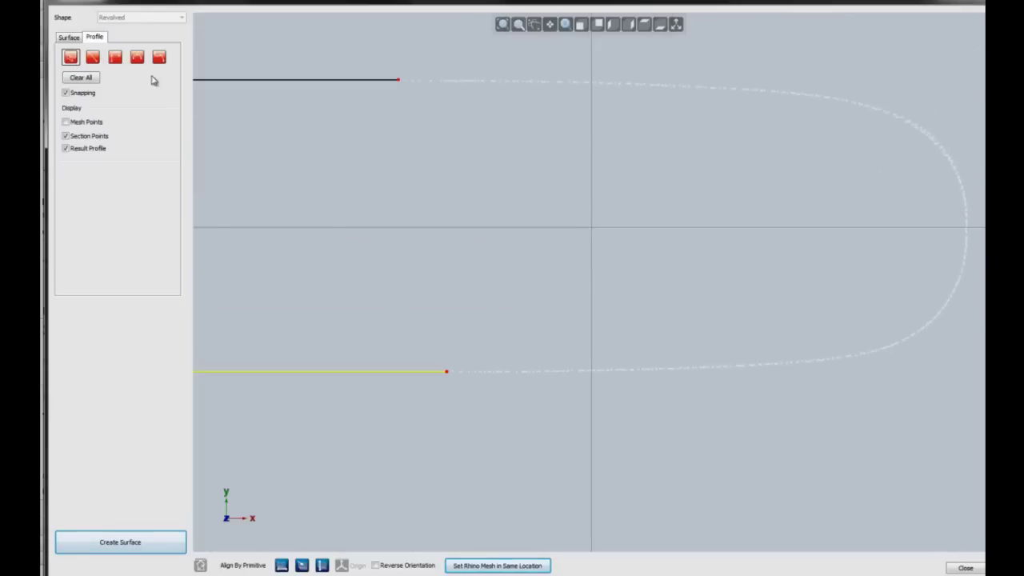
Trace the profile curve around the rounded end and along the bottom, with snapping on.
{"action": "left_click_drag", "start_coordinate": [653, 77], "coordinate": [716, 80]}
{"action": "left_click", "coordinate": [668, 87]}
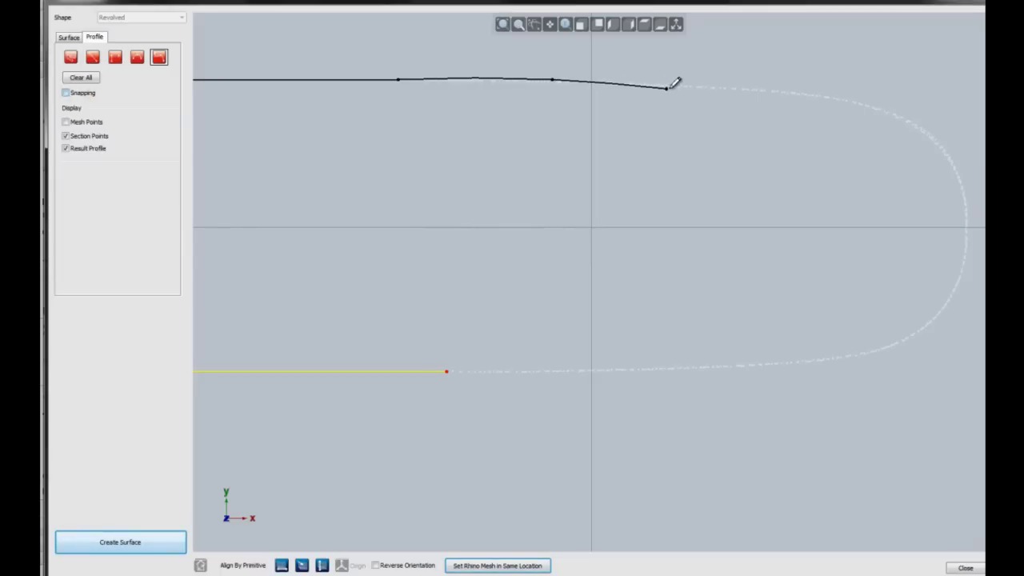
{"action": "left_click", "coordinate": [830, 98]}
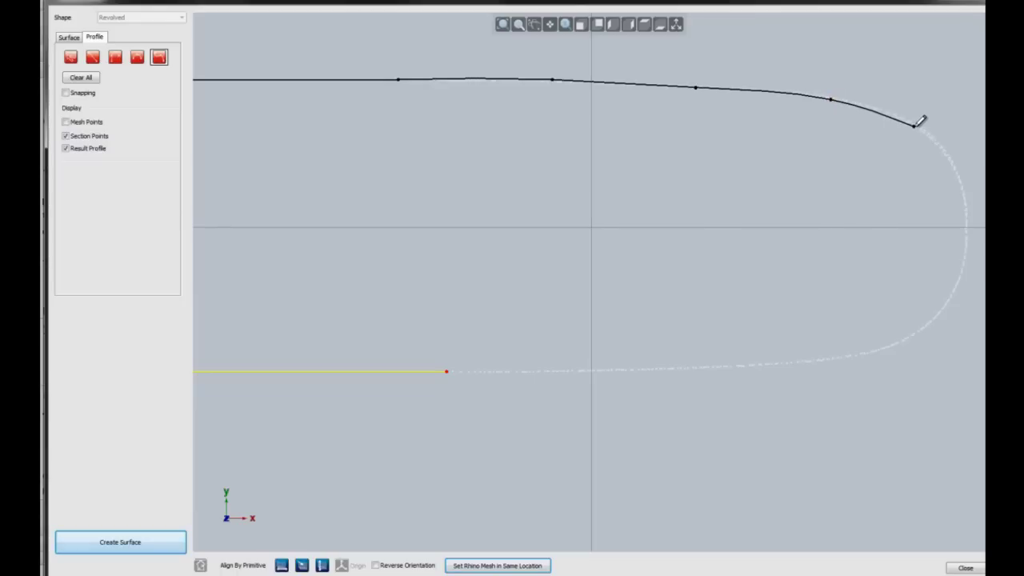
{"action": "left_click", "coordinate": [917, 127]}
{"action": "left_click", "coordinate": [956, 171]}
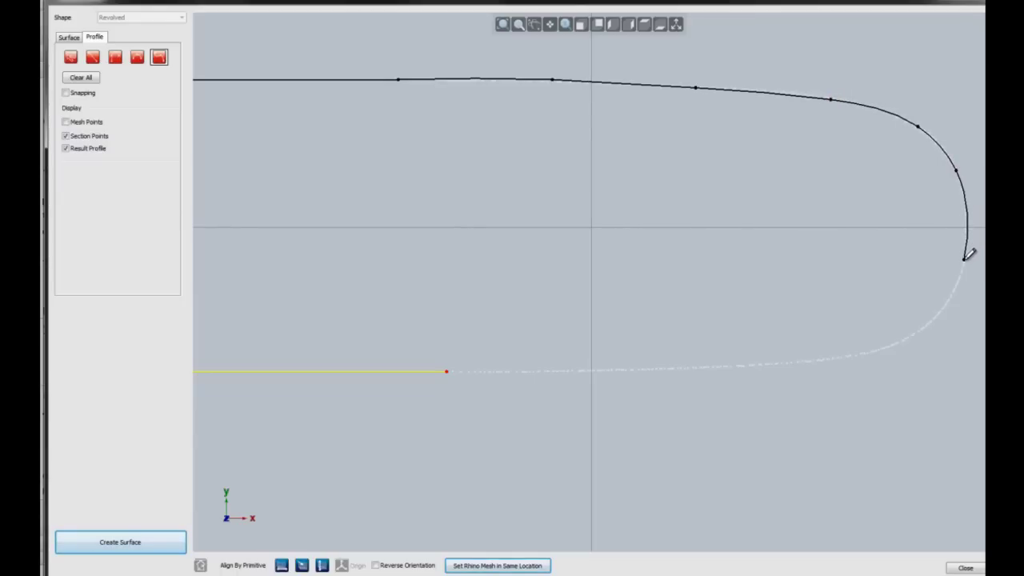
{"action": "left_click", "coordinate": [873, 351]}
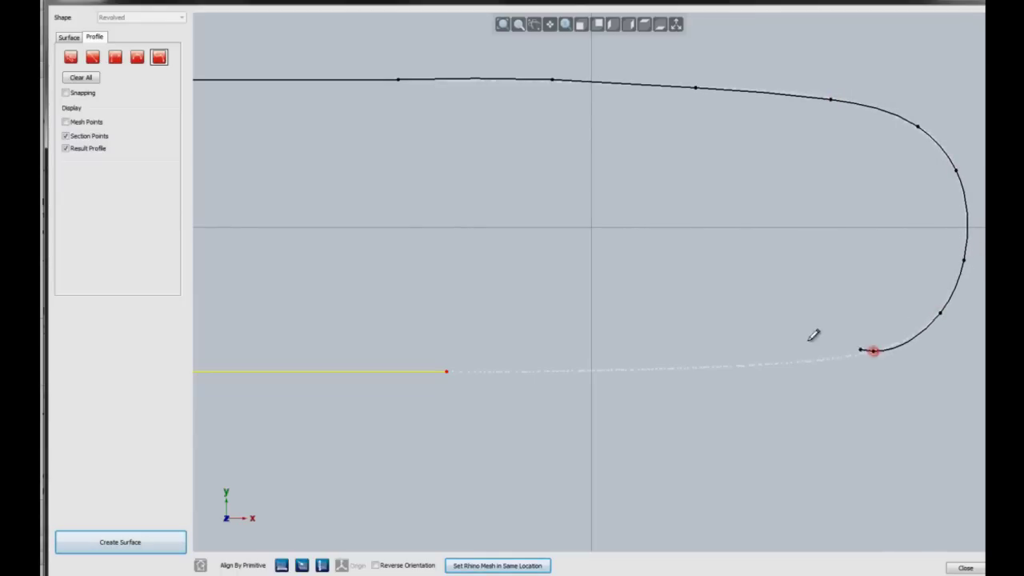
{"action": "left_click", "coordinate": [734, 366]}
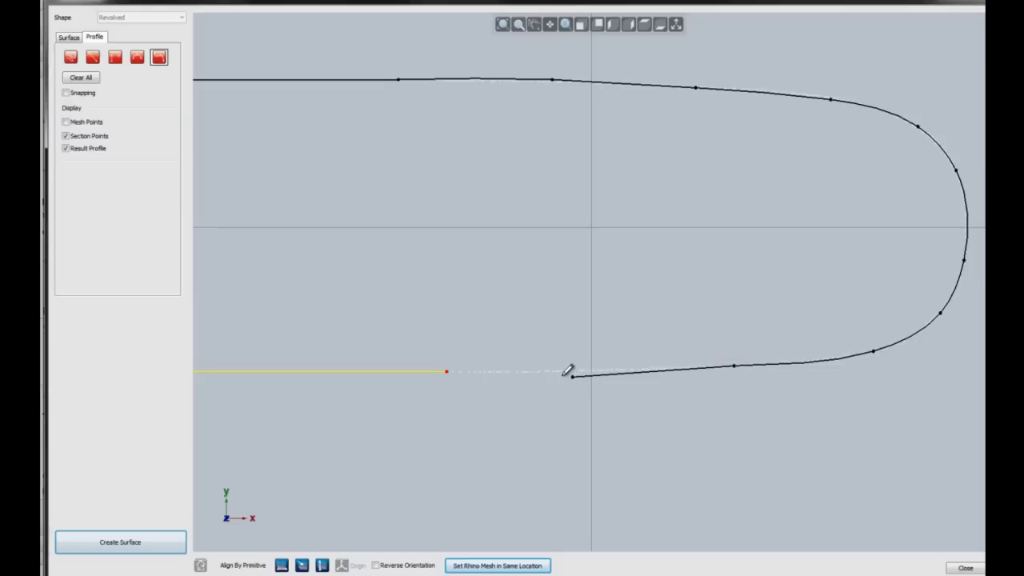
{"action": "left_click", "coordinate": [551, 370]}
{"action": "left_click", "coordinate": [78, 97]}
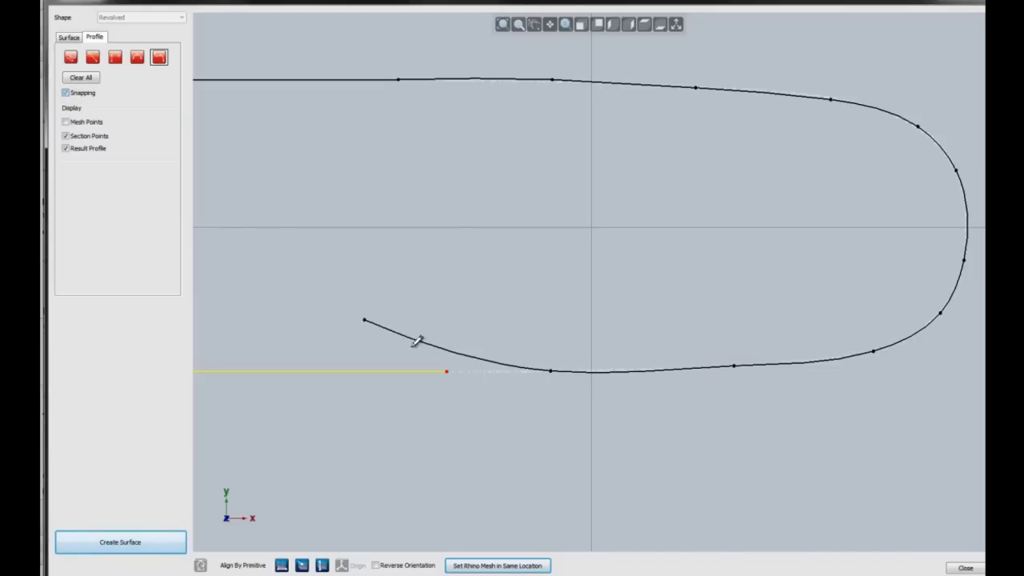
{"action": "left_click", "coordinate": [446, 371]}
Finish the profile curve and zoom around the section to inspect it.
{"action": "right_click", "coordinate": [335, 246]}
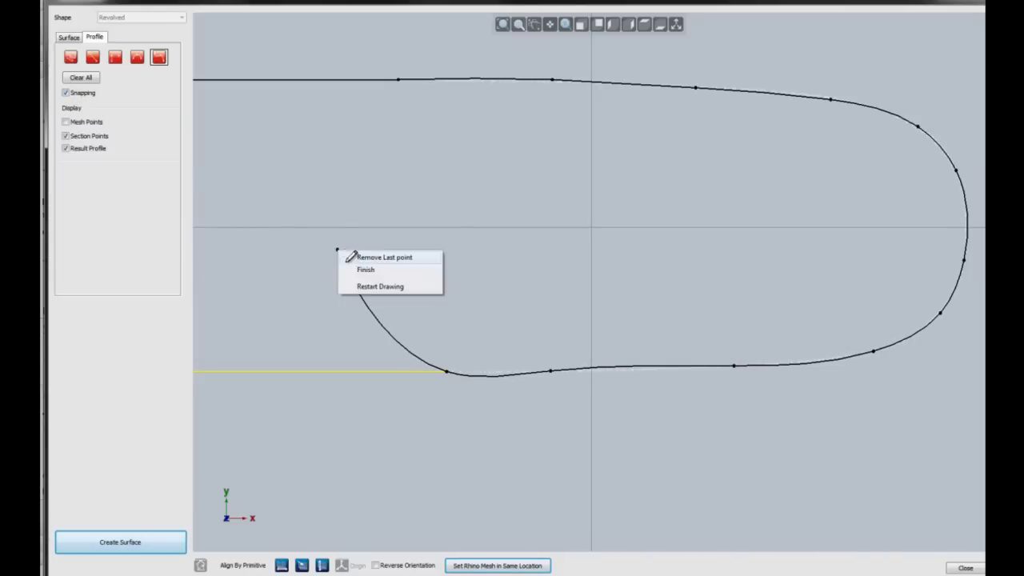
{"action": "left_click", "coordinate": [348, 255]}
{"action": "scroll", "coordinate": [539, 130], "scroll_direction": "up", "scroll_amount": 5}
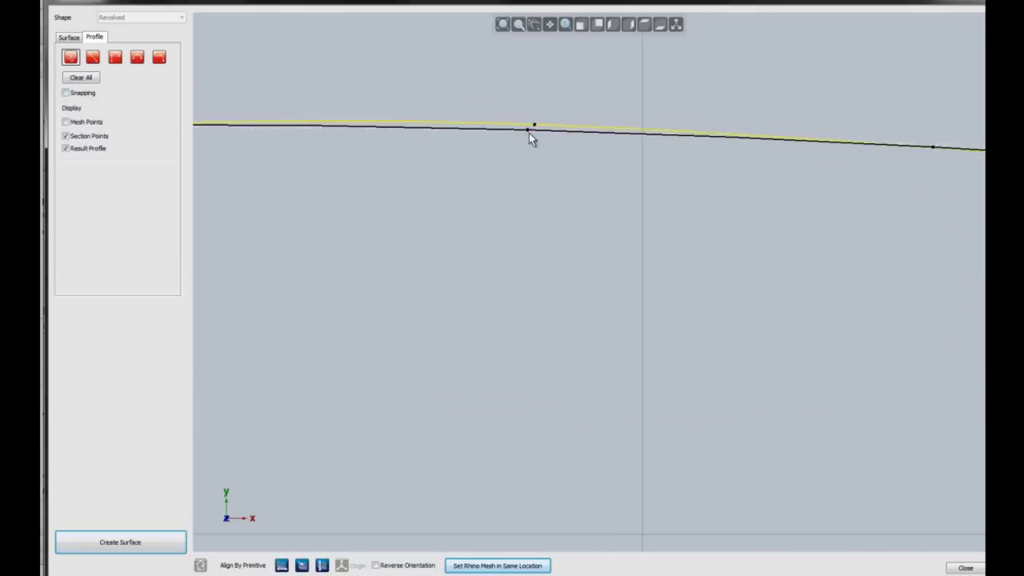
{"action": "middle_click_drag", "start_coordinate": [531, 133], "coordinate": [610, 144]}
{"action": "scroll", "coordinate": [537, 170], "scroll_direction": "down", "scroll_amount": 3}
{"action": "scroll", "coordinate": [560, 180], "scroll_direction": "down", "scroll_amount": 3}
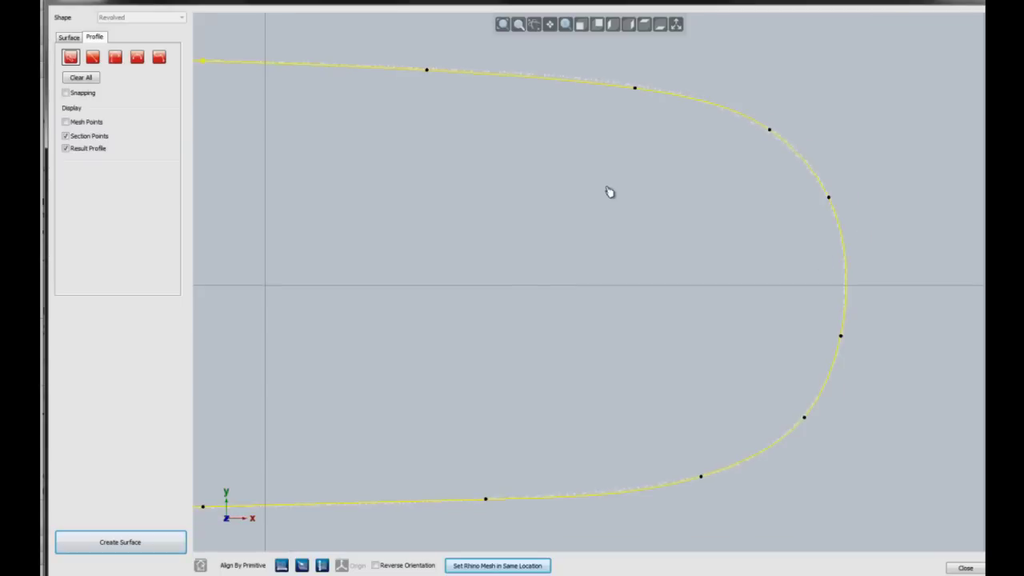
{"action": "scroll", "coordinate": [681, 187], "scroll_direction": "up", "scroll_amount": 2}
{"action": "scroll", "coordinate": [709, 165], "scroll_direction": "up", "scroll_amount": 3}
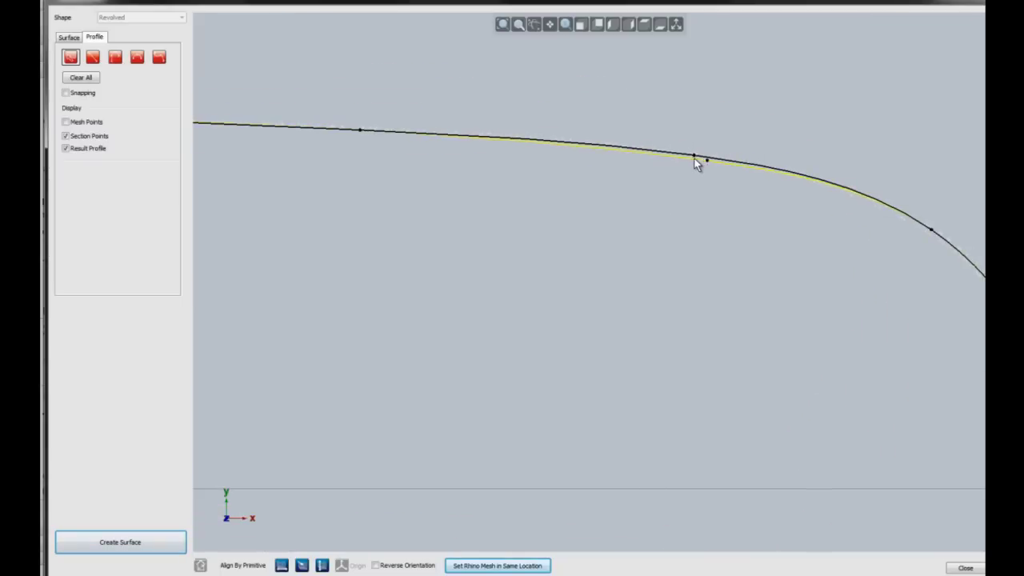
{"action": "scroll", "coordinate": [699, 166], "scroll_direction": "down", "scroll_amount": 3}
{"action": "scroll", "coordinate": [672, 180], "scroll_direction": "down", "scroll_amount": 2}
Inspect the revolved surface in 3D, then clear the fit and selection.
{"action": "left_click", "coordinate": [69, 36]}
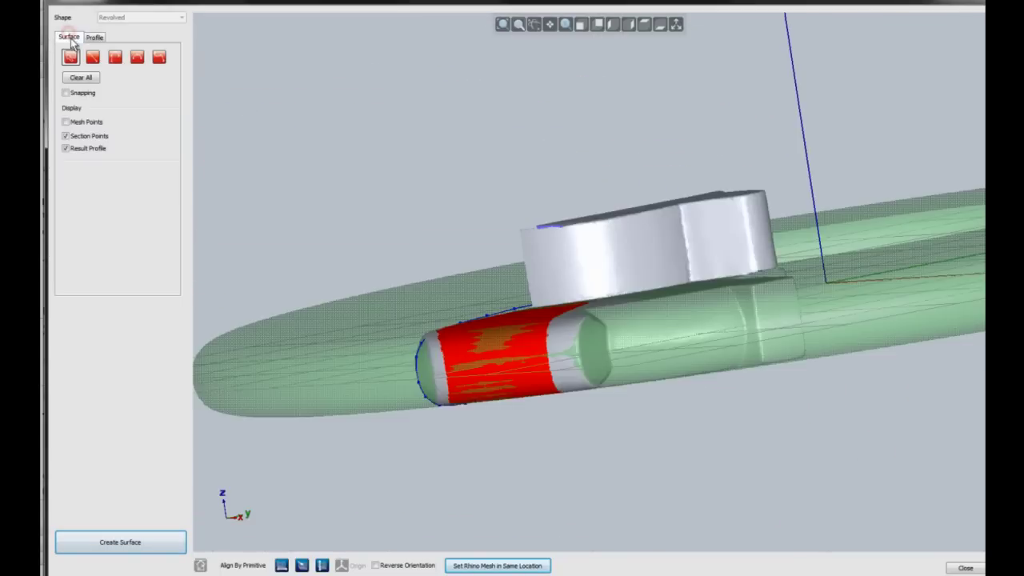
{"action": "mouse_move", "coordinate": [920, 344]}
{"action": "right_mouse_down"}
{"action": "mouse_move", "coordinate": [809, 369]}
{"action": "mouse_move", "coordinate": [452, 334]}
{"action": "right_mouse_up"}
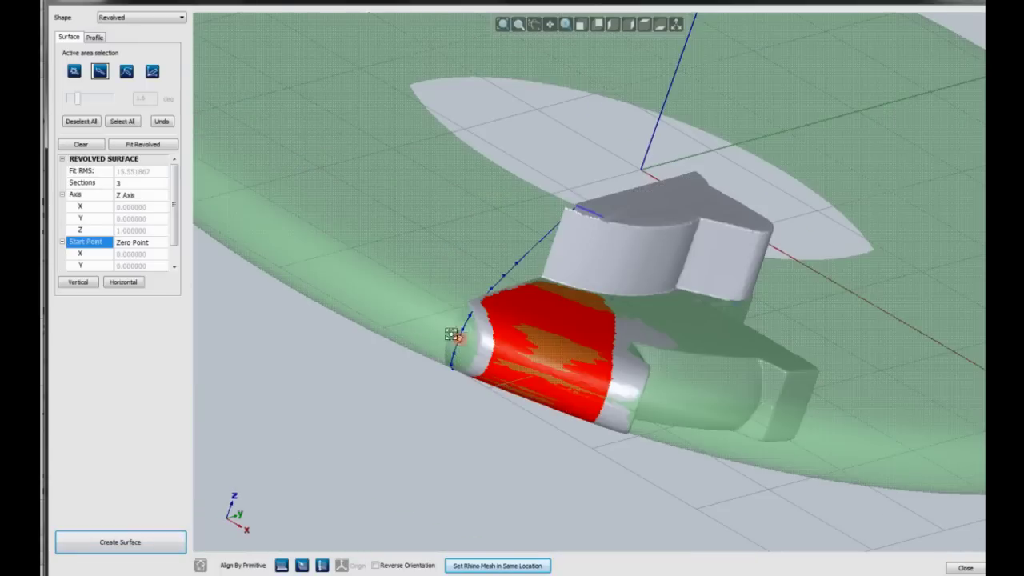
{"action": "left_click_drag", "start_coordinate": [452, 334], "coordinate": [296, 260]}
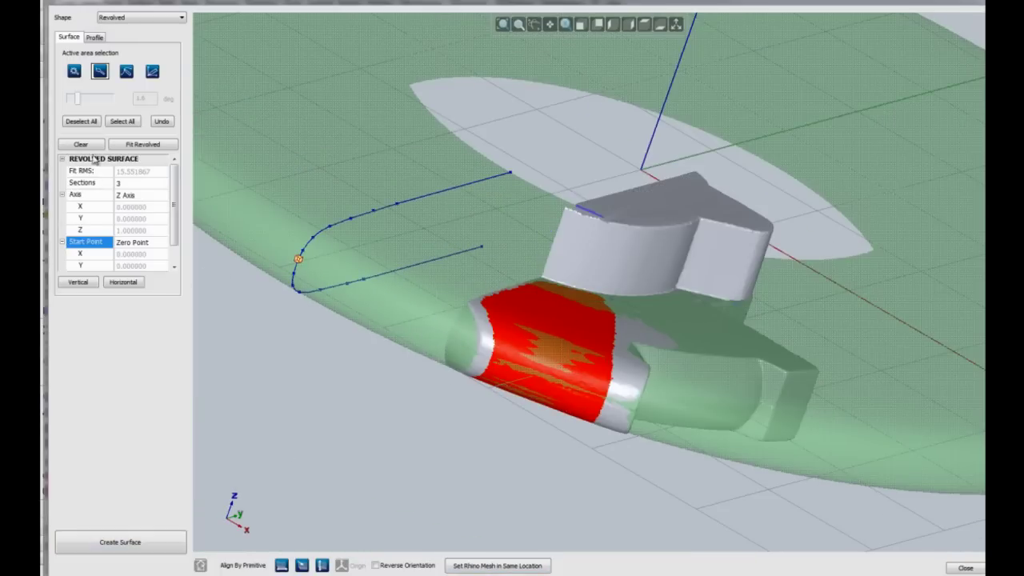
{"action": "left_click", "coordinate": [84, 145]}
{"action": "left_click", "coordinate": [80, 121]}
From the side view, paint a strip on the side face, try a revolved fit, discard it.
{"action": "right_click_drag", "start_coordinate": [612, 320], "coordinate": [645, 378]}
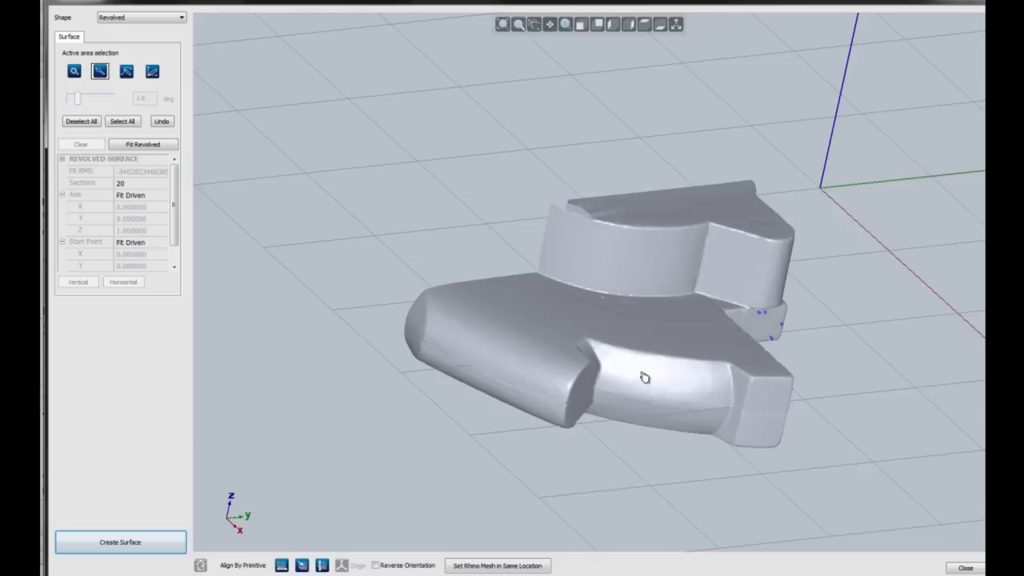
{"action": "left_click", "coordinate": [598, 26]}
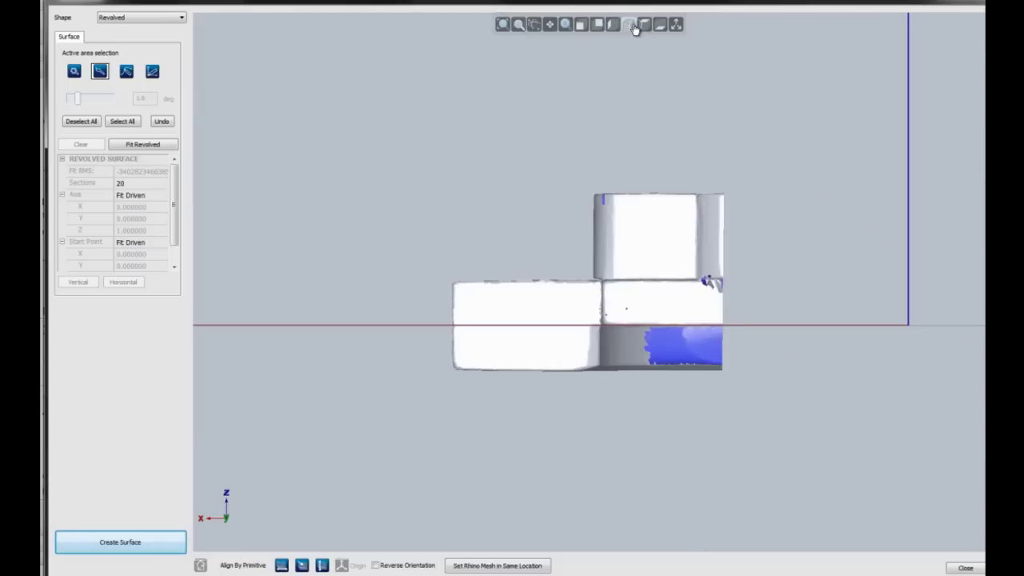
{"action": "left_click", "coordinate": [631, 26]}
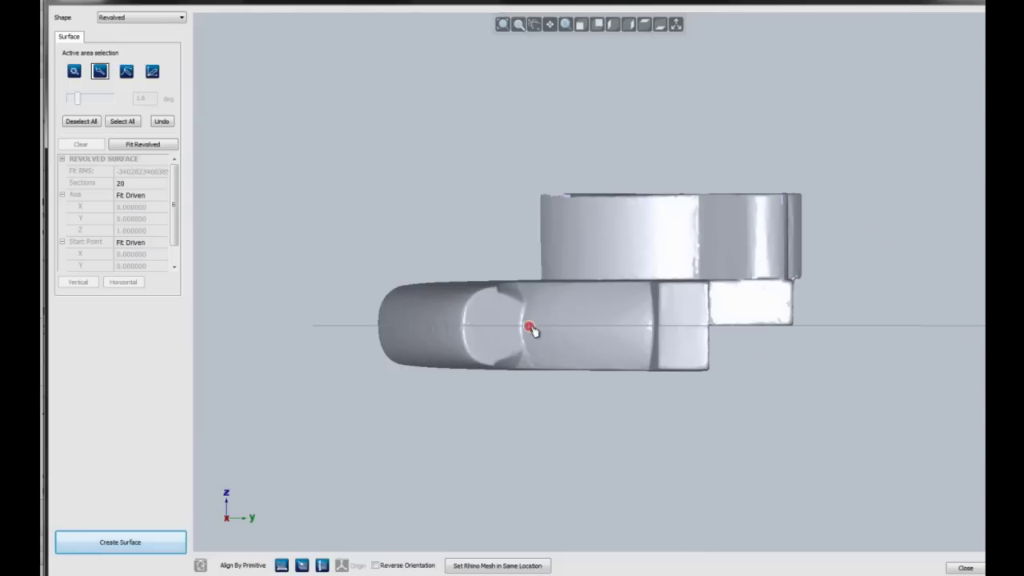
{"action": "left_click_drag", "start_coordinate": [531, 326], "coordinate": [648, 328]}
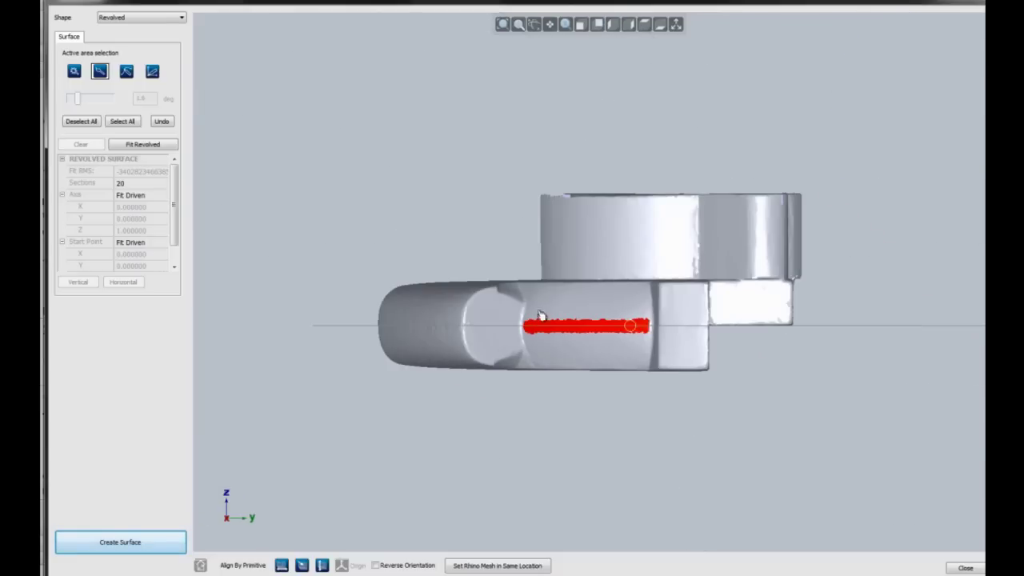
{"action": "left_click", "coordinate": [80, 123]}
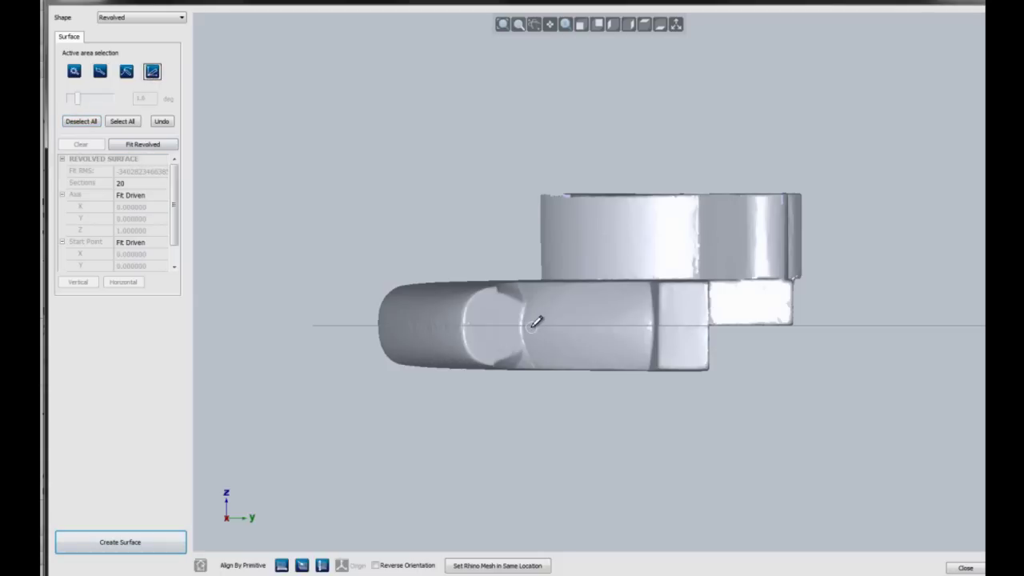
{"action": "left_click_drag", "start_coordinate": [530, 326], "coordinate": [651, 320]}
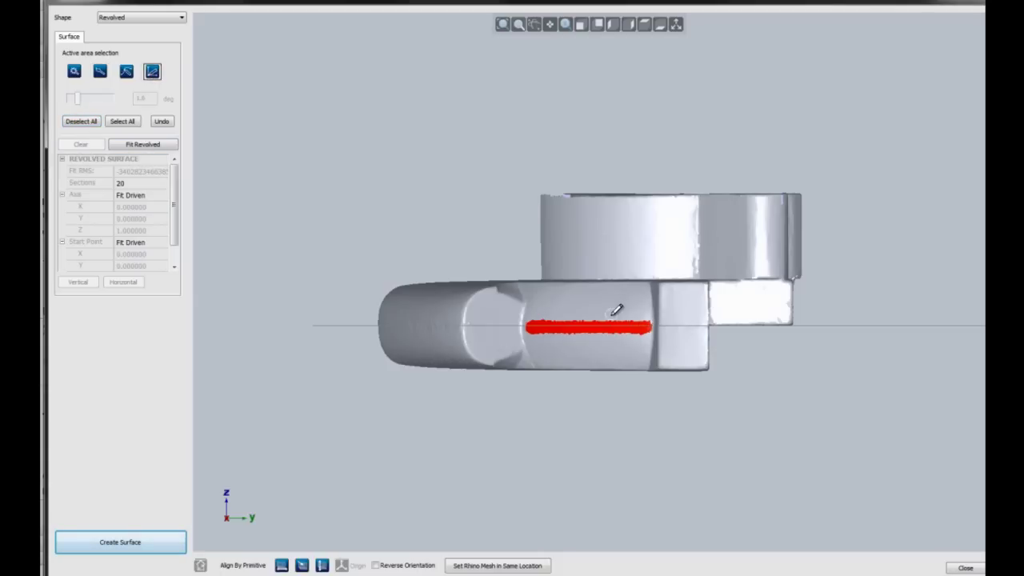
{"action": "left_click", "coordinate": [126, 145]}
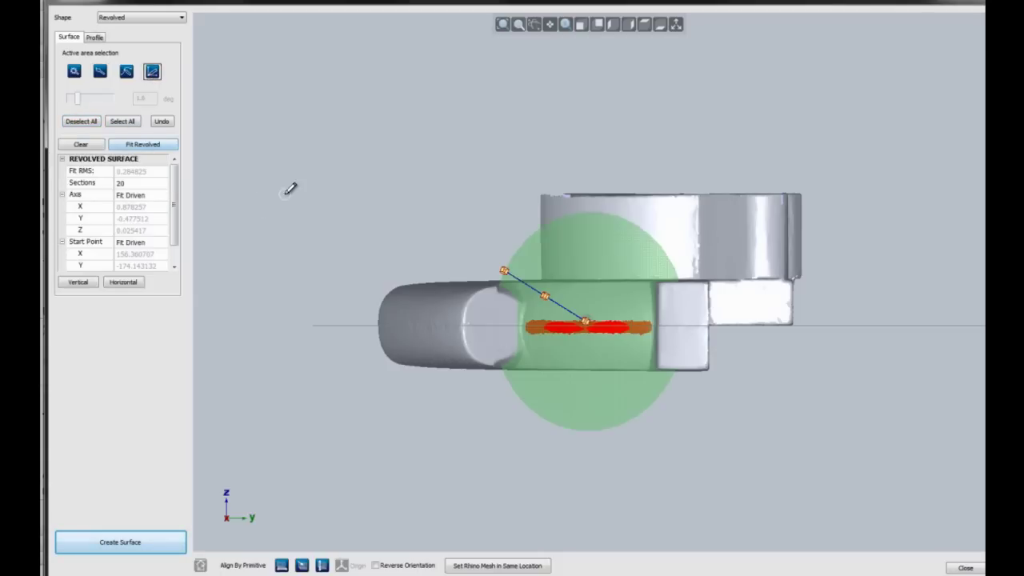
{"action": "left_click", "coordinate": [81, 144]}
Switch the shape to Cylinder, fit it with a vertical axis, then discard it.
{"action": "middle_click_drag", "start_coordinate": [525, 179], "coordinate": [257, 249]}
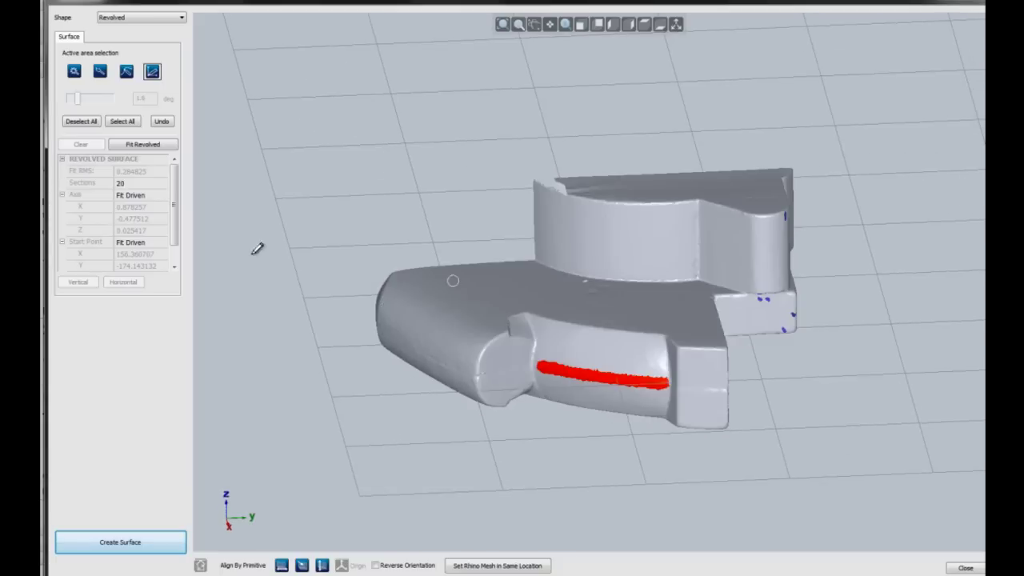
{"action": "left_click", "coordinate": [156, 17]}
{"action": "left_click", "coordinate": [120, 34]}
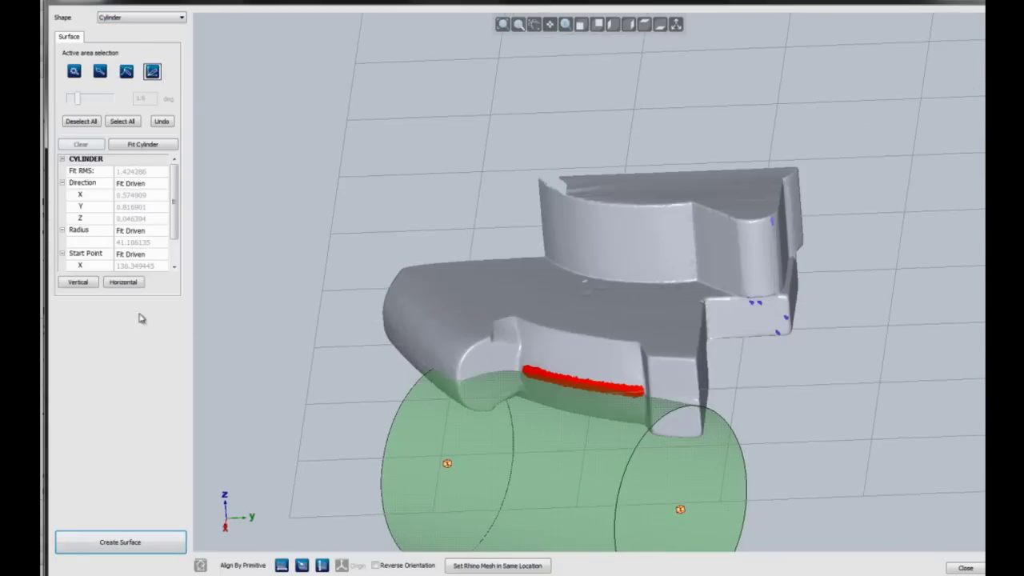
{"action": "left_click", "coordinate": [79, 282]}
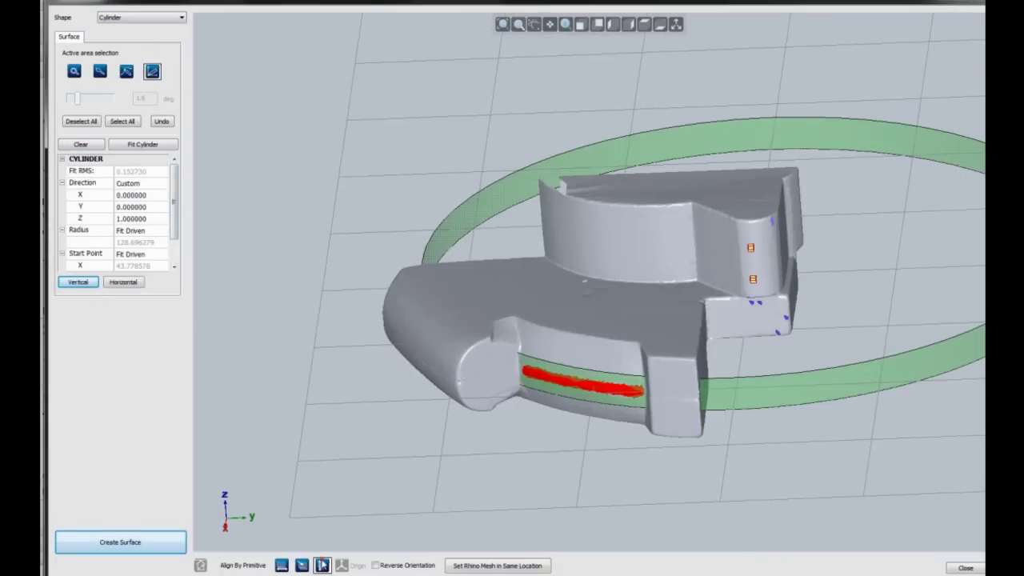
{"action": "left_click", "coordinate": [120, 542]}
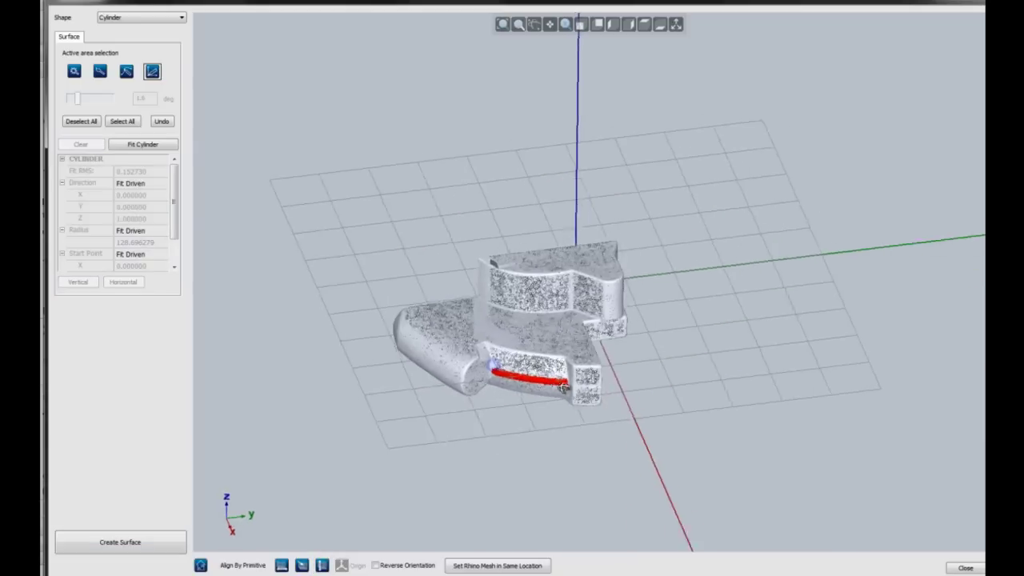
{"action": "scroll", "coordinate": [564, 389], "scroll_direction": "up", "scroll_amount": 5}
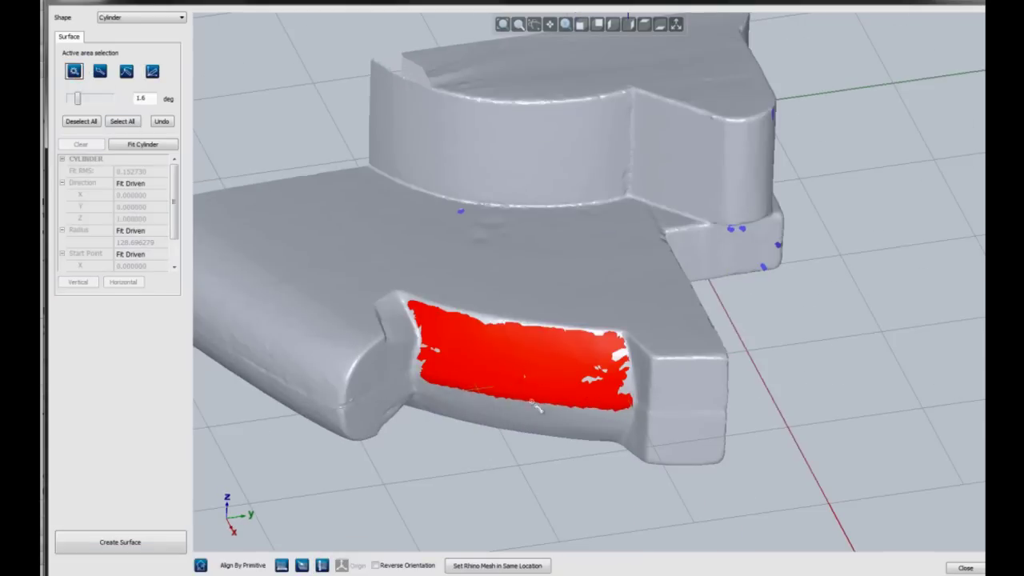
Grow the selection at 2.56° tolerance and fit a 3-section Revolved about Z from Zero Point.
{"action": "left_click_drag", "start_coordinate": [82, 101], "coordinate": [84, 103]}
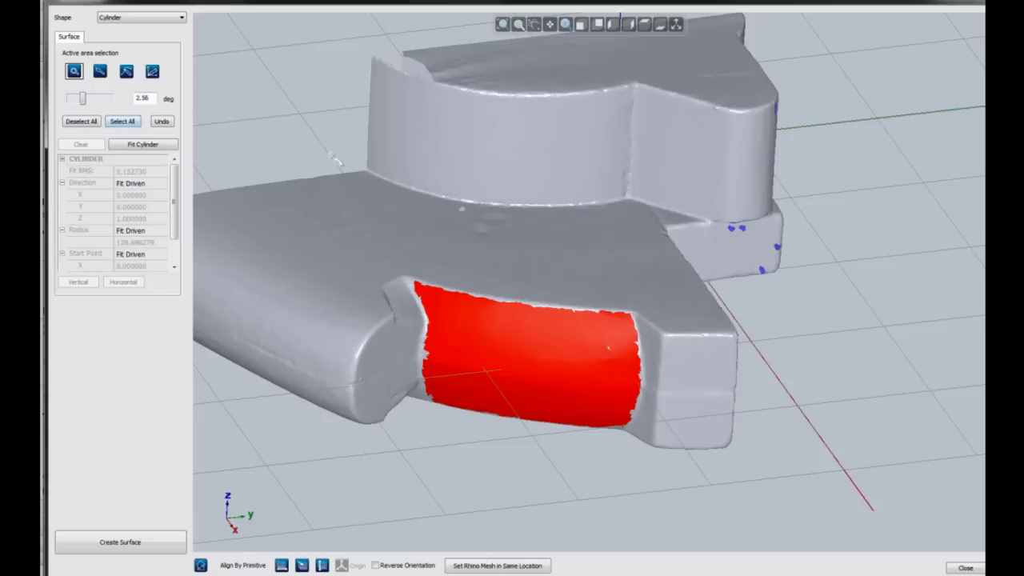
{"action": "left_click", "coordinate": [128, 16]}
{"action": "left_click", "coordinate": [128, 72]}
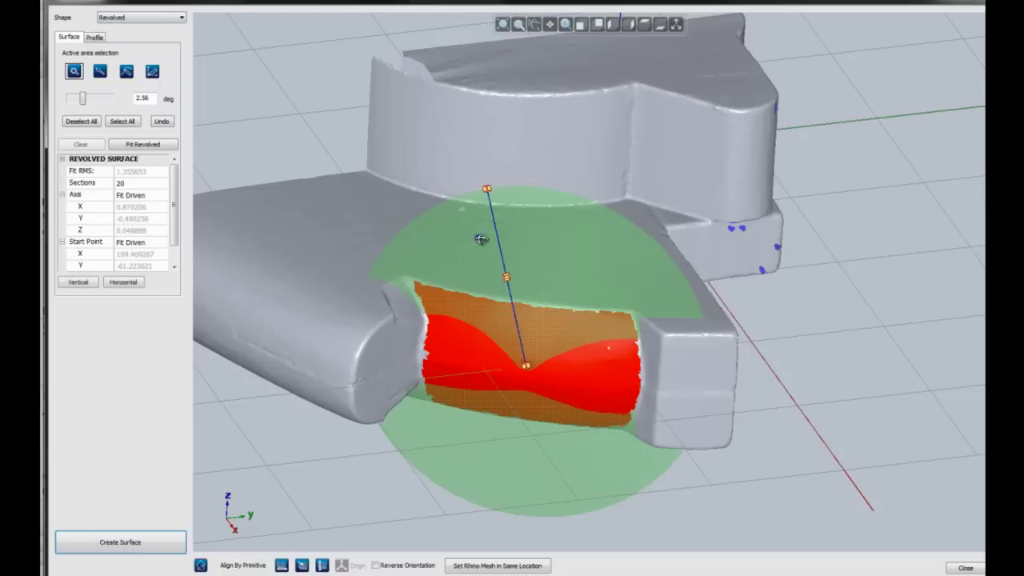
{"action": "left_click", "coordinate": [149, 183]}
{"action": "type", "text": "3"}
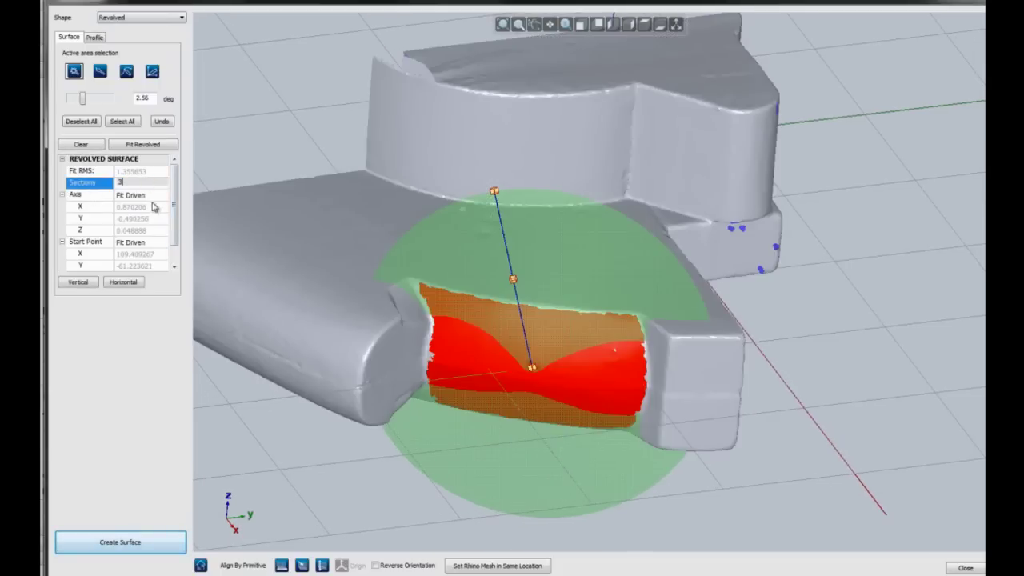
{"action": "left_click", "coordinate": [144, 196]}
{"action": "left_click", "coordinate": [144, 230]}
{"action": "left_click", "coordinate": [144, 243]}
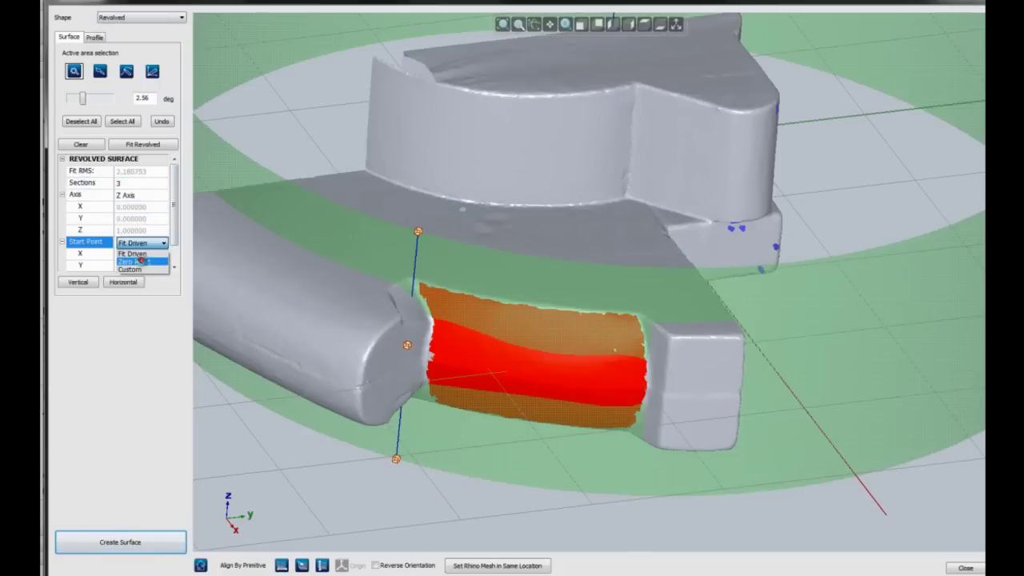
{"action": "left_click", "coordinate": [140, 261]}
{"action": "left_click_drag", "start_coordinate": [385, 343], "coordinate": [311, 324]}
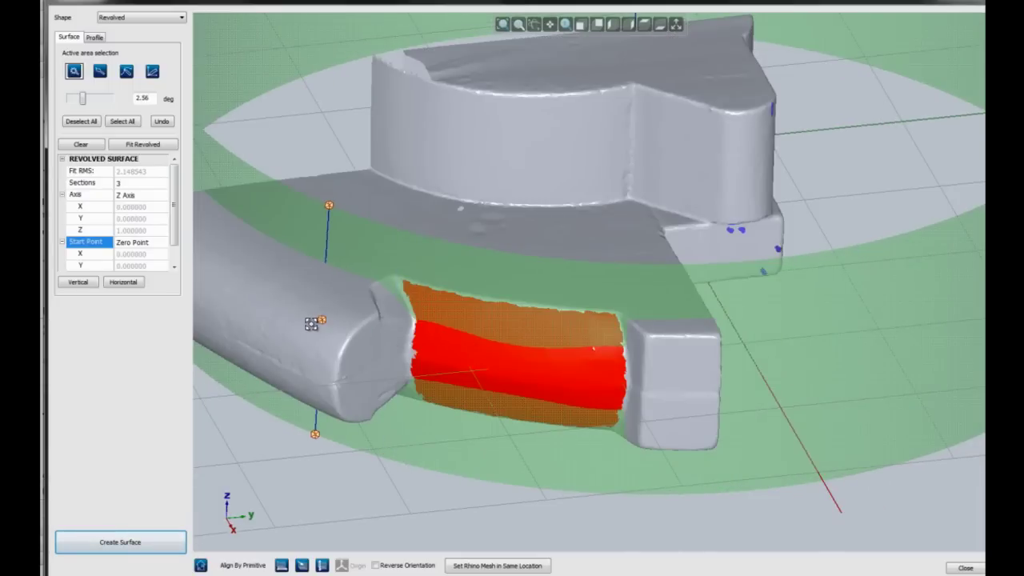
{"action": "left_click", "coordinate": [94, 38]}
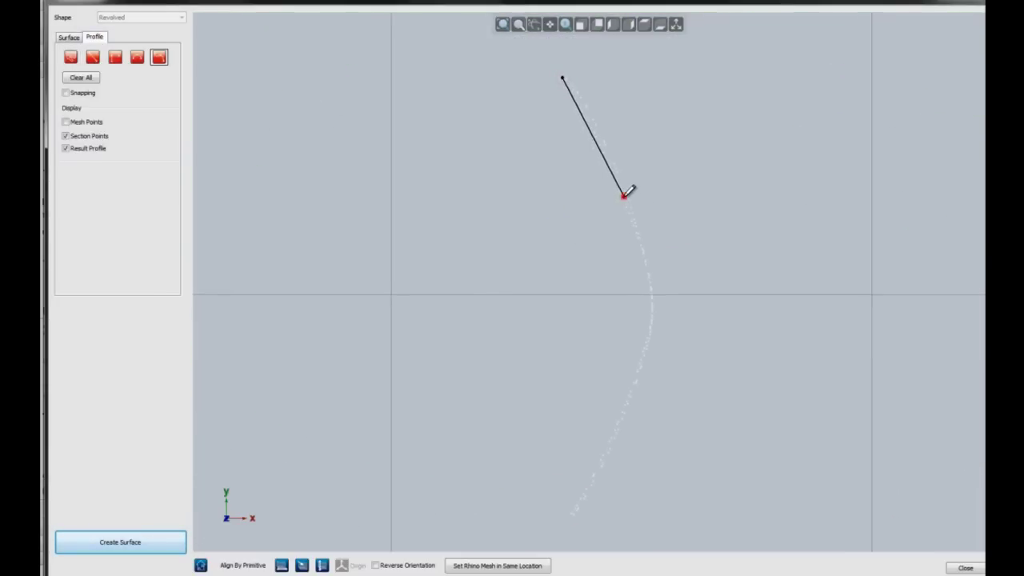
Draw upper and lower profile curves along the section outline.
{"action": "left_click", "coordinate": [624, 196]}
{"action": "left_click", "coordinate": [652, 294]}
{"action": "right_click", "coordinate": [652, 308]}
{"action": "left_click", "coordinate": [664, 315]}
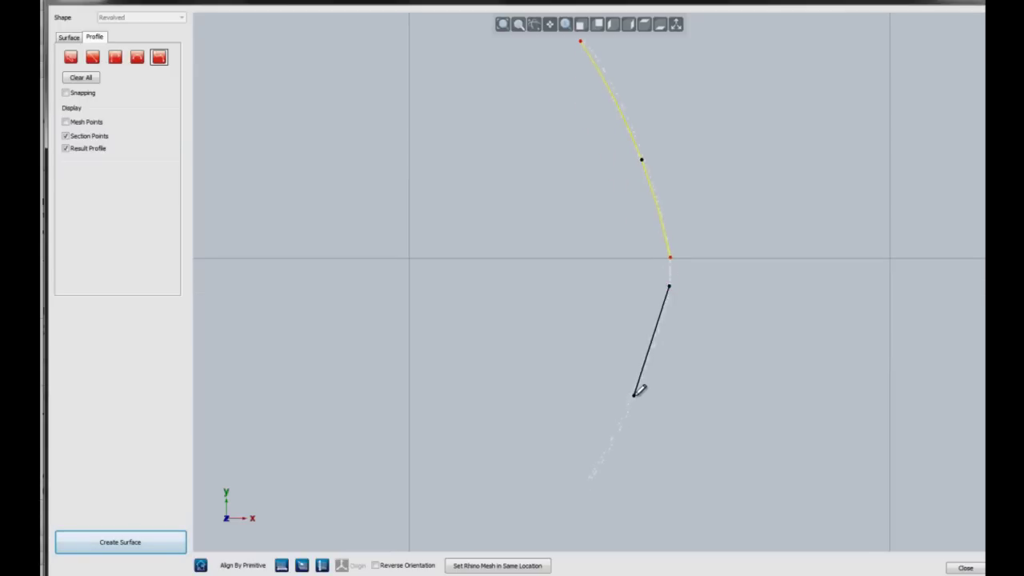
{"action": "left_click", "coordinate": [633, 394]}
{"action": "right_click", "coordinate": [558, 527]}
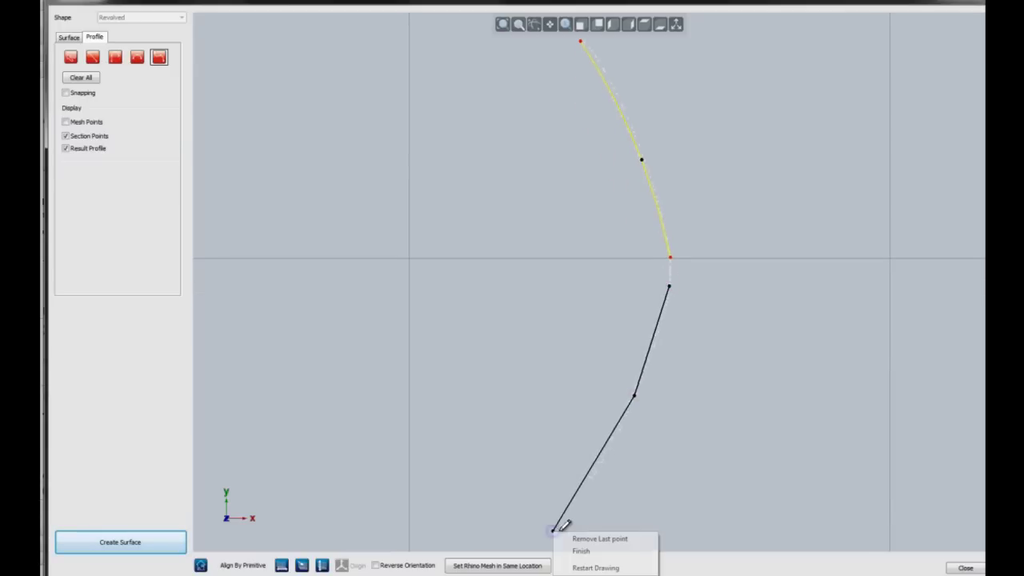
{"action": "left_click", "coordinate": [576, 563]}
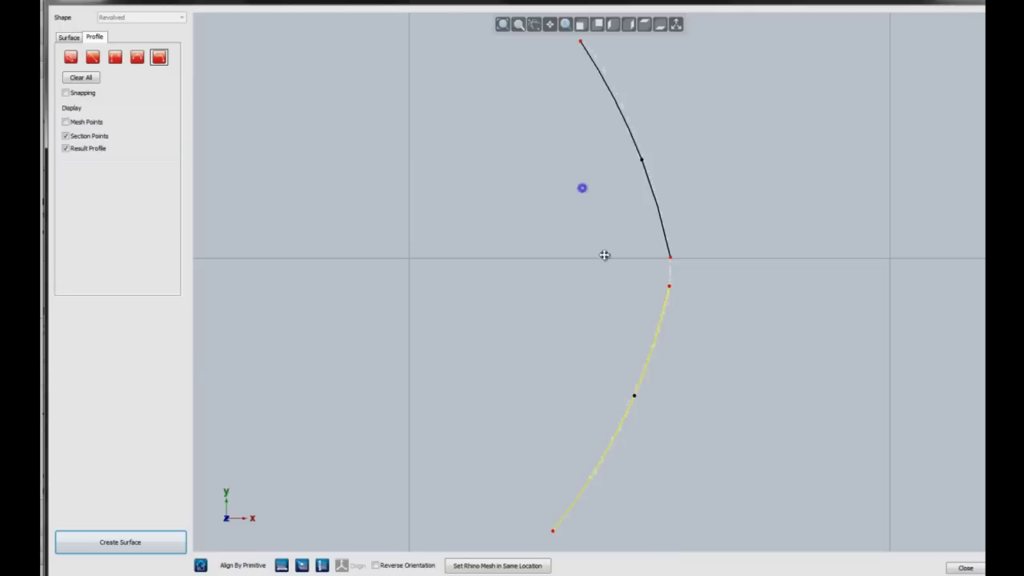
{"action": "double_click", "coordinate": [586, 103]}
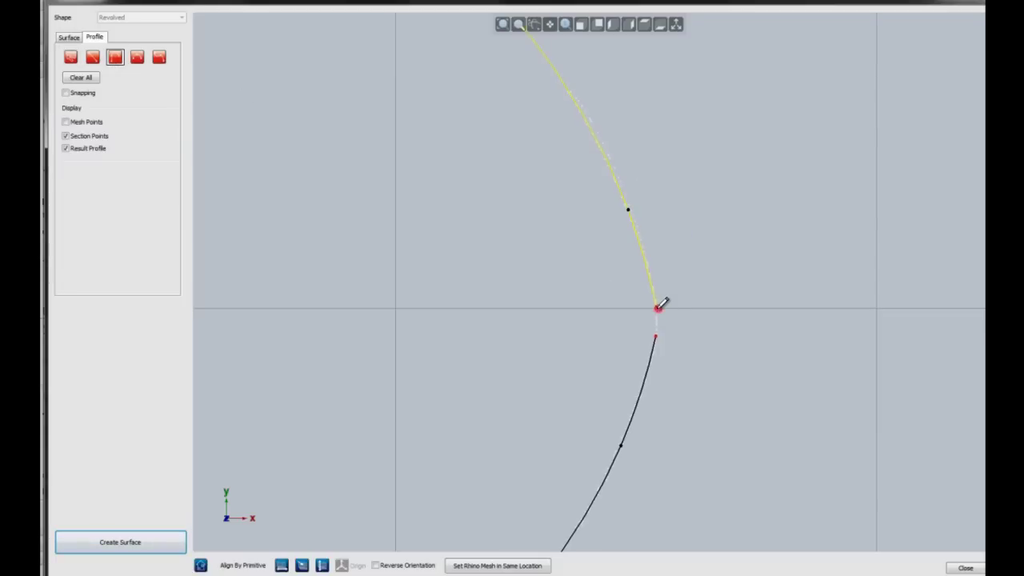
Snap the lower curve onto the upper one to form a single continuous arc.
{"action": "left_click", "coordinate": [66, 92]}
{"action": "left_click", "coordinate": [658, 328]}
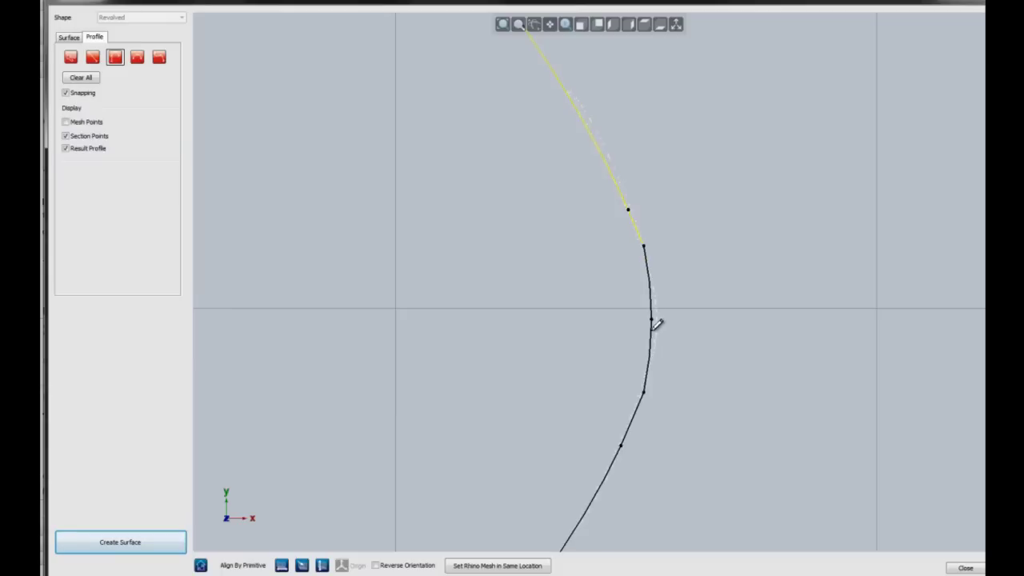
{"action": "left_click", "coordinate": [663, 315]}
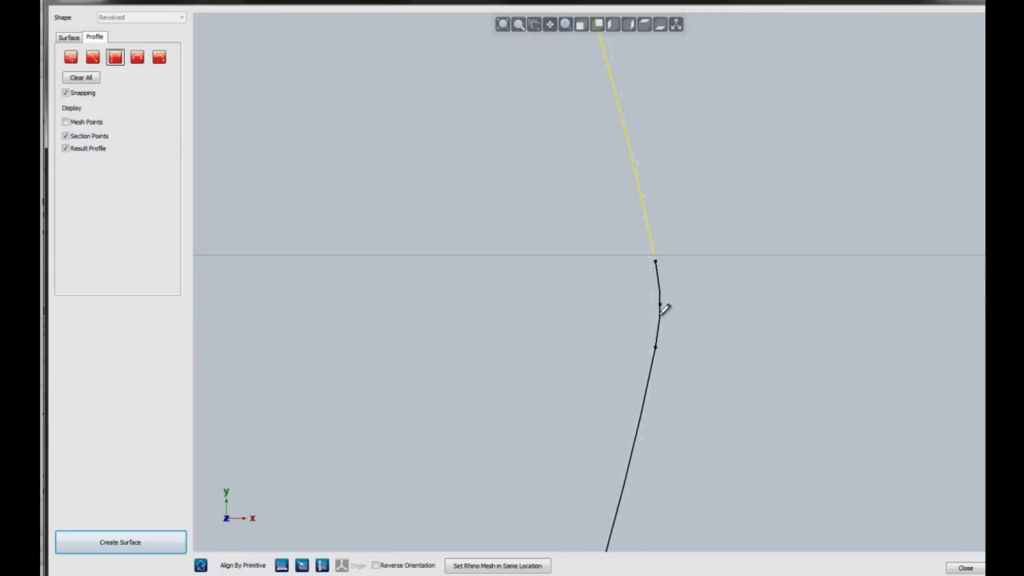
{"action": "left_click", "coordinate": [81, 77]}
{"action": "left_click", "coordinate": [88, 94]}
{"action": "scroll", "coordinate": [661, 269], "scroll_direction": "down", "scroll_amount": 3}
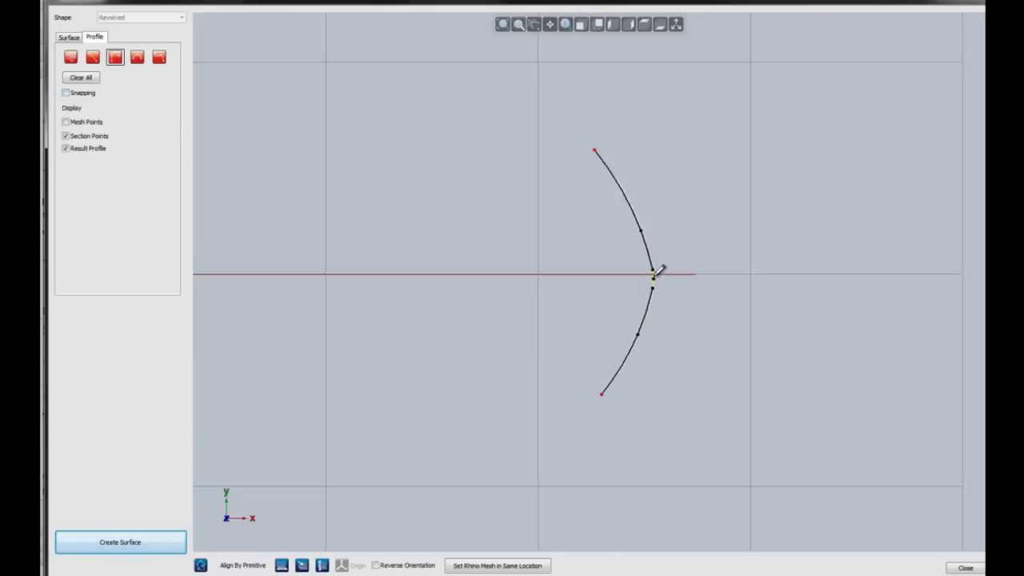
{"action": "scroll", "coordinate": [661, 269], "scroll_direction": "down", "scroll_amount": 2}
{"action": "left_click", "coordinate": [69, 38]}
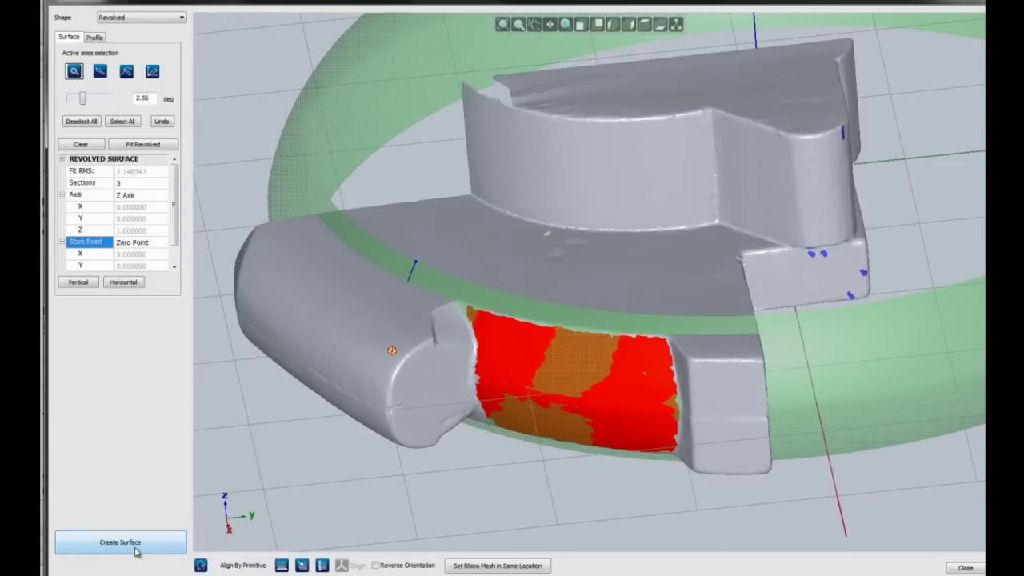
Create the revolved surface from the fit and orbit to the part's rounded end.
{"action": "left_click", "coordinate": [136, 550]}
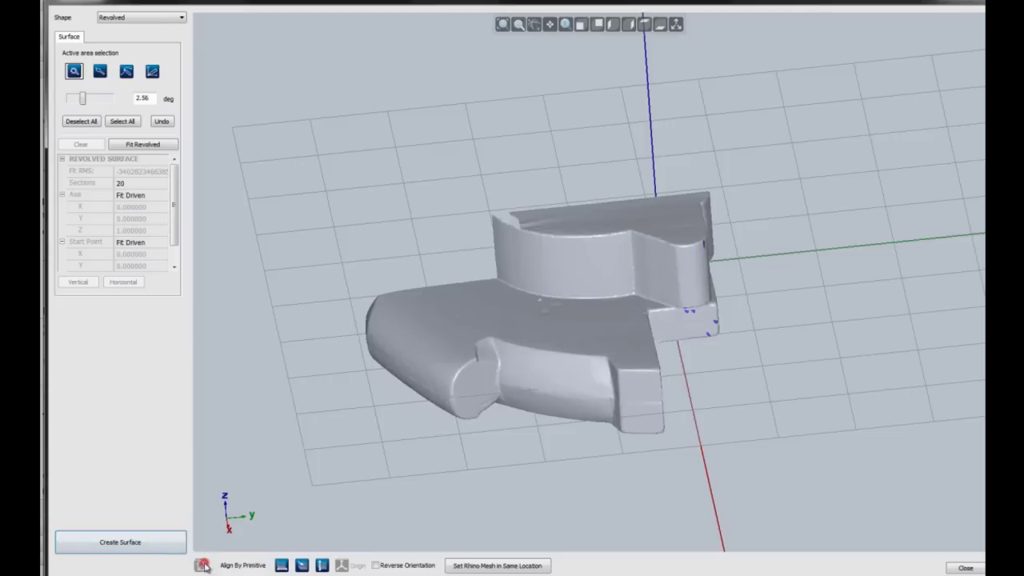
{"action": "scroll", "coordinate": [641, 272], "scroll_direction": "down", "scroll_amount": 3}
{"action": "mouse_move", "coordinate": [640, 272]}
{"action": "right_mouse_down"}
{"action": "mouse_move", "coordinate": [647, 362]}
{"action": "mouse_move", "coordinate": [480, 320]}
{"action": "right_mouse_up"}
{"action": "scroll", "coordinate": [648, 362], "scroll_direction": "up", "scroll_amount": 3}
{"action": "scroll", "coordinate": [480, 320], "scroll_direction": "up", "scroll_amount": 2}
Switch to Plane fitting and create an enlarged vertical plane on the rounded end's flat face.
{"action": "left_click", "coordinate": [288, 440]}
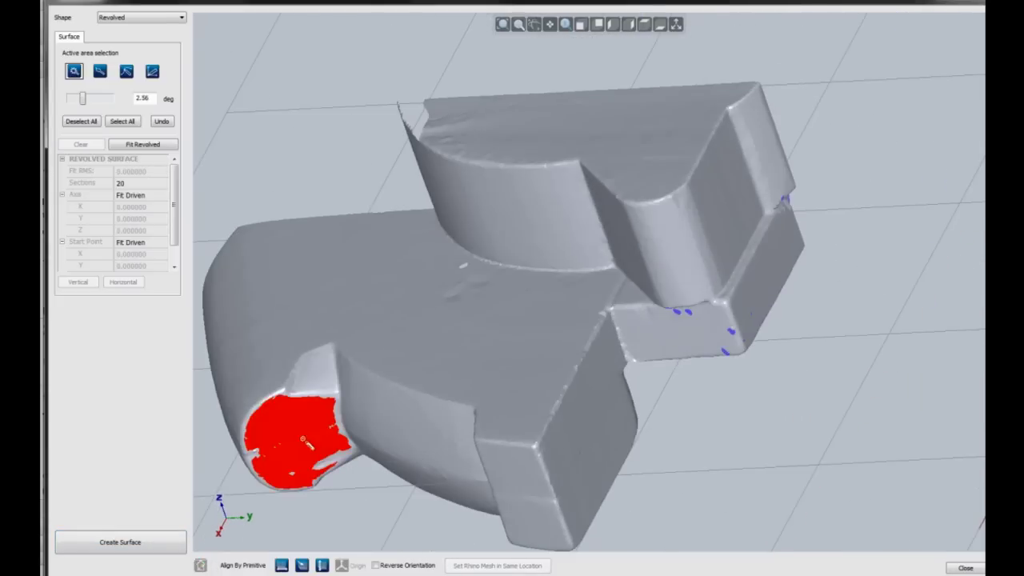
{"action": "left_click", "coordinate": [147, 16]}
{"action": "left_click", "coordinate": [128, 34]}
{"action": "left_click", "coordinate": [77, 282]}
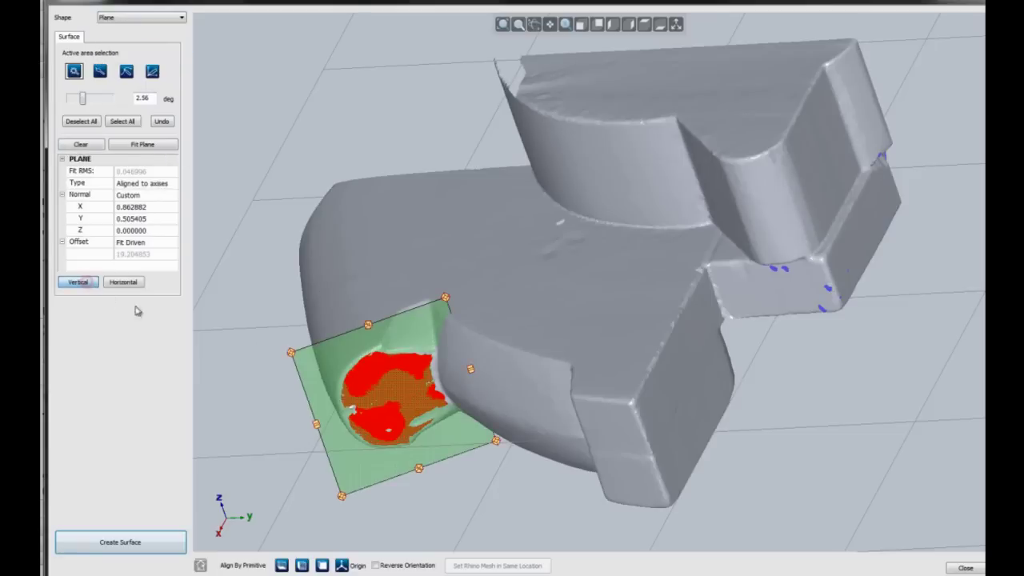
{"action": "left_click_drag", "start_coordinate": [471, 369], "coordinate": [495, 369]}
{"action": "left_click_drag", "start_coordinate": [376, 317], "coordinate": [374, 306]}
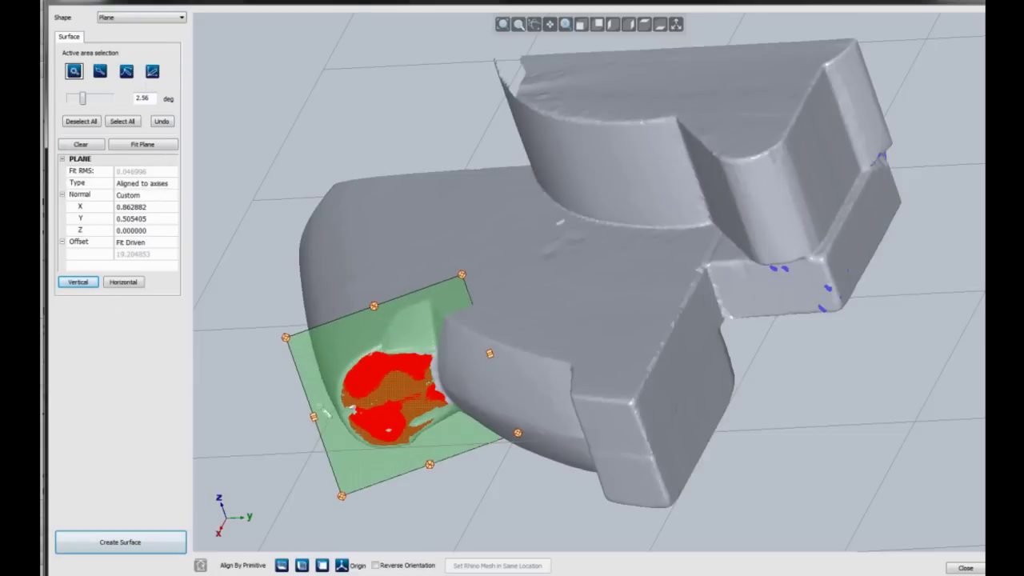
{"action": "left_click_drag", "start_coordinate": [310, 420], "coordinate": [294, 423]}
{"action": "left_click", "coordinate": [120, 541]}
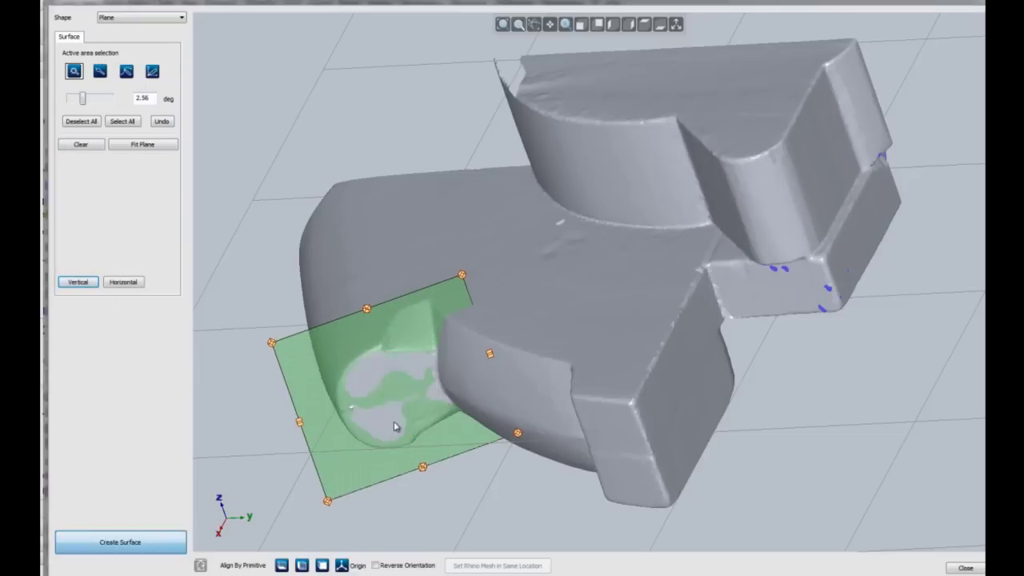
Fit a plane to the side face's flat area, extend its edges, and create the surface.
{"action": "mouse_move", "coordinate": [393, 420]}
{"action": "middle_mouse_down"}
{"action": "mouse_move", "coordinate": [732, 453]}
{"action": "mouse_move", "coordinate": [864, 366]}
{"action": "middle_mouse_up"}
{"action": "left_click_drag", "start_coordinate": [860, 360], "coordinate": [841, 430]}
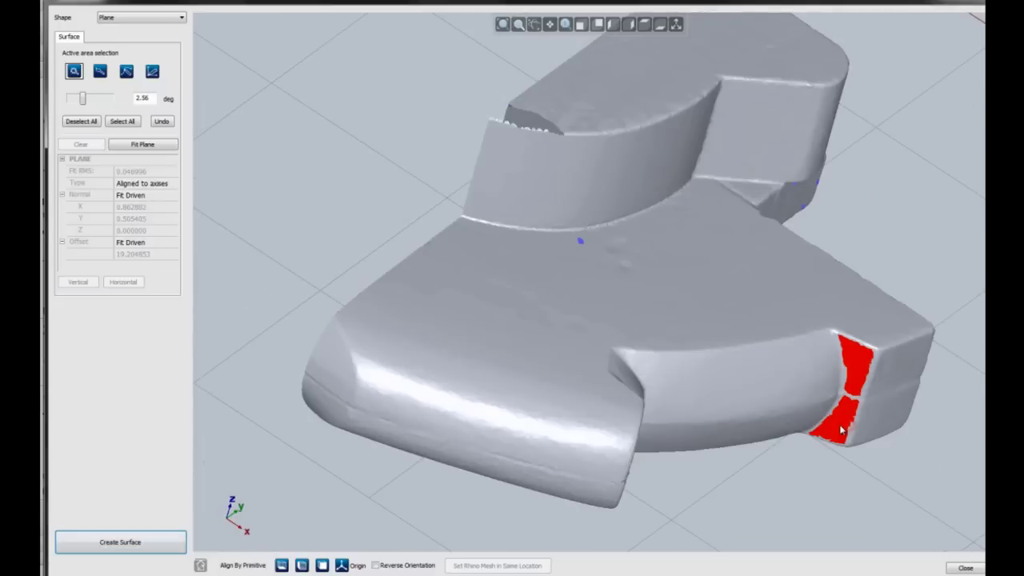
{"action": "left_click", "coordinate": [130, 145]}
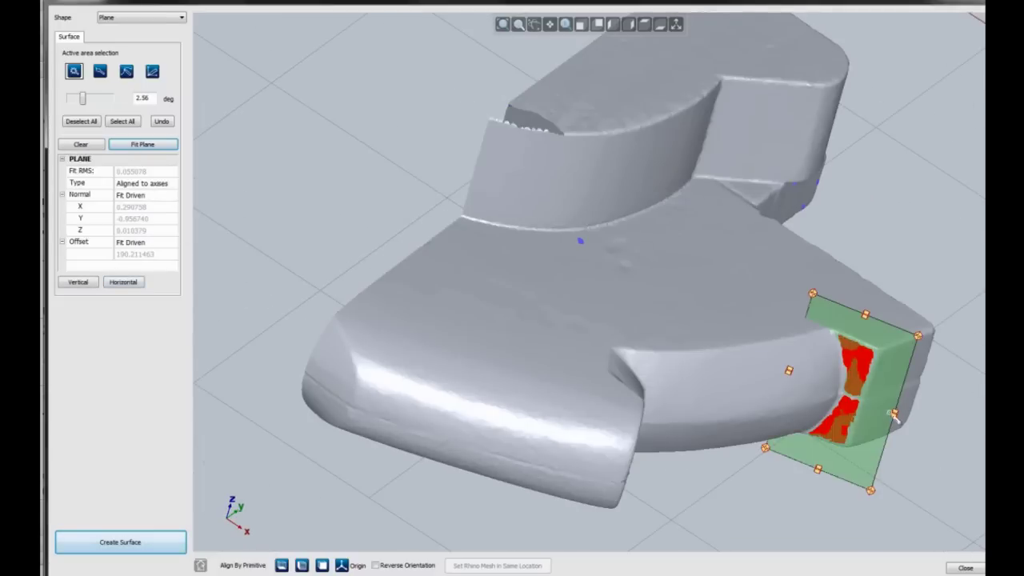
{"action": "left_click_drag", "start_coordinate": [894, 414], "coordinate": [912, 412]}
{"action": "left_click_drag", "start_coordinate": [866, 314], "coordinate": [879, 303]}
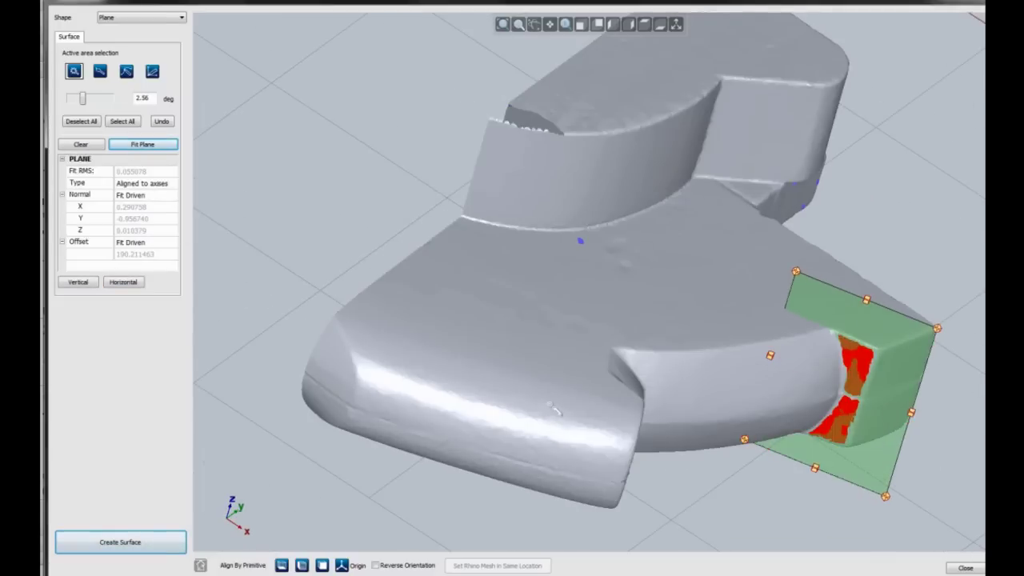
{"action": "left_click", "coordinate": [157, 547]}
Fit a plane to the flat end face and create it as a surface.
{"action": "middle_click_drag", "start_coordinate": [769, 368], "coordinate": [814, 383]}
{"action": "left_click", "coordinate": [763, 376]}
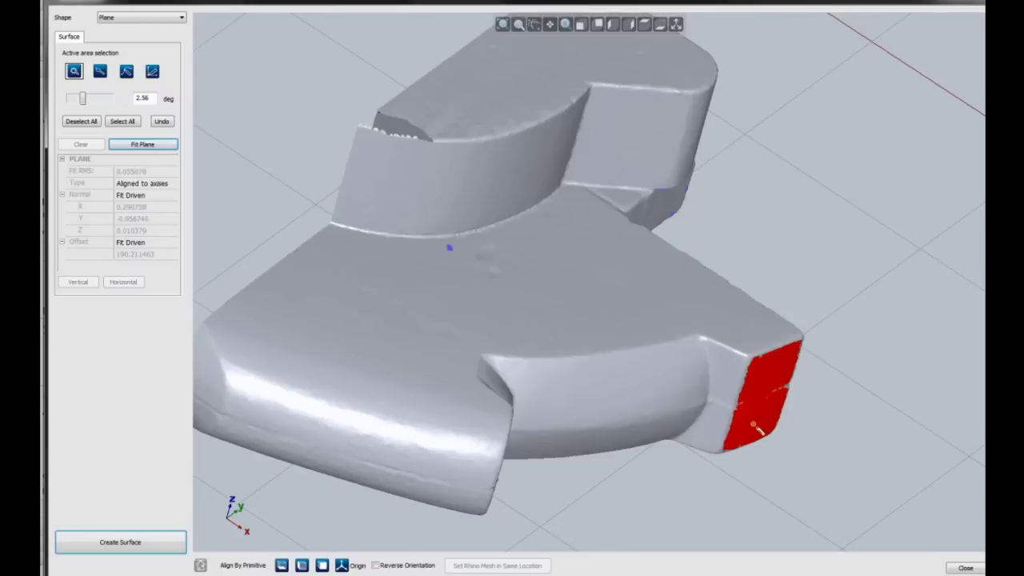
{"action": "key", "text": "Return"}
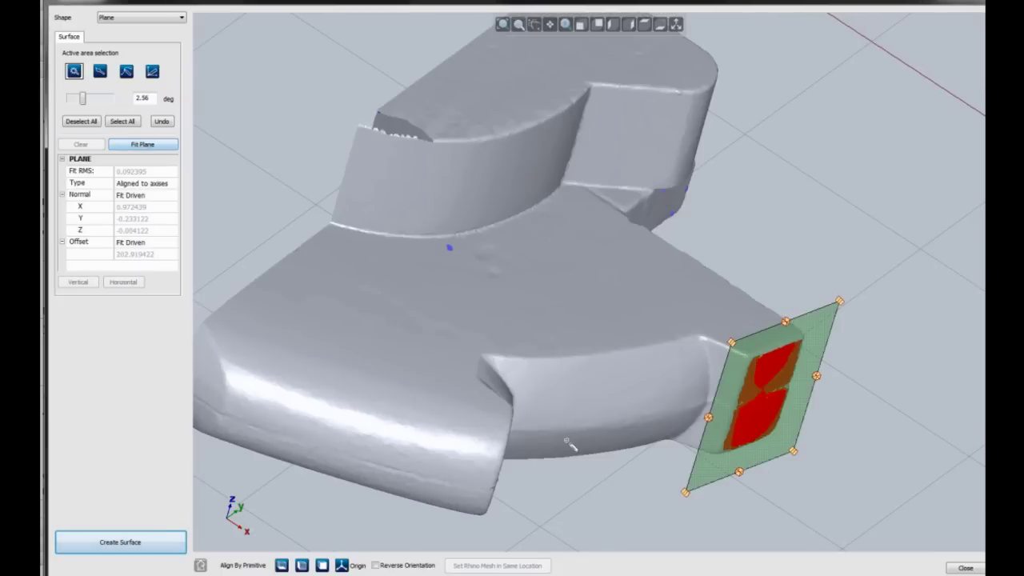
{"action": "key", "text": "Return"}
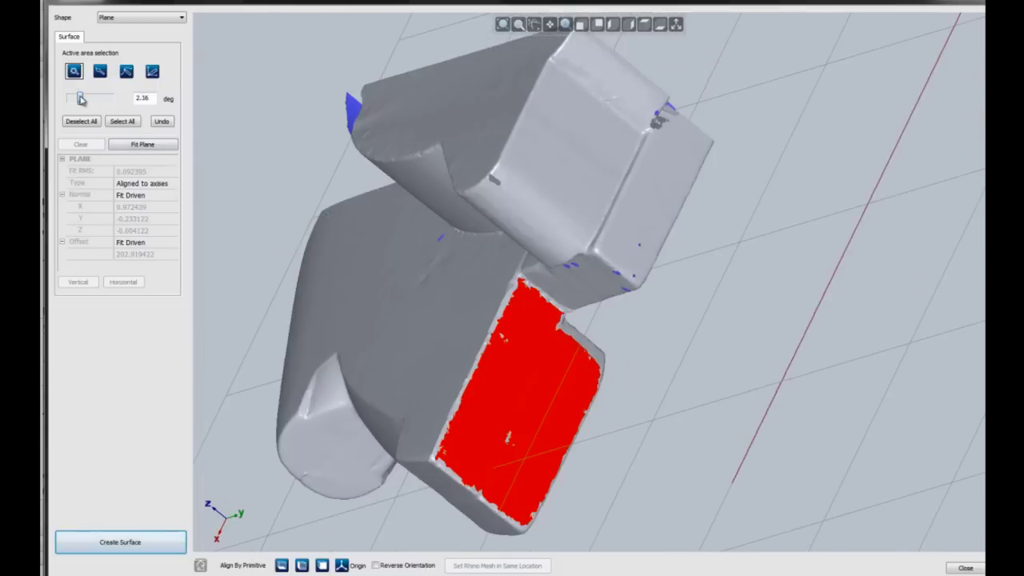
Paint the large rectangular face with a lower angle tolerance, fit and enlarge its plane, and create it.
{"action": "left_click_drag", "start_coordinate": [79, 99], "coordinate": [72, 100]}
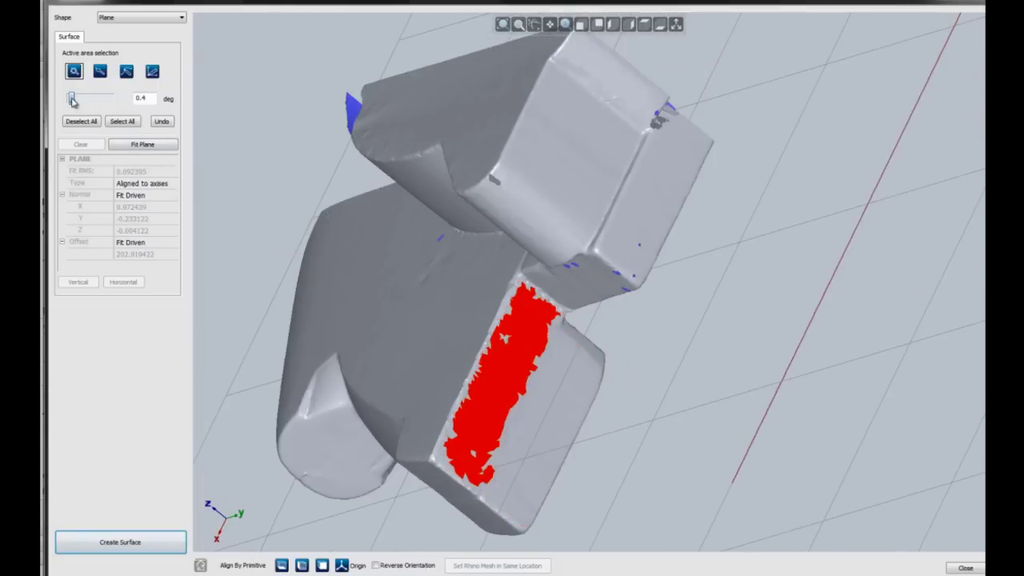
{"action": "mouse_move", "coordinate": [514, 487]}
{"action": "left_mouse_down"}
{"action": "mouse_move", "coordinate": [563, 427]}
{"action": "mouse_move", "coordinate": [580, 376]}
{"action": "mouse_move", "coordinate": [586, 396]}
{"action": "left_mouse_up"}
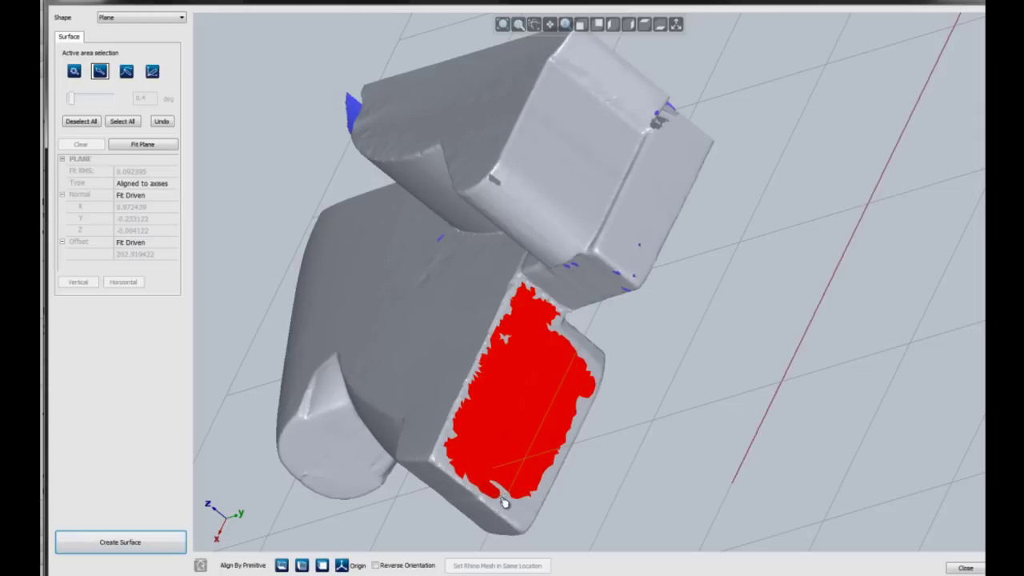
{"action": "left_click", "coordinate": [141, 147]}
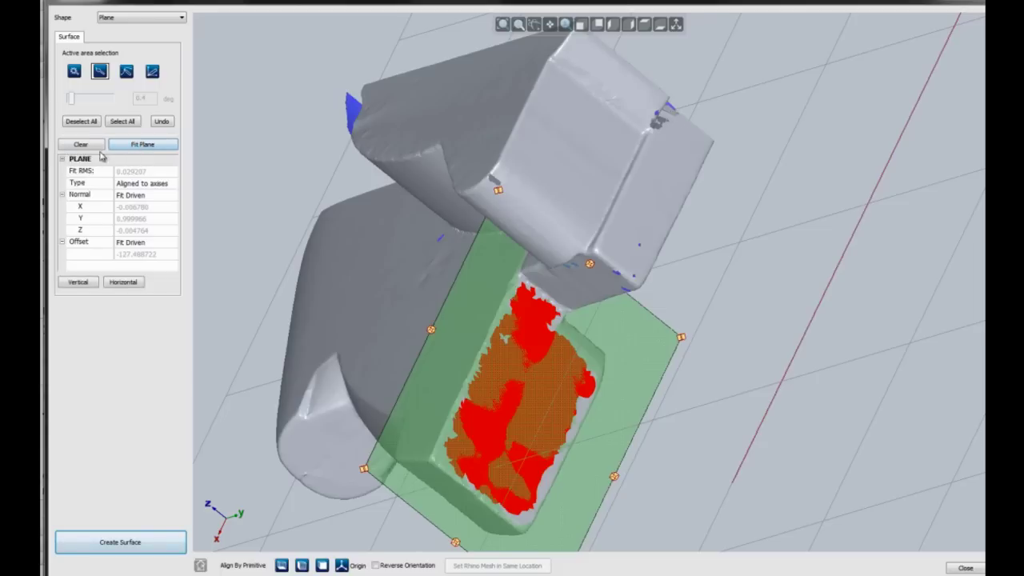
{"action": "left_click", "coordinate": [76, 72]}
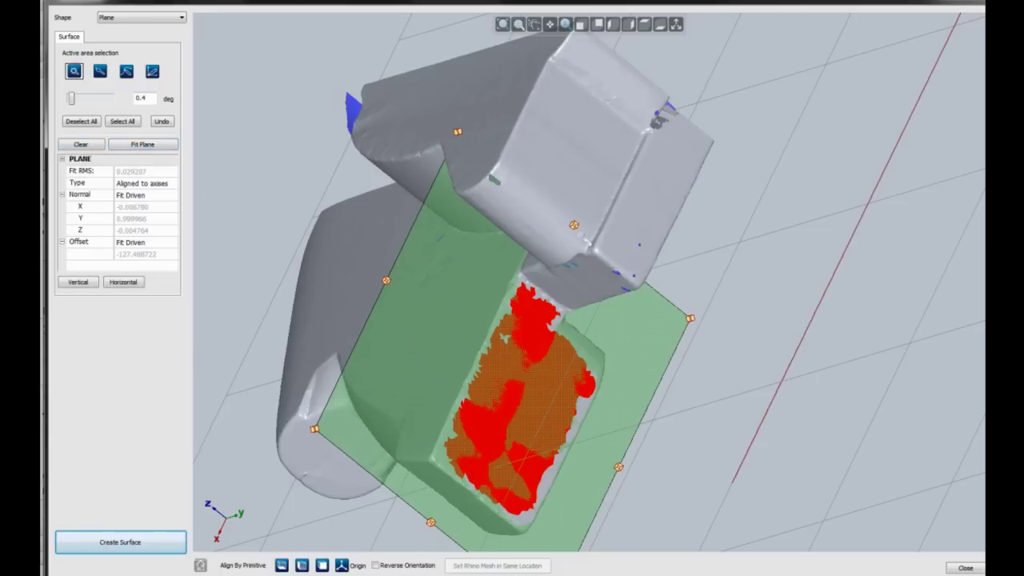
{"action": "right_click_drag", "start_coordinate": [370, 296], "coordinate": [482, 432]}
{"action": "left_click_drag", "start_coordinate": [460, 456], "coordinate": [452, 471]}
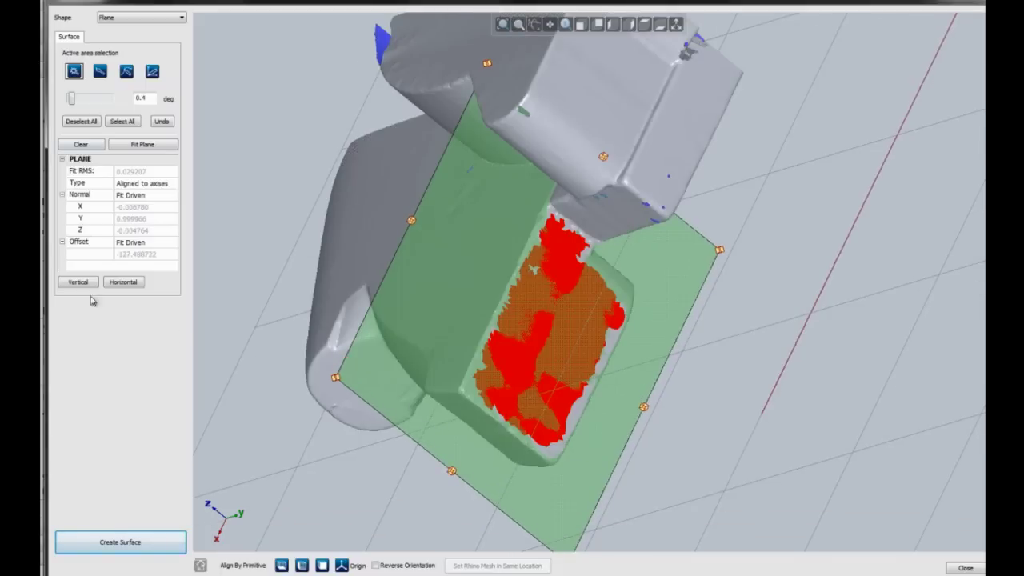
{"action": "left_click", "coordinate": [121, 542]}
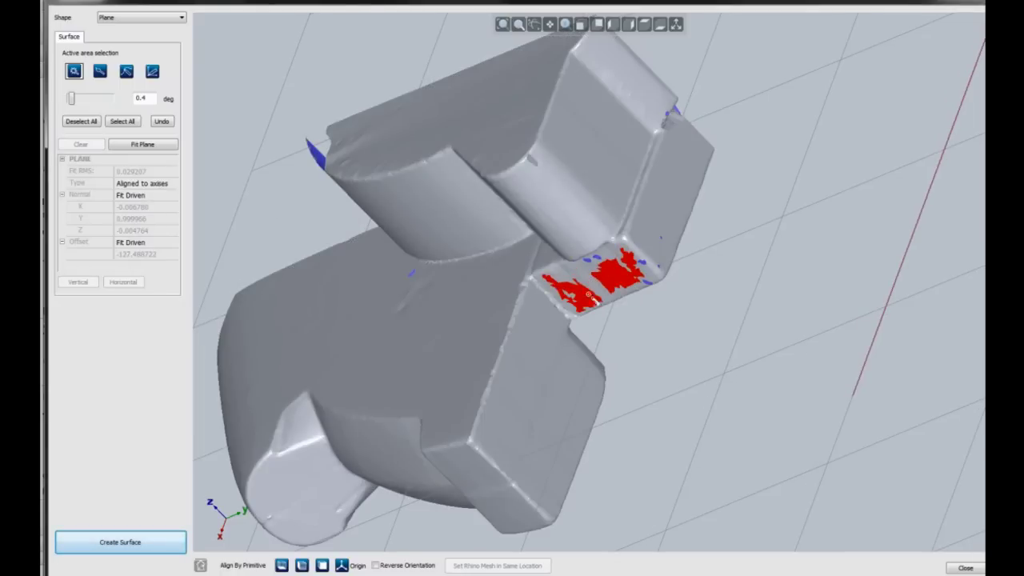
Fit a vertical plane to the notch face, enlarge it on three sides, and create the surface.
{"action": "left_click", "coordinate": [143, 144]}
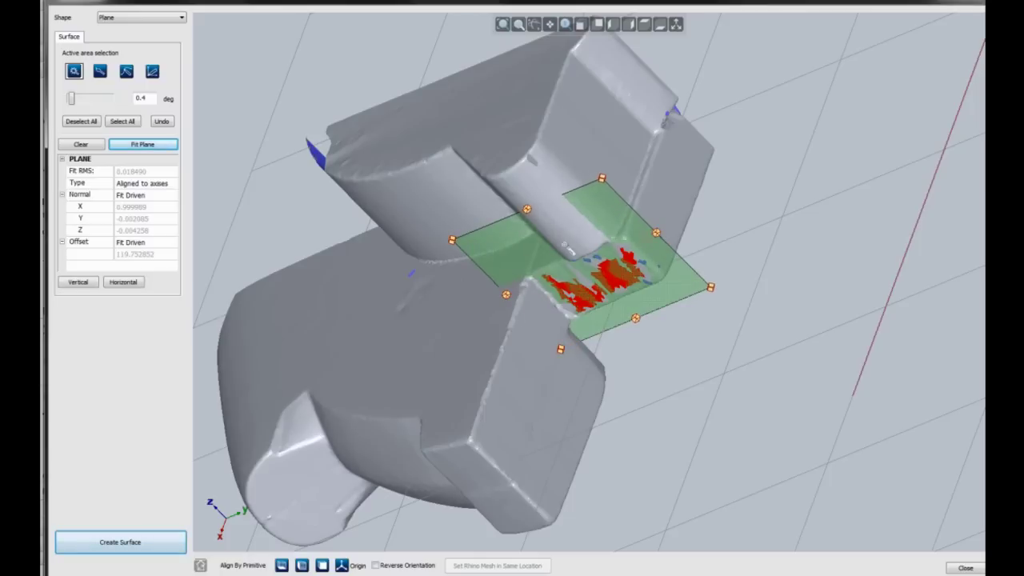
{"action": "left_click", "coordinate": [87, 284]}
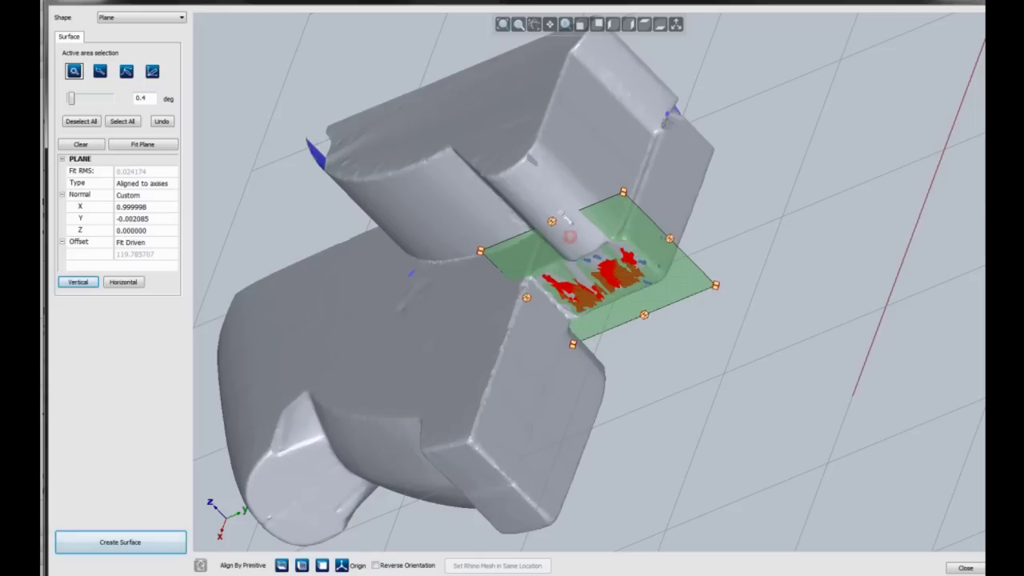
{"action": "left_click", "coordinate": [83, 145]}
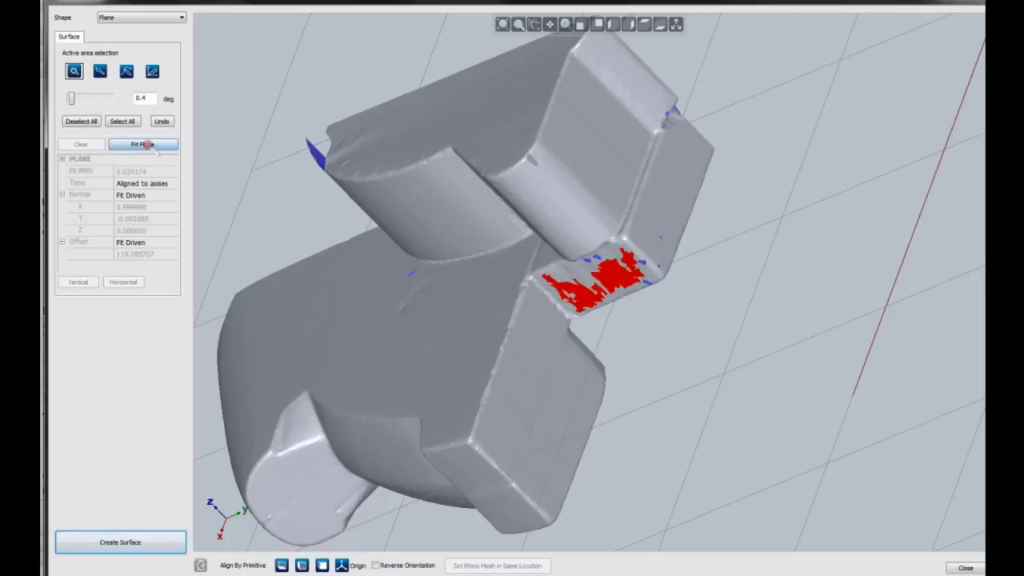
{"action": "left_click", "coordinate": [146, 145]}
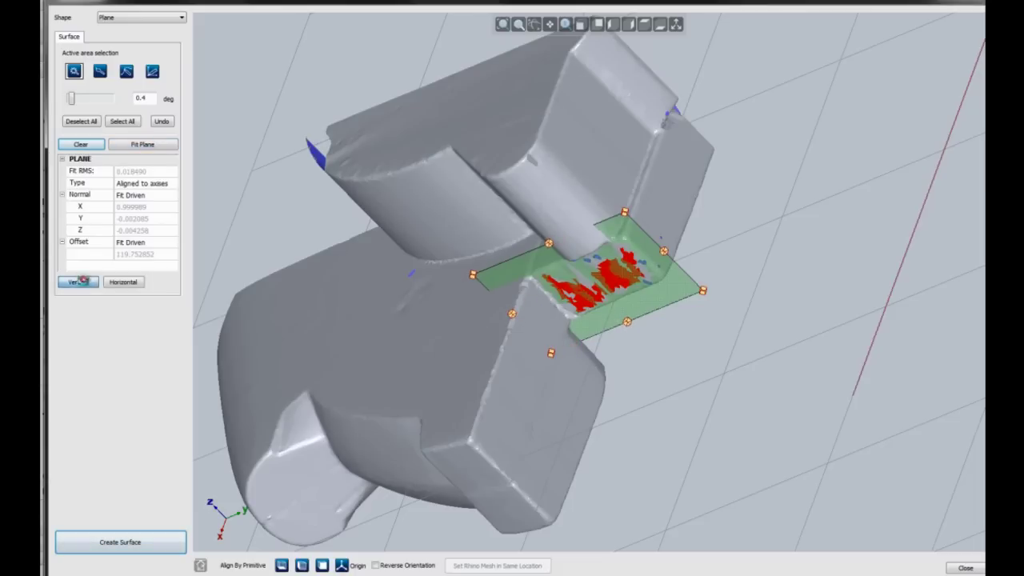
{"action": "left_click", "coordinate": [83, 282]}
{"action": "left_click_drag", "start_coordinate": [626, 322], "coordinate": [676, 356]}
{"action": "left_click_drag", "start_coordinate": [560, 233], "coordinate": [541, 220]}
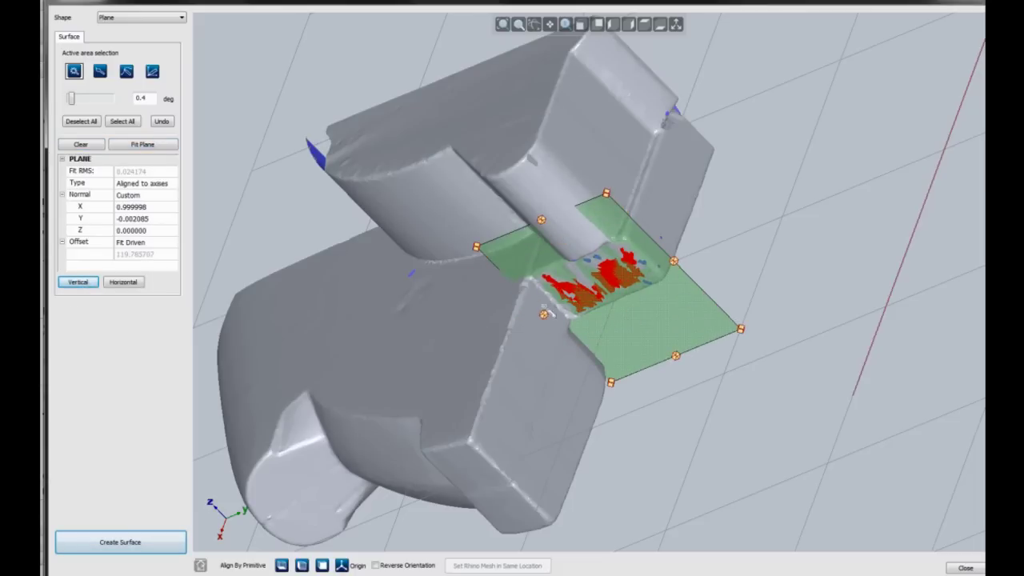
{"action": "left_click_drag", "start_coordinate": [675, 264], "coordinate": [690, 254]}
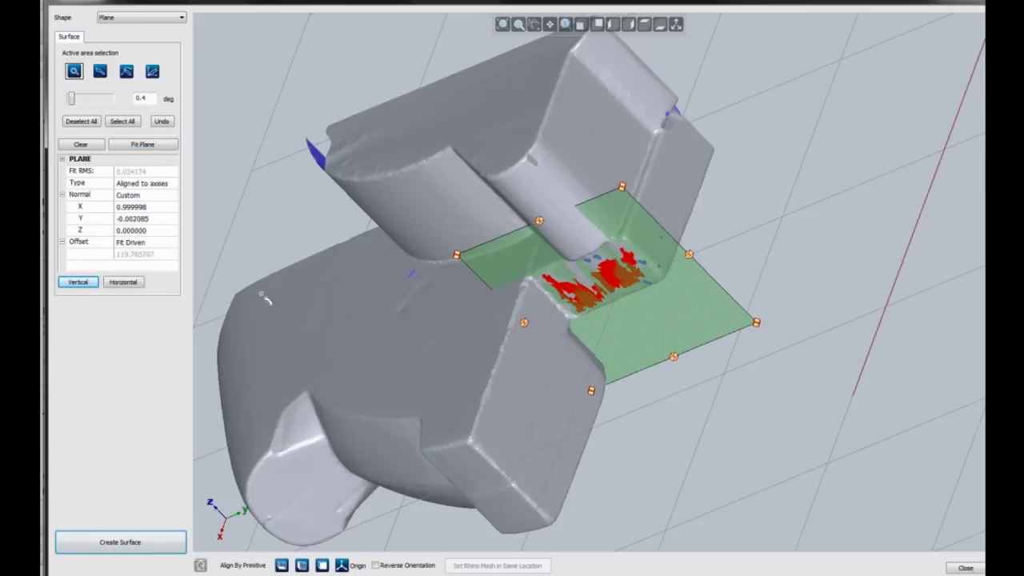
{"action": "left_click", "coordinate": [147, 539]}
Fit a vertical plane to the right flat wall, extend its edges, and create the surface.
{"action": "left_click", "coordinate": [664, 176]}
{"action": "left_click", "coordinate": [142, 144]}
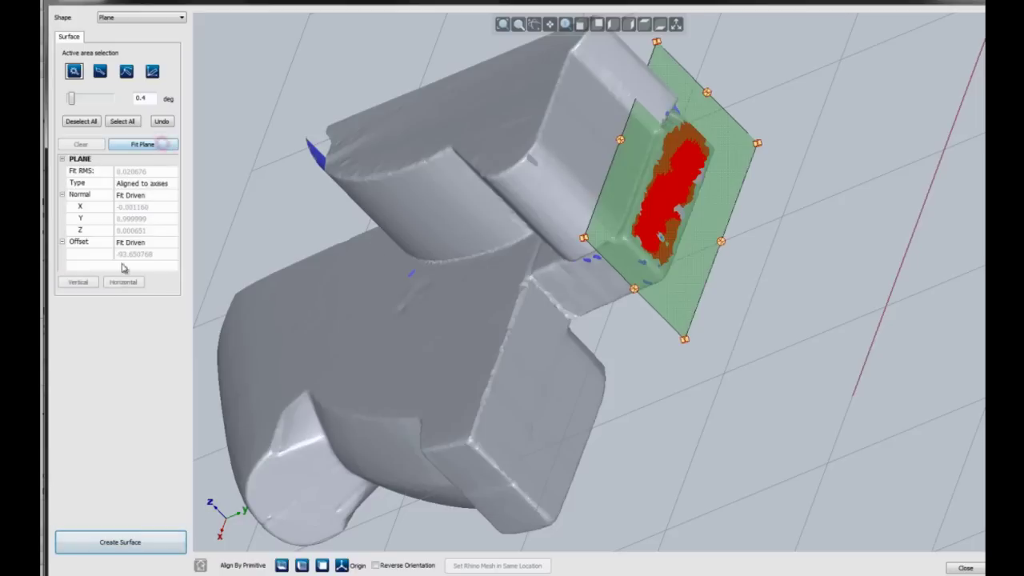
{"action": "left_click", "coordinate": [77, 282]}
{"action": "left_click_drag", "start_coordinate": [633, 288], "coordinate": [627, 308]}
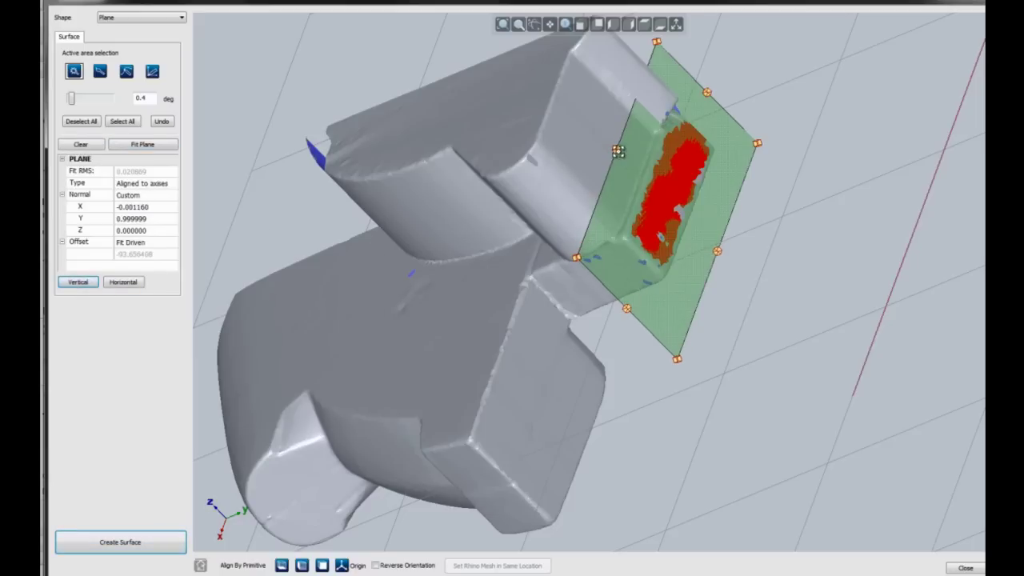
{"action": "left_click_drag", "start_coordinate": [618, 152], "coordinate": [574, 107]}
{"action": "left_click_drag", "start_coordinate": [715, 250], "coordinate": [747, 281]}
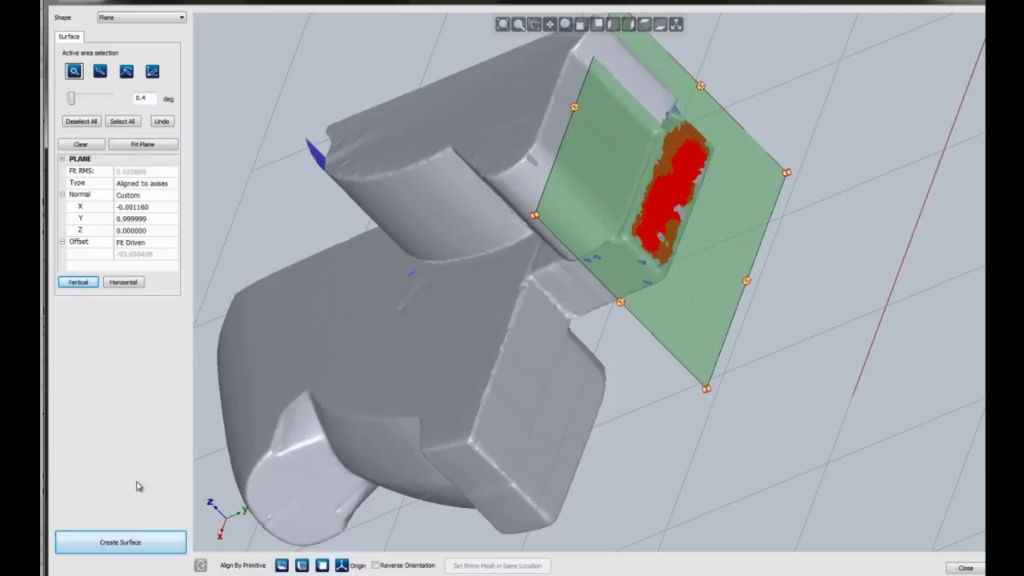
{"action": "left_click", "coordinate": [120, 541]}
{"action": "mouse_move", "coordinate": [419, 160]}
{"action": "right_mouse_down"}
{"action": "mouse_move", "coordinate": [272, 313]}
{"action": "mouse_move", "coordinate": [462, 279]}
{"action": "right_mouse_up"}
Fit a vertical plane to the long top face, stretch its top and bottom edges past the part, and create it.
{"action": "scroll", "coordinate": [462, 279], "scroll_direction": "down", "scroll_amount": 5}
{"action": "left_click", "coordinate": [142, 144]}
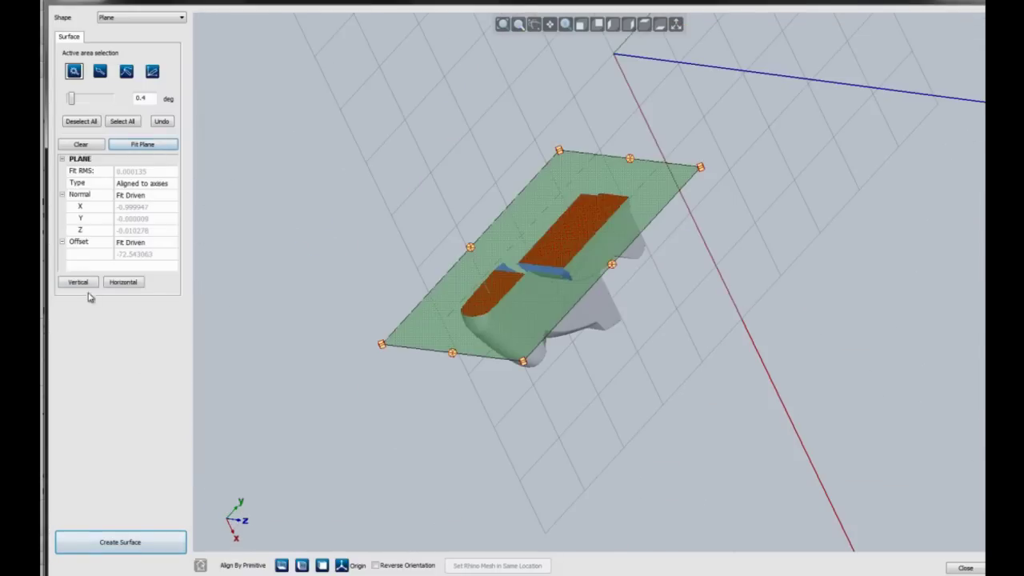
{"action": "left_click", "coordinate": [83, 283]}
{"action": "left_click_drag", "start_coordinate": [452, 352], "coordinate": [435, 371]}
{"action": "left_click_drag", "start_coordinate": [630, 158], "coordinate": [676, 118]}
{"action": "left_click", "coordinate": [110, 541]}
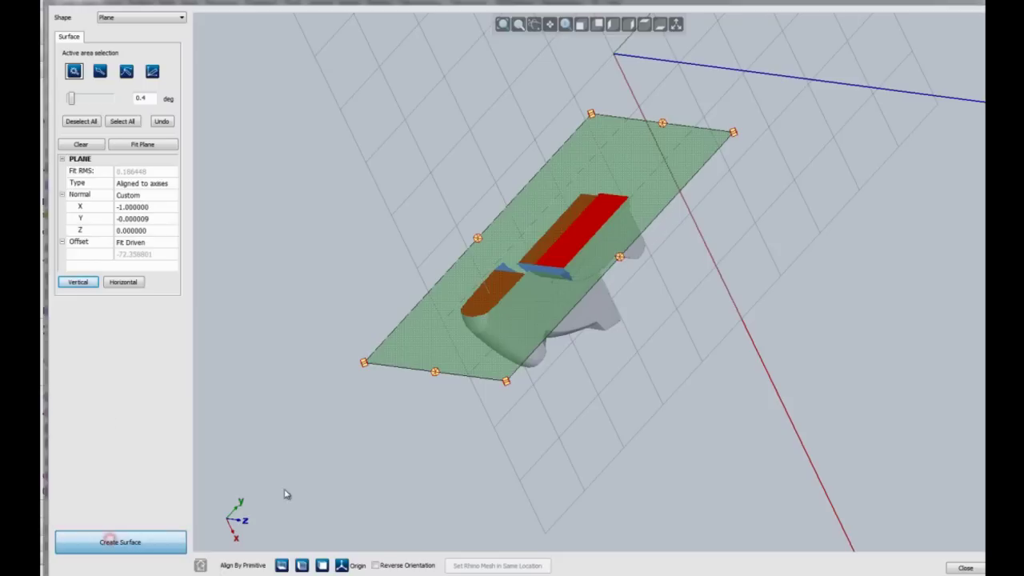
{"action": "mouse_move", "coordinate": [697, 322]}
{"action": "right_mouse_down"}
{"action": "mouse_move", "coordinate": [586, 302]}
{"action": "mouse_move", "coordinate": [584, 369]}
{"action": "right_mouse_up"}
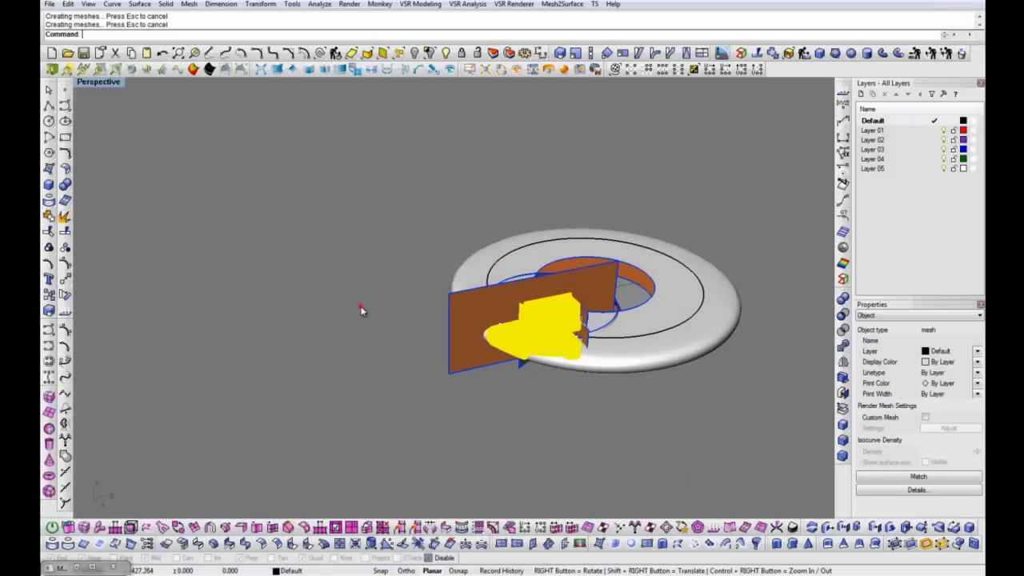
Split the part with the new cutting surfaces and delete the ring and leftover pieces.
{"action": "right_click_drag", "start_coordinate": [359, 309], "coordinate": [536, 338]}
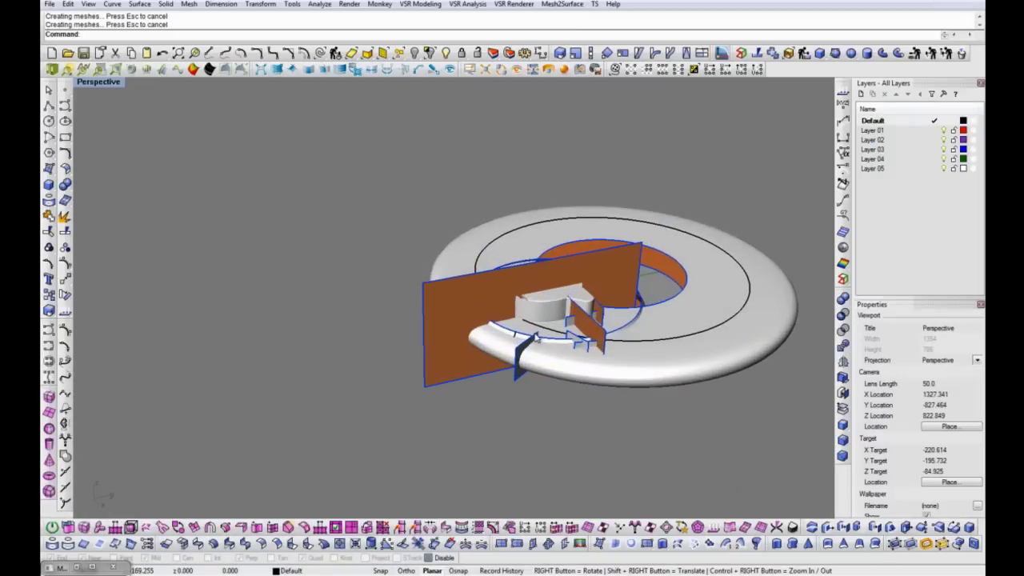
{"action": "left_click", "coordinate": [526, 320]}
{"action": "middle_click", "coordinate": [526, 320]}
{"action": "left_click", "coordinate": [514, 285]}
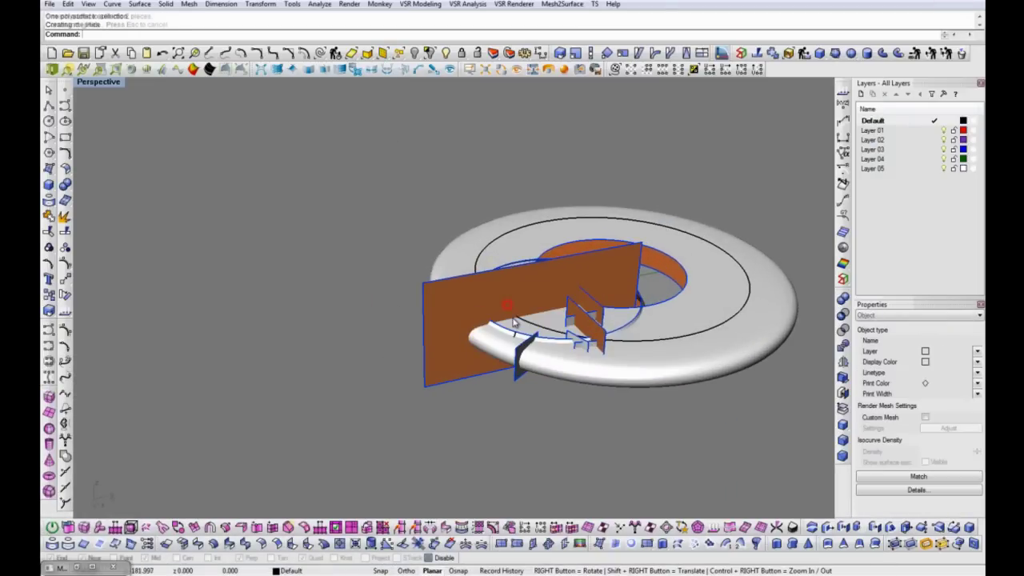
{"action": "key", "text": "Delete"}
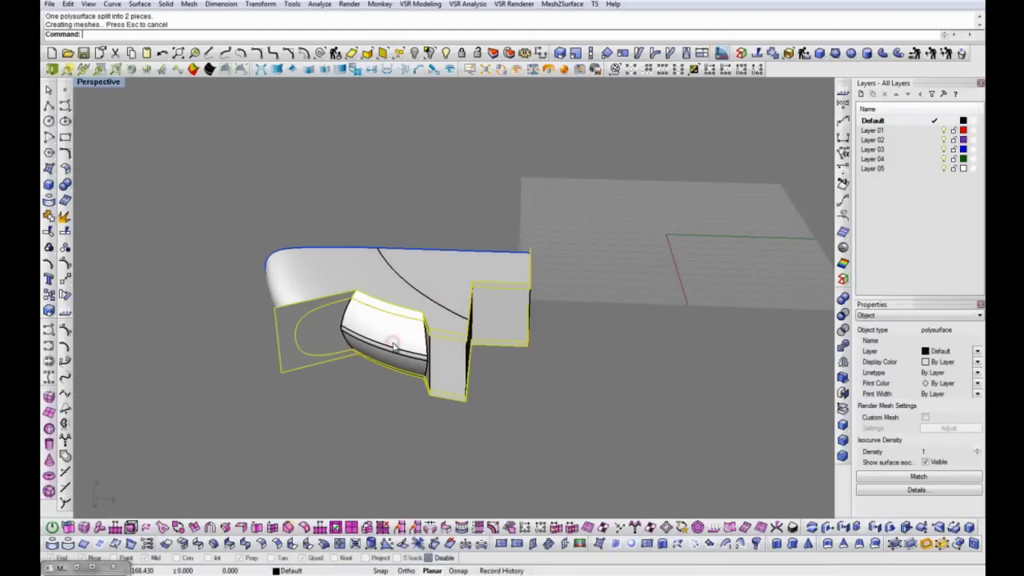
{"action": "key", "text": "Escape"}
Join the remaining three surfaces into one closed polysurface and show the scan mesh again.
{"action": "key", "text": "ctrl+a"}
{"action": "mouse_move", "coordinate": [386, 344]}
{"action": "right_mouse_down"}
{"action": "mouse_move", "coordinate": [536, 338]}
{"action": "mouse_move", "coordinate": [400, 366]}
{"action": "right_mouse_up"}
{"action": "key", "text": "ctrl+j"}
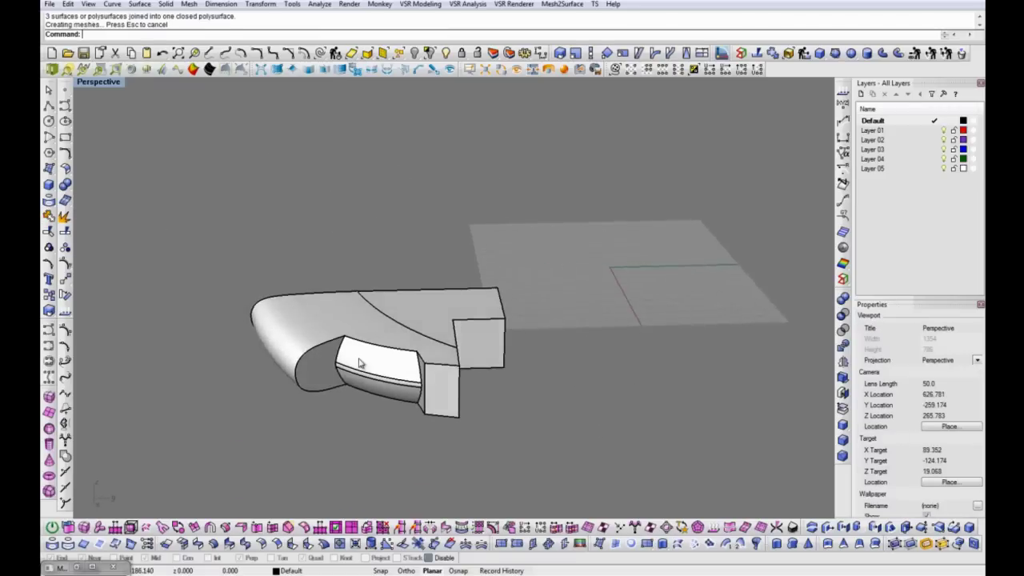
{"action": "scroll", "coordinate": [345, 85], "scroll_direction": "up", "scroll_amount": 3}
{"action": "left_click", "coordinate": [445, 54]}
{"action": "mouse_move", "coordinate": [556, 294]}
{"action": "right_mouse_down"}
{"action": "mouse_move", "coordinate": [534, 286]}
{"action": "mouse_move", "coordinate": [547, 307]}
{"action": "mouse_move", "coordinate": [560, 305]}
{"action": "right_mouse_up"}
Reopen Mesh2Surface, select the curved wall with a higher angle tolerance, and fit an Extruded shape along axis 0, 0, 1.
{"action": "left_click", "coordinate": [562, 4]}
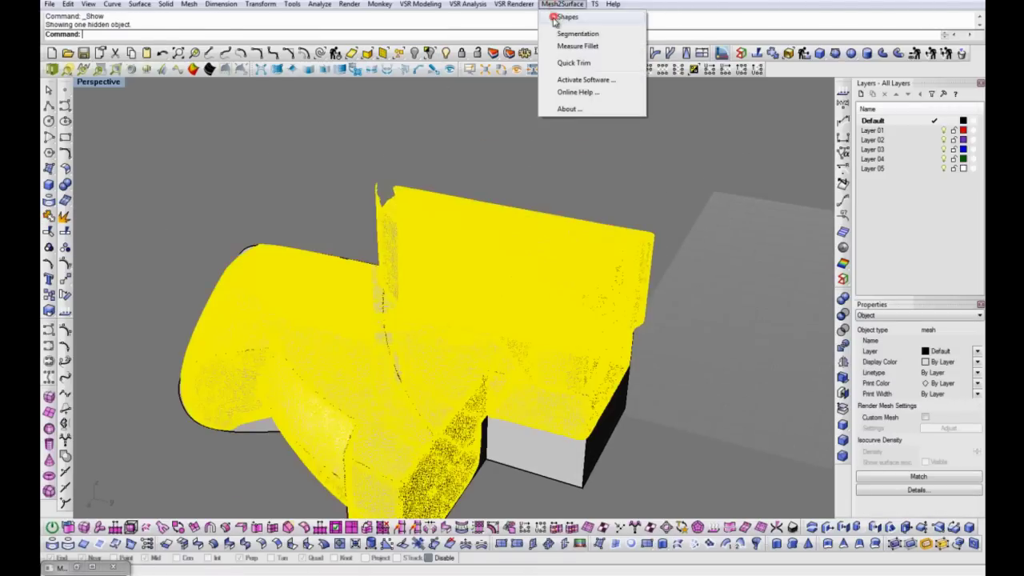
{"action": "left_click", "coordinate": [570, 21]}
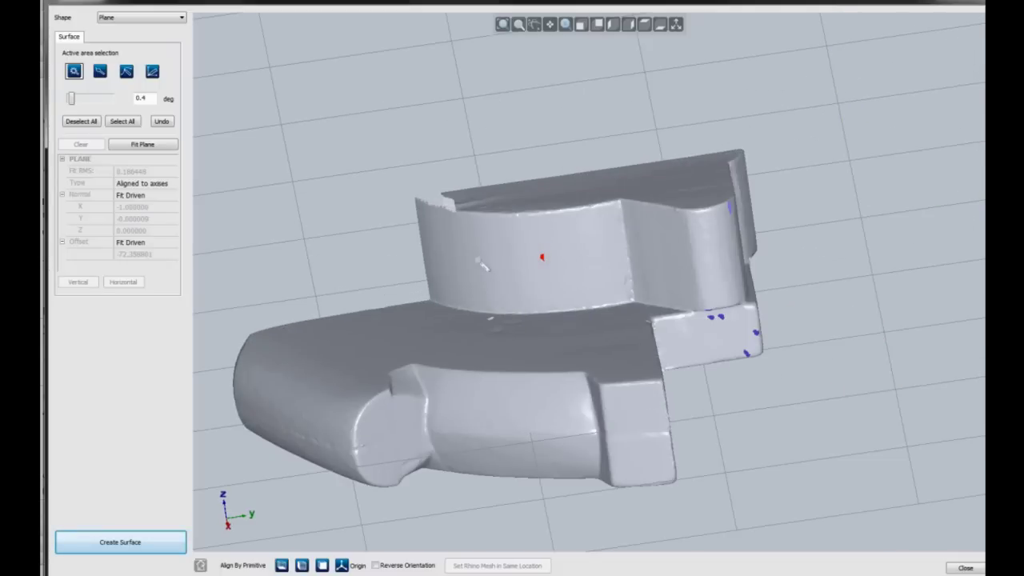
{"action": "left_click_drag", "start_coordinate": [71, 102], "coordinate": [108, 102]}
{"action": "left_click", "coordinate": [659, 249]}
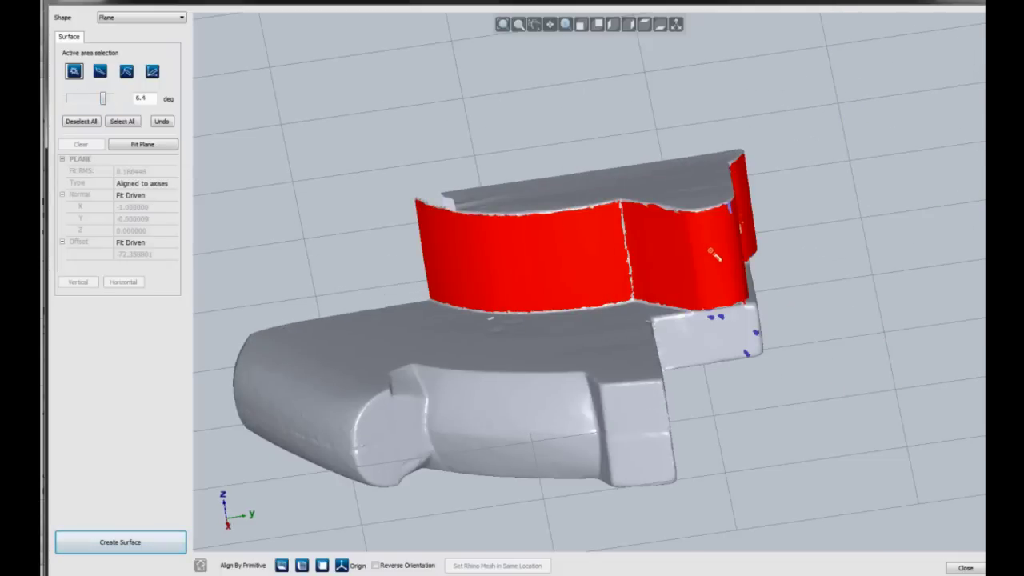
{"action": "right_click_drag", "start_coordinate": [660, 248], "coordinate": [684, 251]}
{"action": "left_click", "coordinate": [144, 17]}
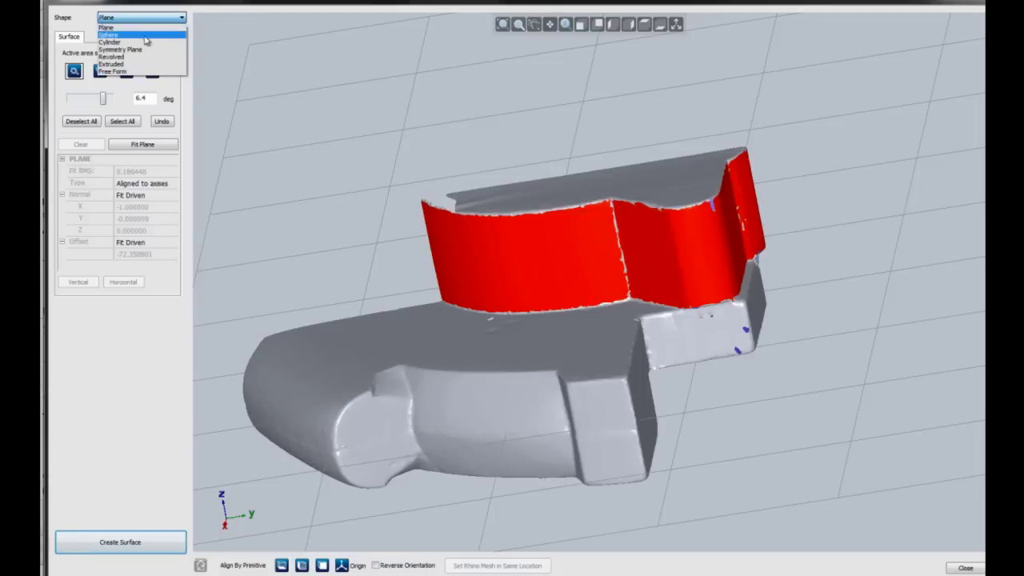
{"action": "left_click", "coordinate": [128, 69]}
{"action": "right_click_drag", "start_coordinate": [466, 195], "coordinate": [517, 200]}
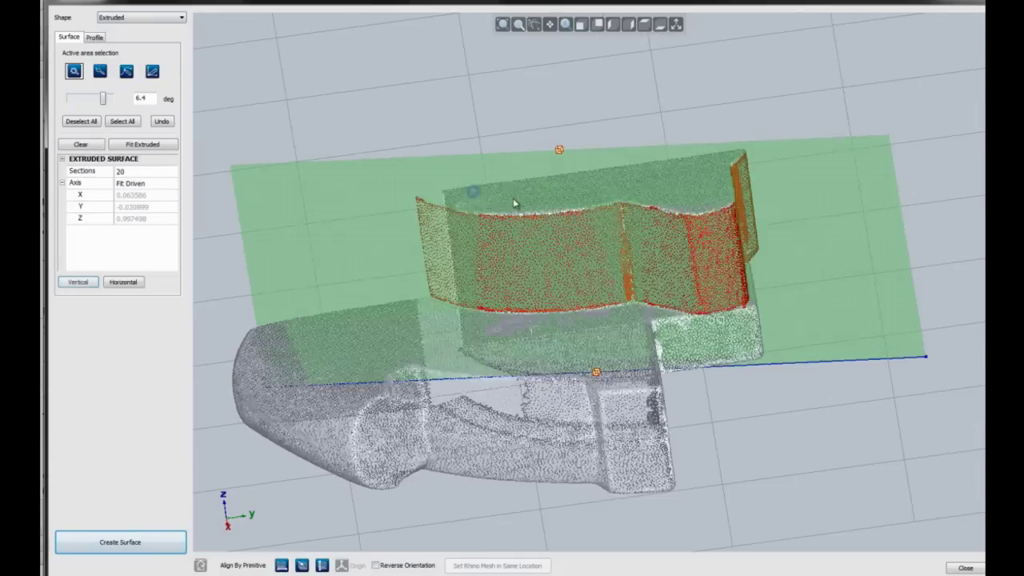
{"action": "left_click", "coordinate": [77, 282]}
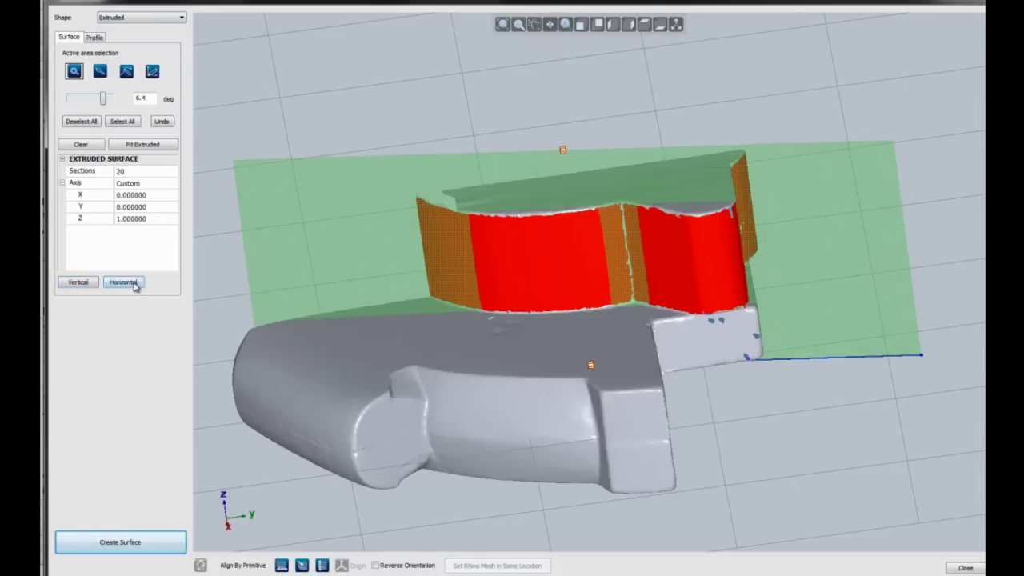
In the profile view, fit an arc, a diagonal line and a vertical line to the section points.
{"action": "left_click", "coordinate": [94, 38]}
{"action": "scroll", "coordinate": [437, 208], "scroll_direction": "up", "scroll_amount": 2}
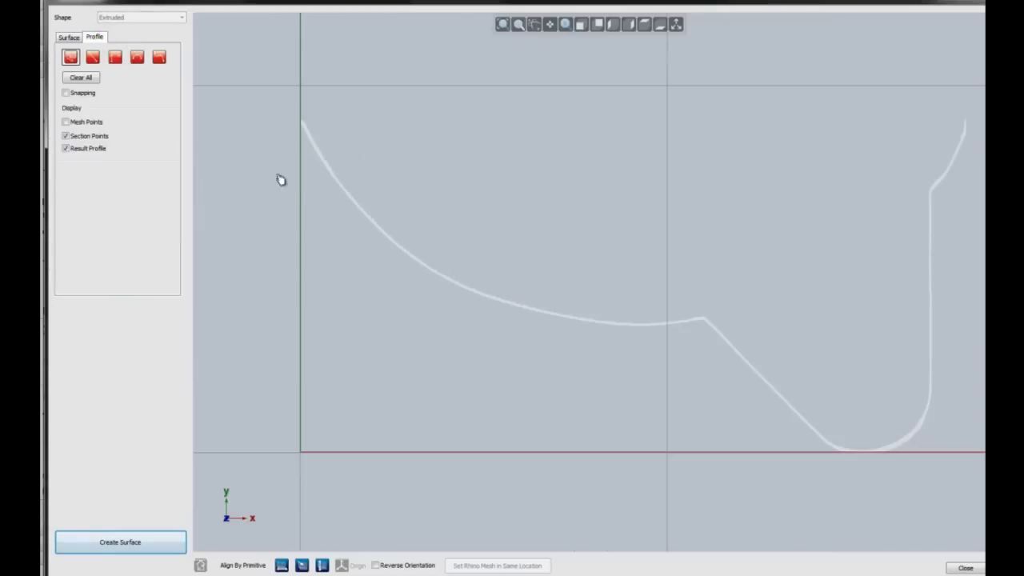
{"action": "left_click_drag", "start_coordinate": [252, 114], "coordinate": [692, 324]}
{"action": "left_click_drag", "start_coordinate": [618, 291], "coordinate": [752, 402]}
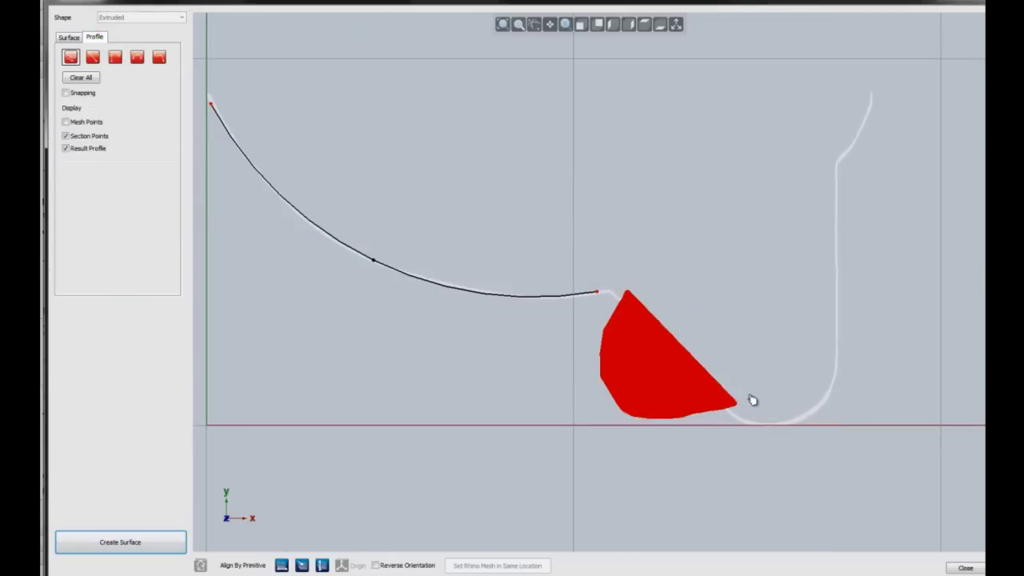
{"action": "left_click_drag", "start_coordinate": [750, 192], "coordinate": [754, 232]}
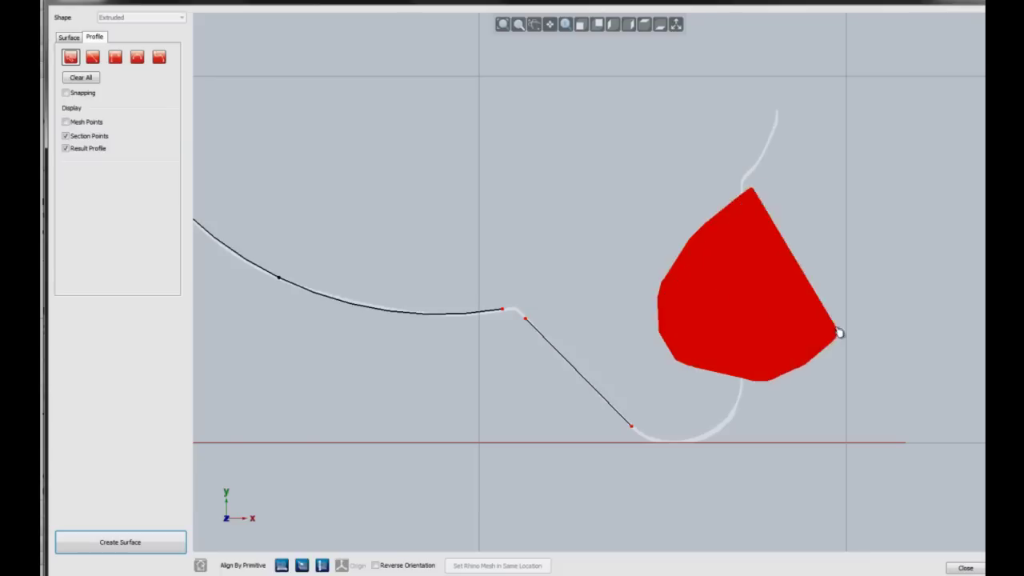
Draw a freehand profile curve and pull its top endpoint upward.
{"action": "left_click", "coordinate": [158, 58]}
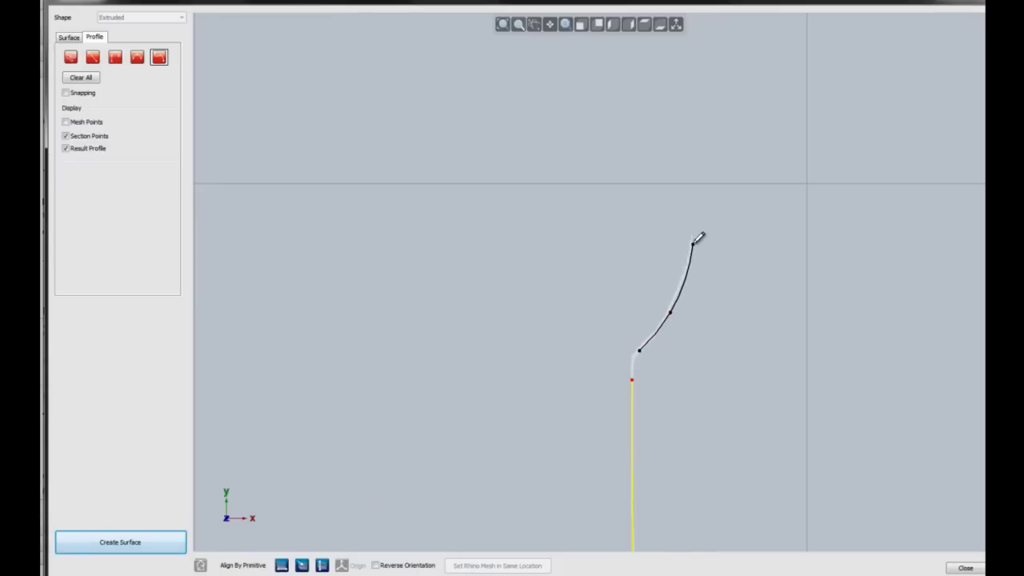
{"action": "right_click", "coordinate": [693, 240]}
{"action": "left_click", "coordinate": [715, 260]}
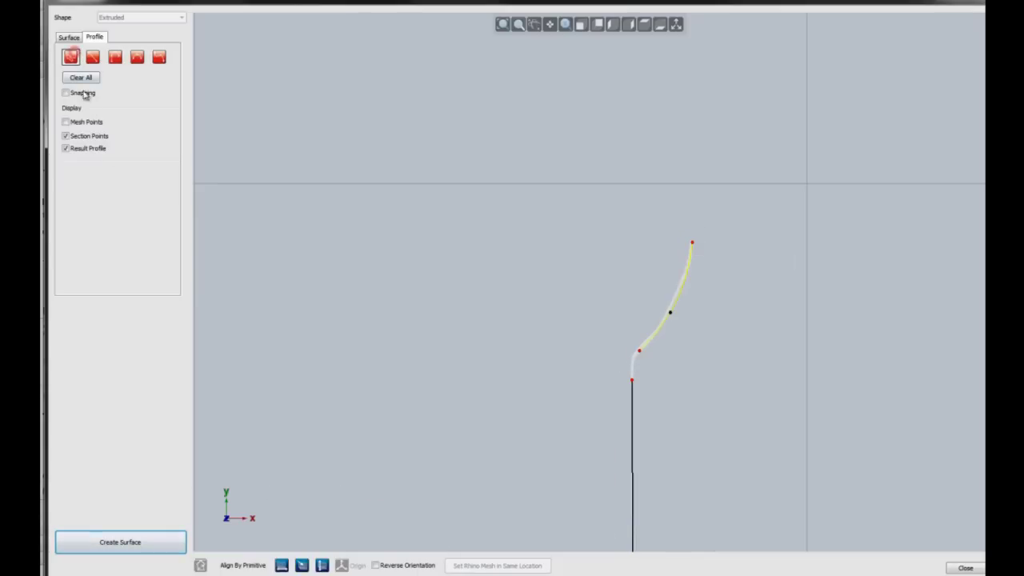
{"action": "left_click_drag", "start_coordinate": [693, 240], "coordinate": [685, 153]}
{"action": "scroll", "coordinate": [532, 267], "scroll_direction": "up", "scroll_amount": 3}
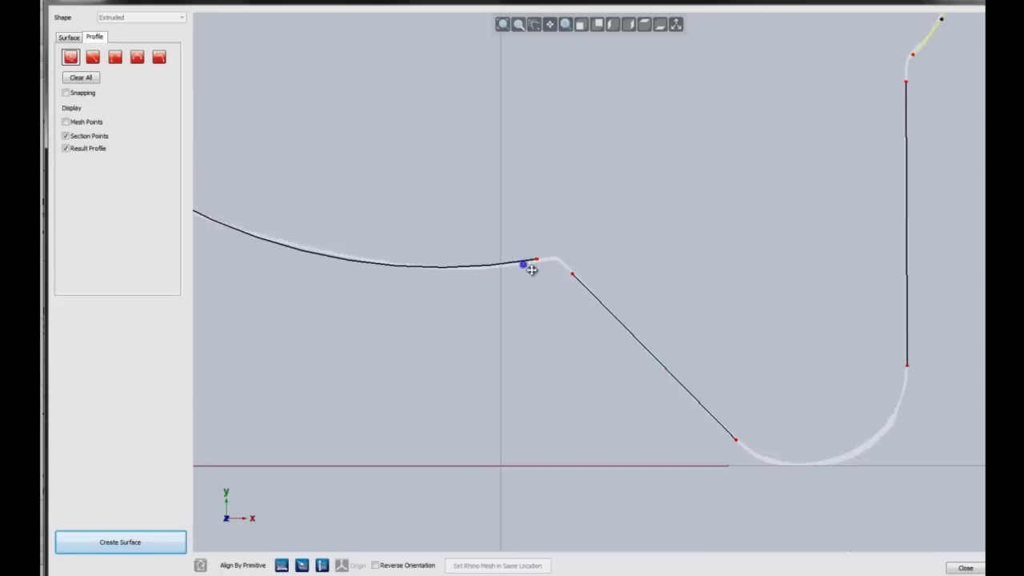
{"action": "scroll", "coordinate": [560, 278], "scroll_direction": "up", "scroll_amount": 2}
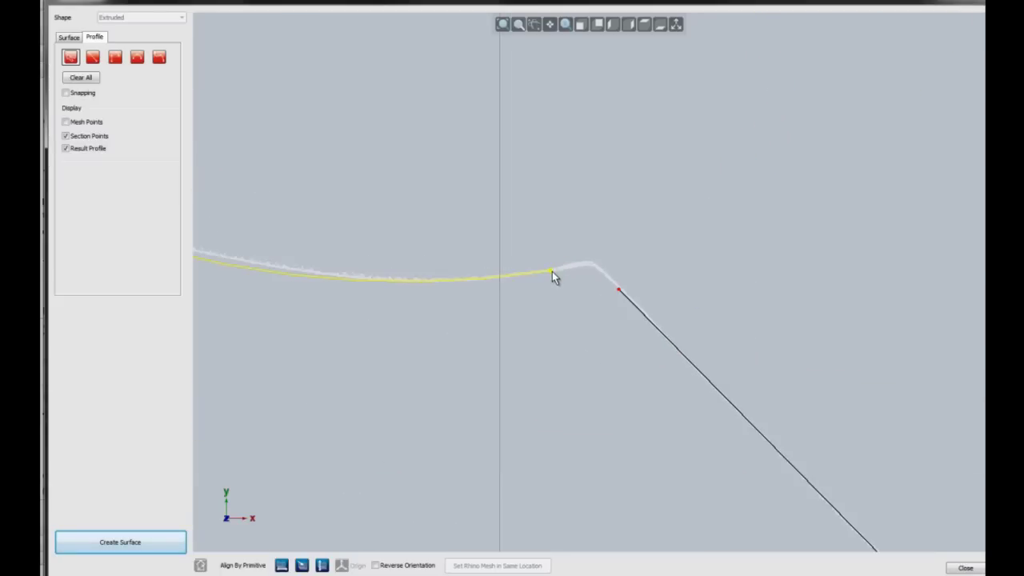
Redraw the left arc curve and move its middle point onto the scan points.
{"action": "middle_click_drag", "start_coordinate": [277, 269], "coordinate": [617, 361]}
{"action": "left_click", "coordinate": [312, 272]}
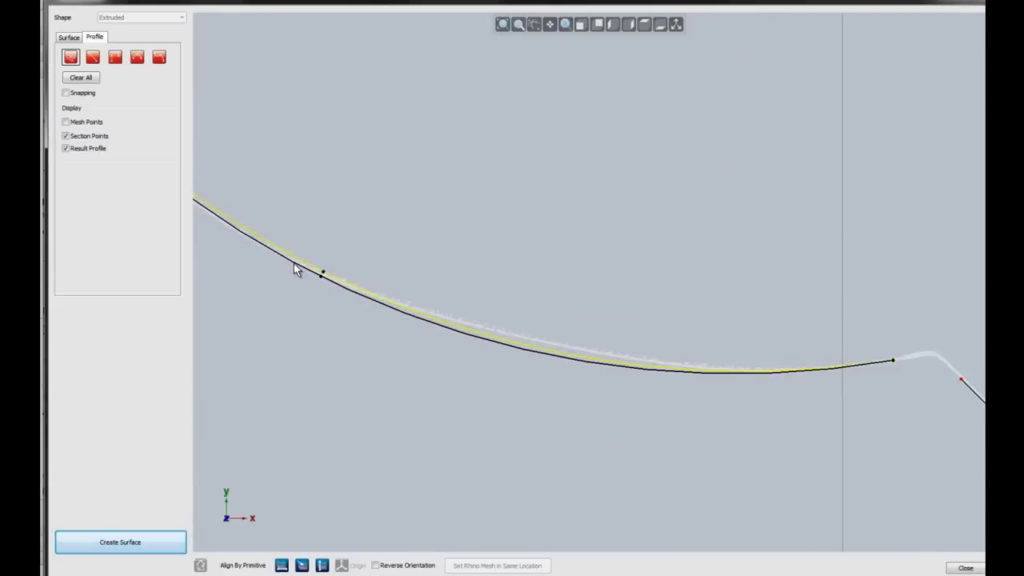
{"action": "scroll", "coordinate": [400, 304], "scroll_direction": "down", "scroll_amount": 3}
{"action": "scroll", "coordinate": [480, 344], "scroll_direction": "up", "scroll_amount": 2}
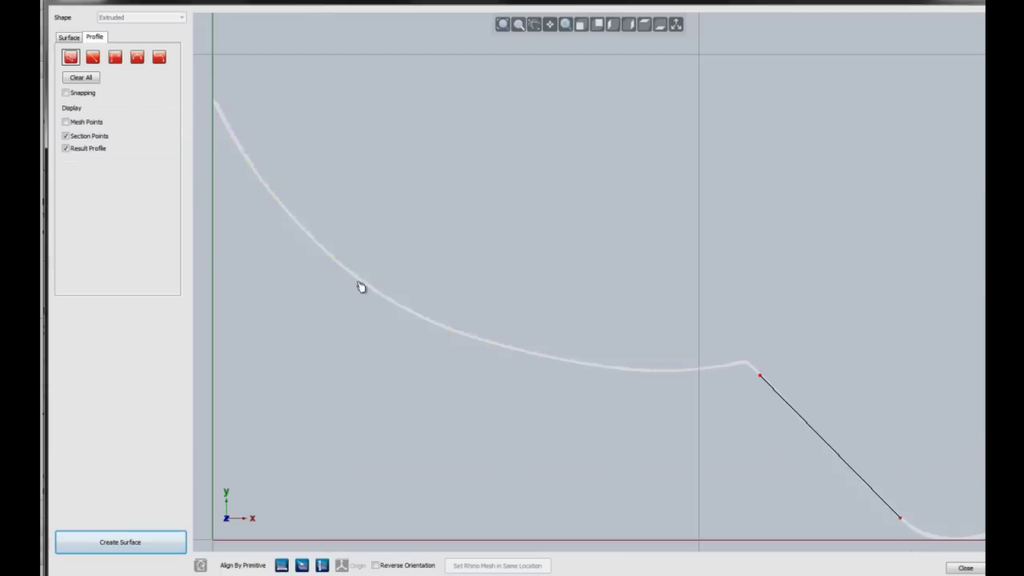
{"action": "middle_click_drag", "start_coordinate": [361, 287], "coordinate": [395, 303]}
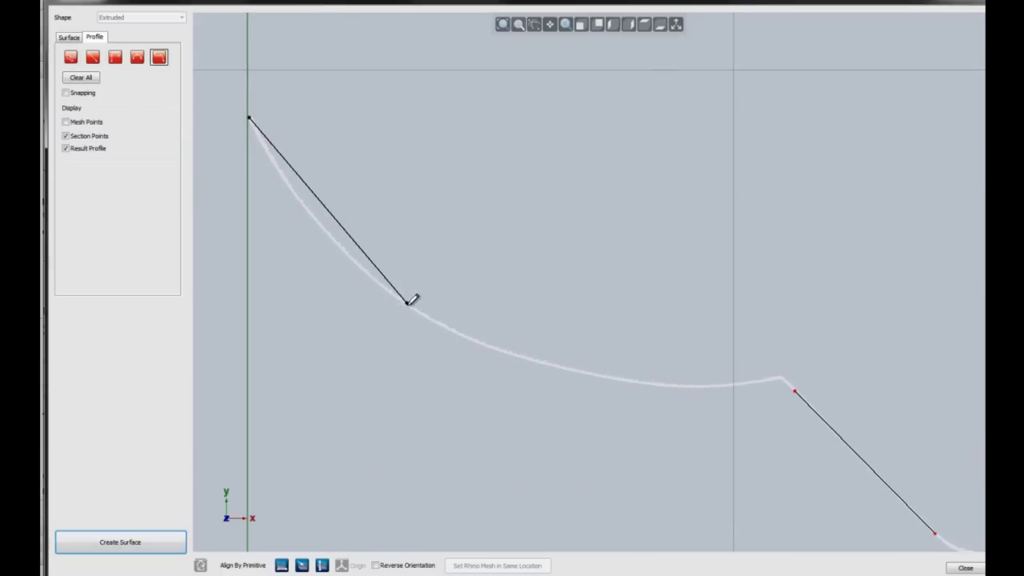
{"action": "left_click", "coordinate": [409, 306]}
{"action": "right_click", "coordinate": [768, 377]}
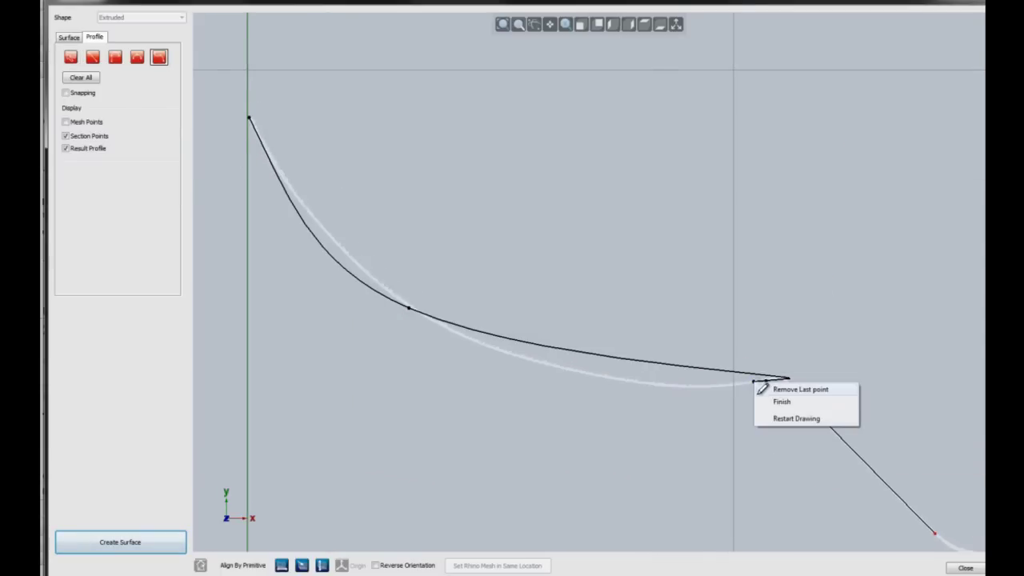
{"action": "left_click", "coordinate": [774, 400]}
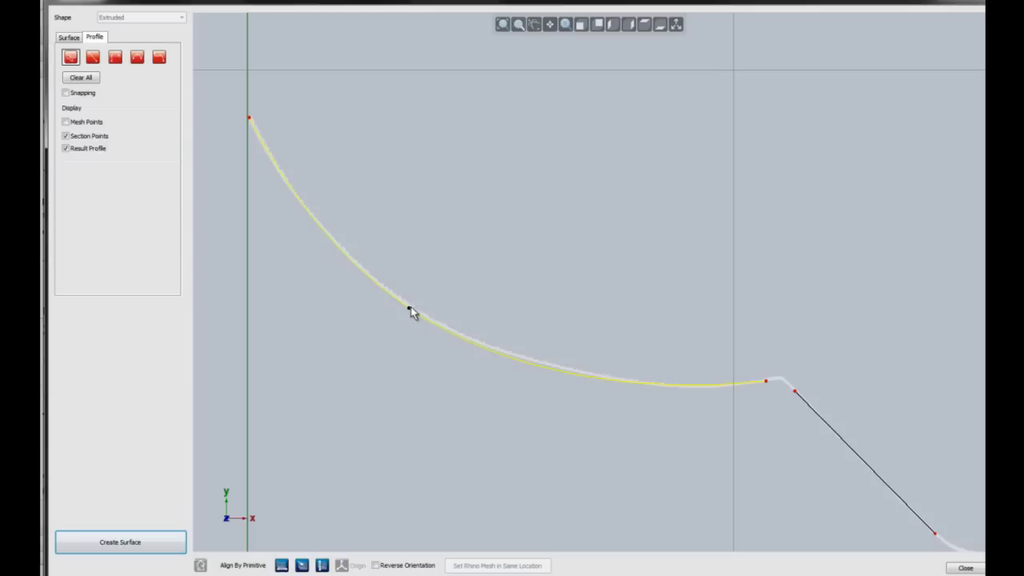
{"action": "left_click_drag", "start_coordinate": [410, 311], "coordinate": [376, 280]}
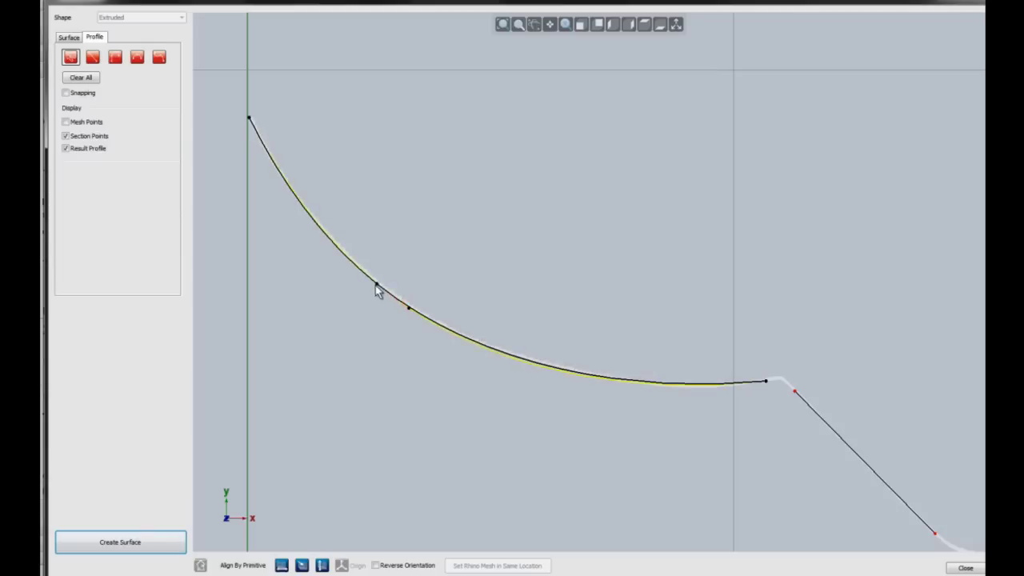
{"action": "left_click", "coordinate": [544, 360]}
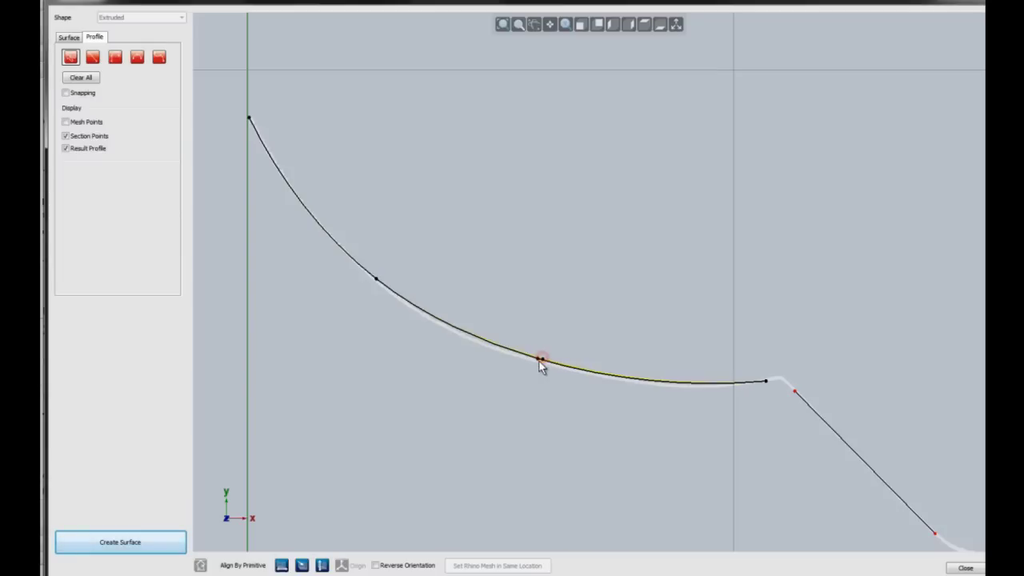
Inspect the curve's end, delete the diagonal line segment, then undo the deletion.
{"action": "scroll", "coordinate": [457, 324], "scroll_direction": "up", "scroll_amount": 1}
{"action": "scroll", "coordinate": [464, 313], "scroll_direction": "up", "scroll_amount": 2}
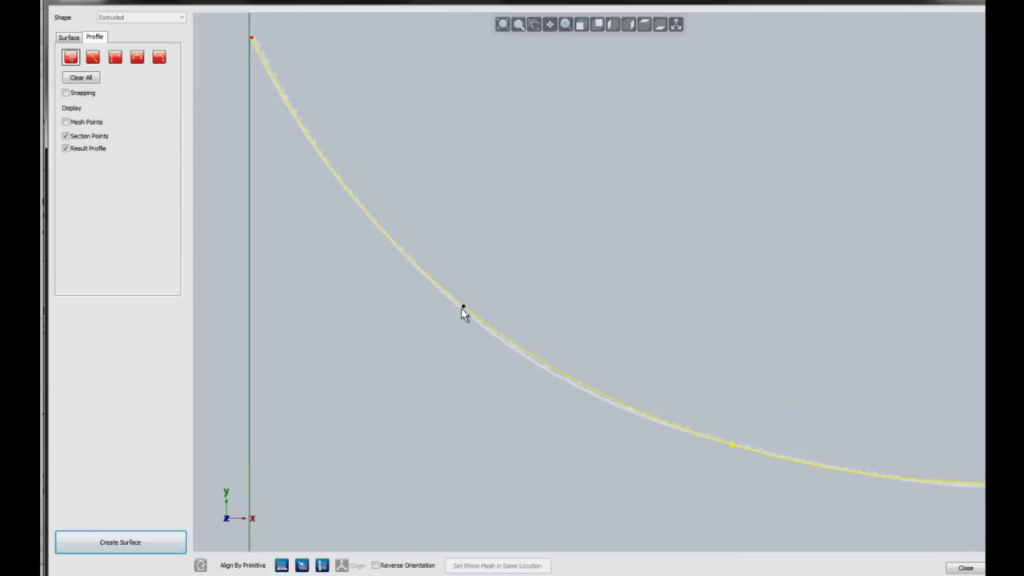
{"action": "scroll", "coordinate": [465, 312], "scroll_direction": "up", "scroll_amount": 2}
{"action": "scroll", "coordinate": [464, 316], "scroll_direction": "down", "scroll_amount": 2}
{"action": "scroll", "coordinate": [466, 320], "scroll_direction": "down", "scroll_amount": 2}
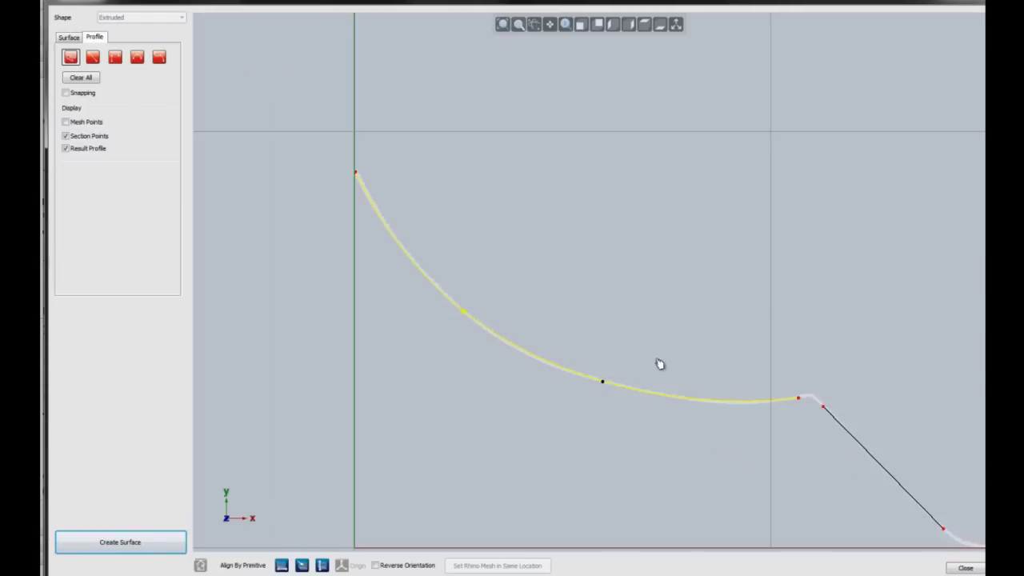
{"action": "middle_click_drag", "start_coordinate": [659, 361], "coordinate": [482, 305]}
{"action": "scroll", "coordinate": [616, 348], "scroll_direction": "up", "scroll_amount": 2}
{"action": "scroll", "coordinate": [659, 360], "scroll_direction": "up", "scroll_amount": 2}
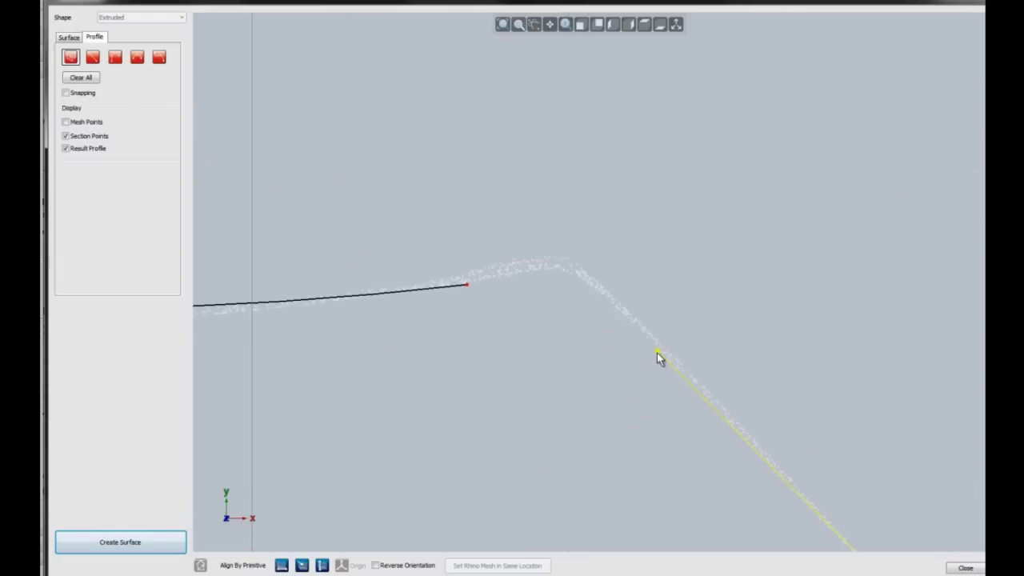
{"action": "left_click", "coordinate": [621, 308]}
{"action": "key", "text": "ctrl+z"}
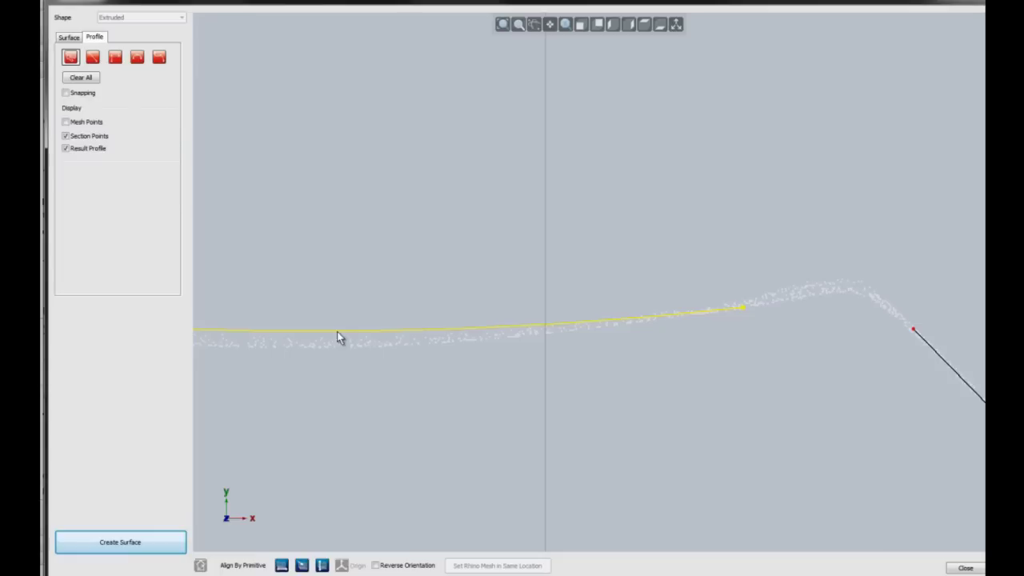
Fit a profile curve along the yellow section points, adding a point toward the bend.
{"action": "scroll", "coordinate": [332, 349], "scroll_direction": "down", "scroll_amount": 5}
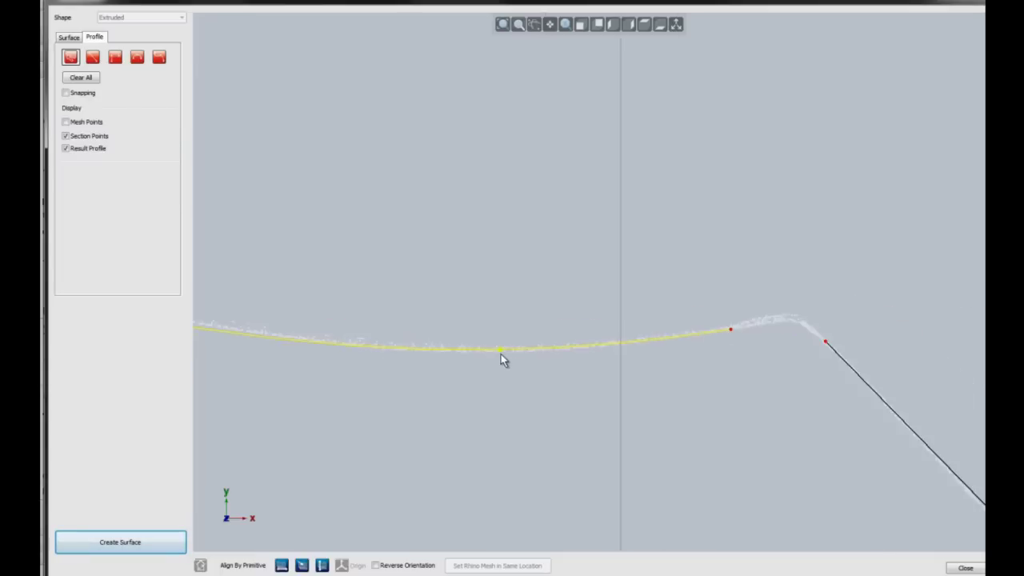
{"action": "left_click", "coordinate": [455, 372]}
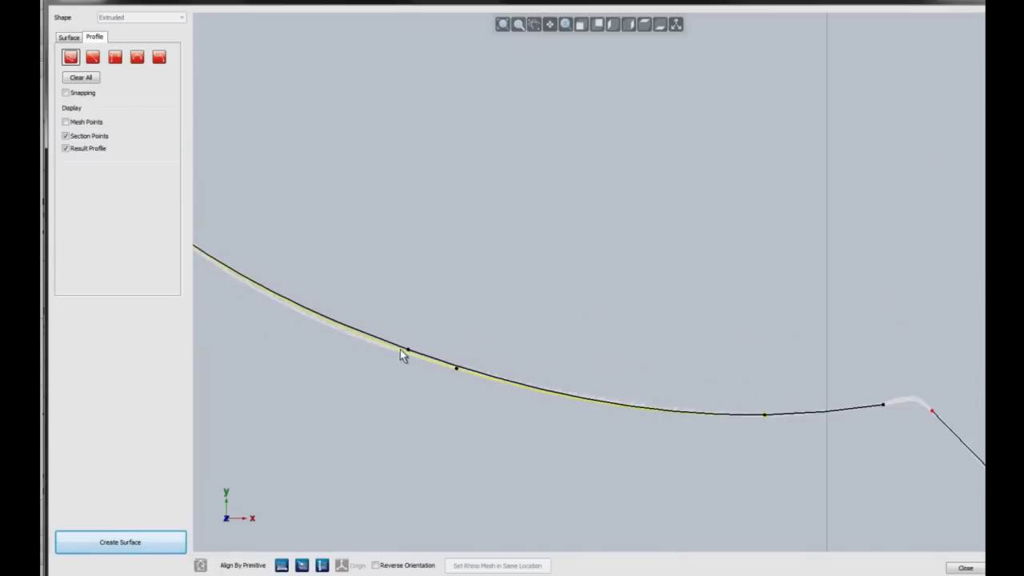
{"action": "left_click", "coordinate": [347, 333]}
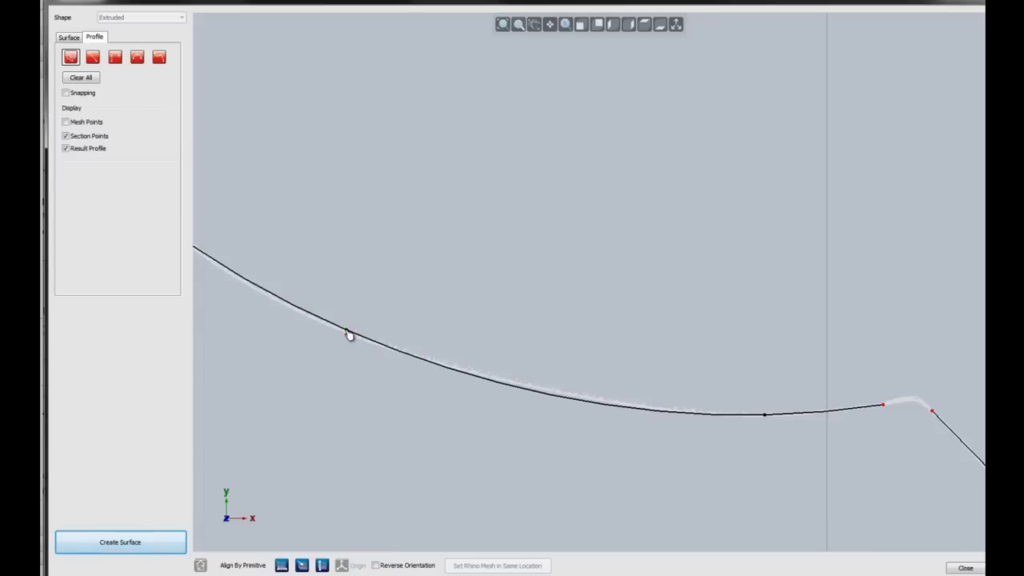
{"action": "right_click_drag", "start_coordinate": [574, 402], "coordinate": [621, 411]}
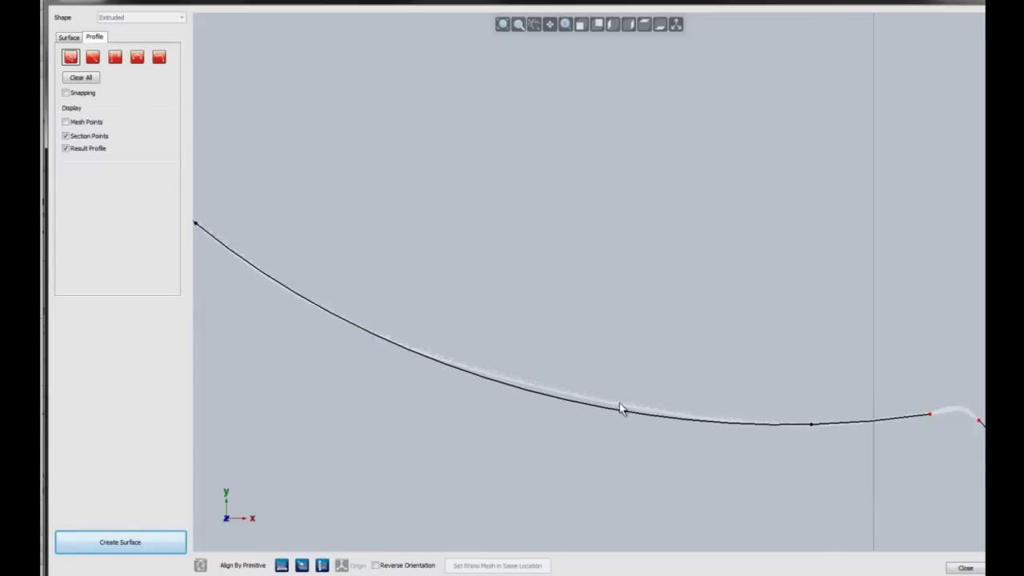
{"action": "left_click", "coordinate": [725, 424]}
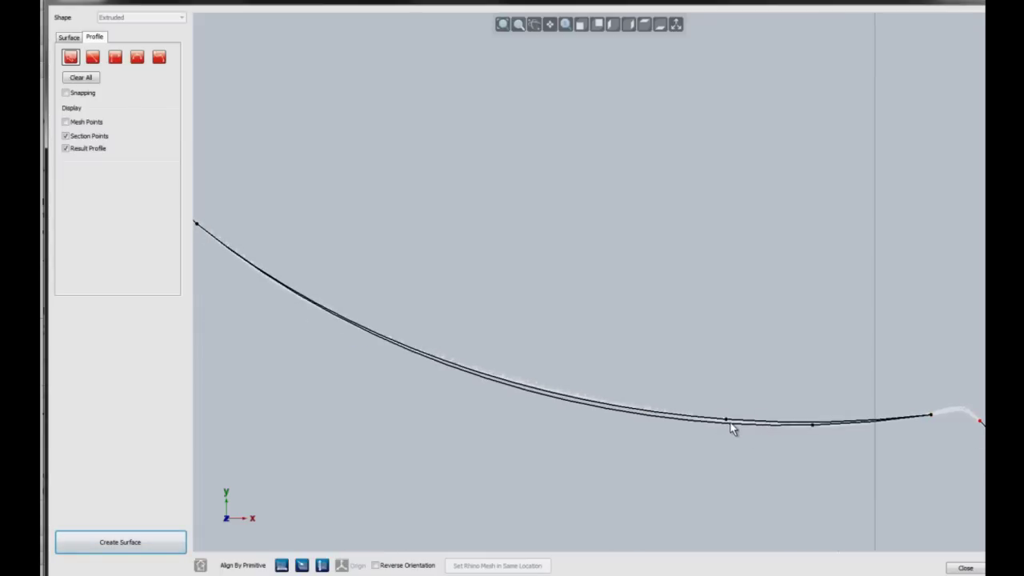
{"action": "mouse_move", "coordinate": [843, 420]}
{"action": "right_mouse_down"}
{"action": "mouse_move", "coordinate": [630, 424]}
{"action": "mouse_move", "coordinate": [533, 392]}
{"action": "right_mouse_up"}
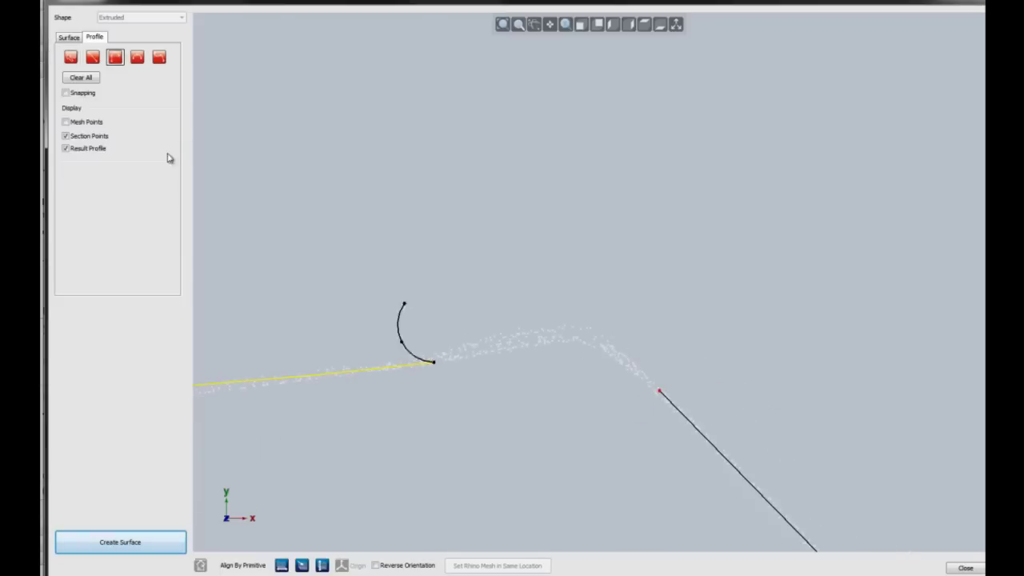
With snapping on, reshape and flip the bend arc along the bottom points, then return to 3D.
{"action": "left_click", "coordinate": [80, 92]}
{"action": "left_click_drag", "start_coordinate": [663, 384], "coordinate": [622, 354]}
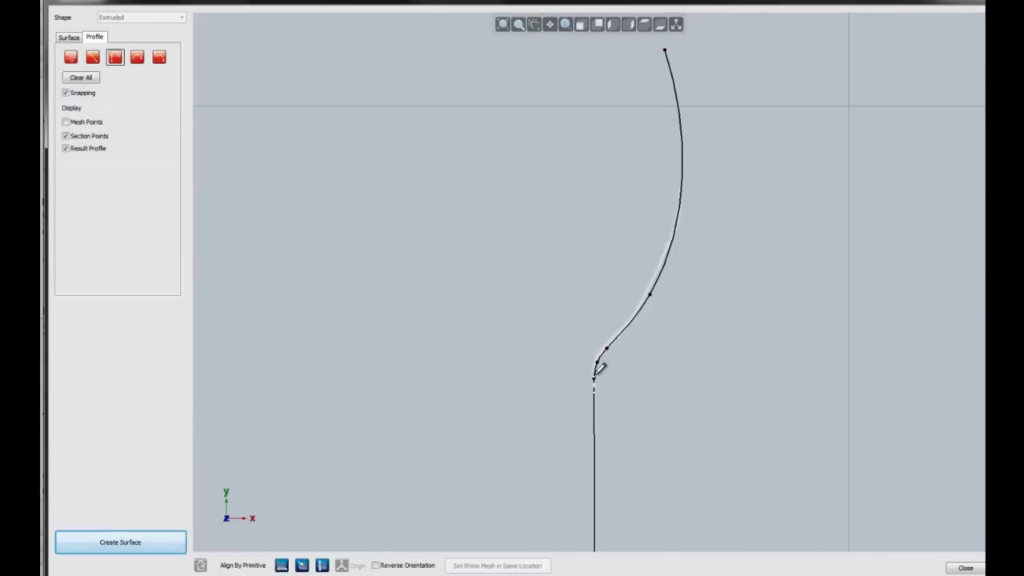
{"action": "scroll", "coordinate": [600, 356], "scroll_direction": "up", "scroll_amount": 3}
{"action": "scroll", "coordinate": [600, 358], "scroll_direction": "down", "scroll_amount": 3}
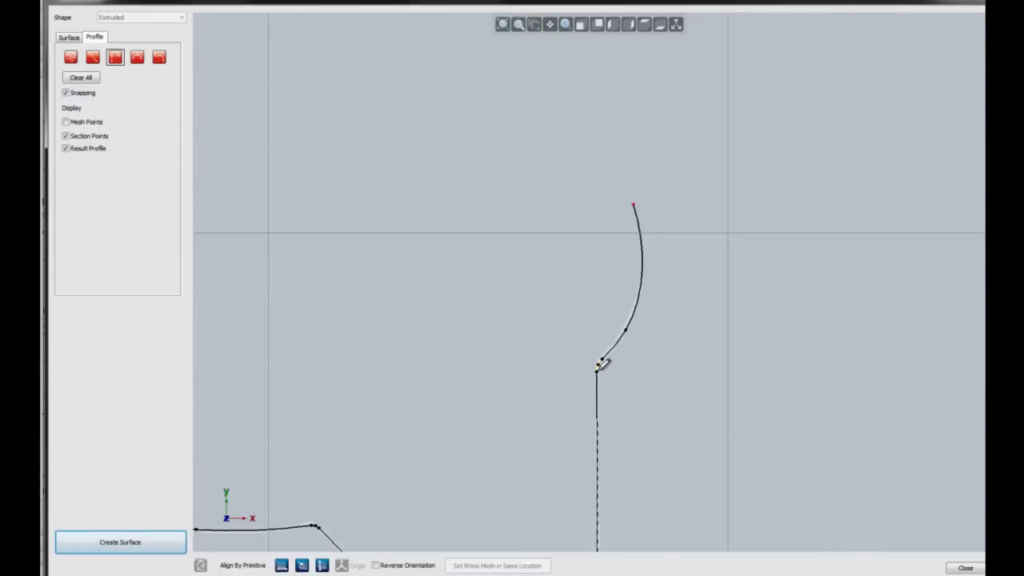
{"action": "scroll", "coordinate": [552, 412], "scroll_direction": "up", "scroll_amount": 2}
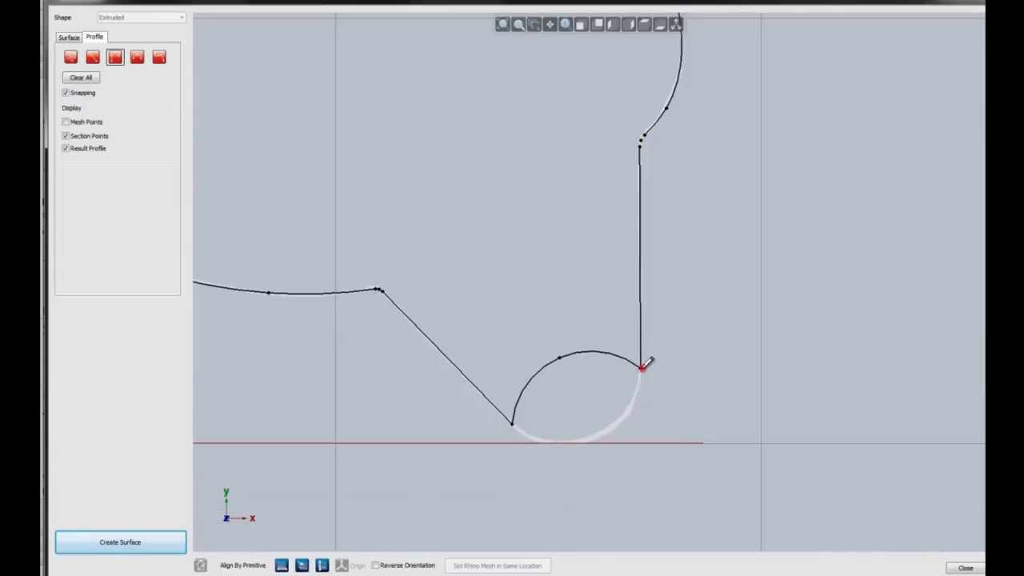
{"action": "left_click_drag", "start_coordinate": [645, 364], "coordinate": [636, 383]}
{"action": "scroll", "coordinate": [612, 348], "scroll_direction": "down", "scroll_amount": 3}
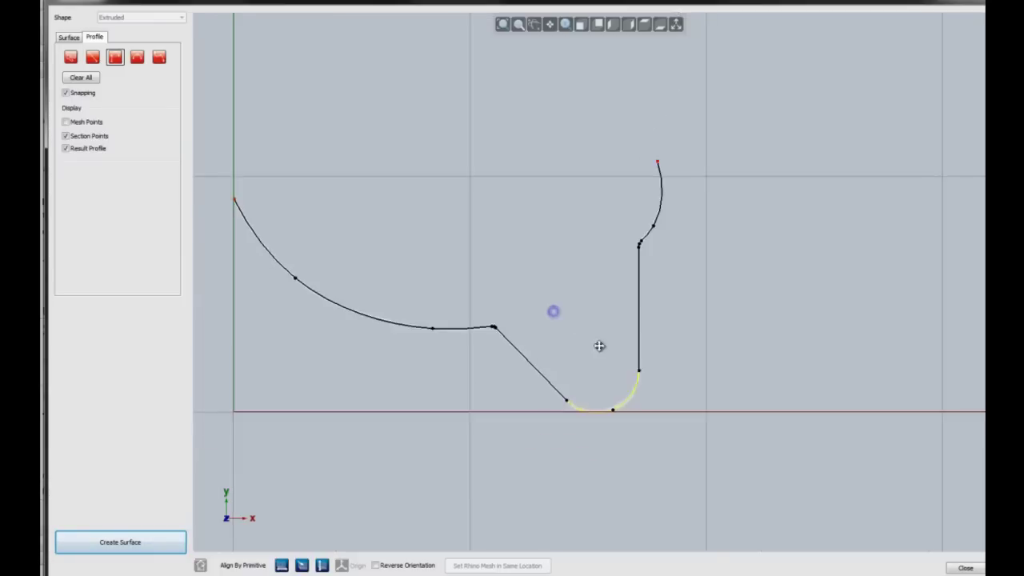
{"action": "left_click", "coordinate": [68, 38]}
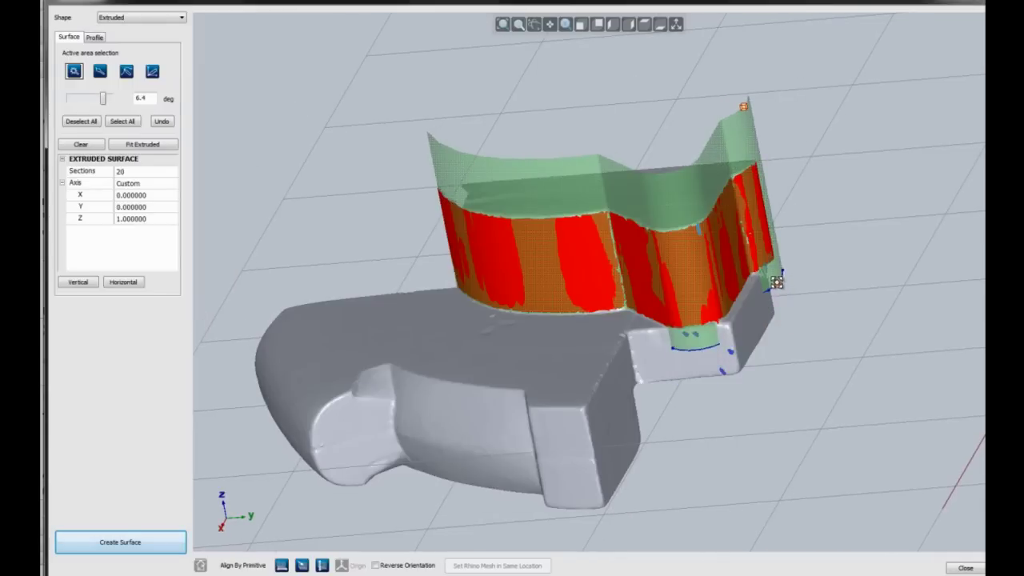
Create the shortened extruded wall, then create a horizontal top plane surface.
{"action": "left_click_drag", "start_coordinate": [744, 107], "coordinate": [751, 143]}
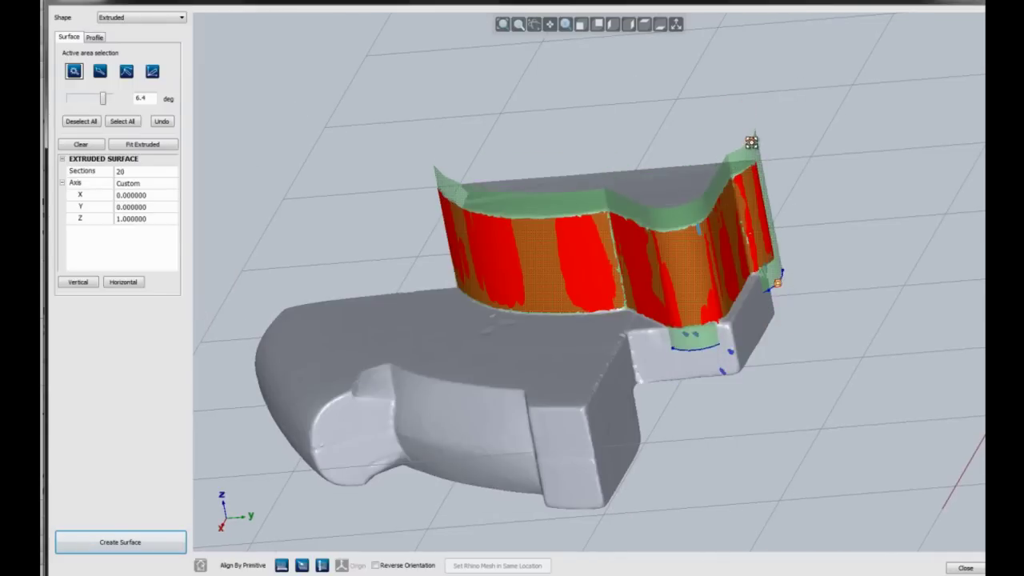
{"action": "left_click", "coordinate": [131, 543]}
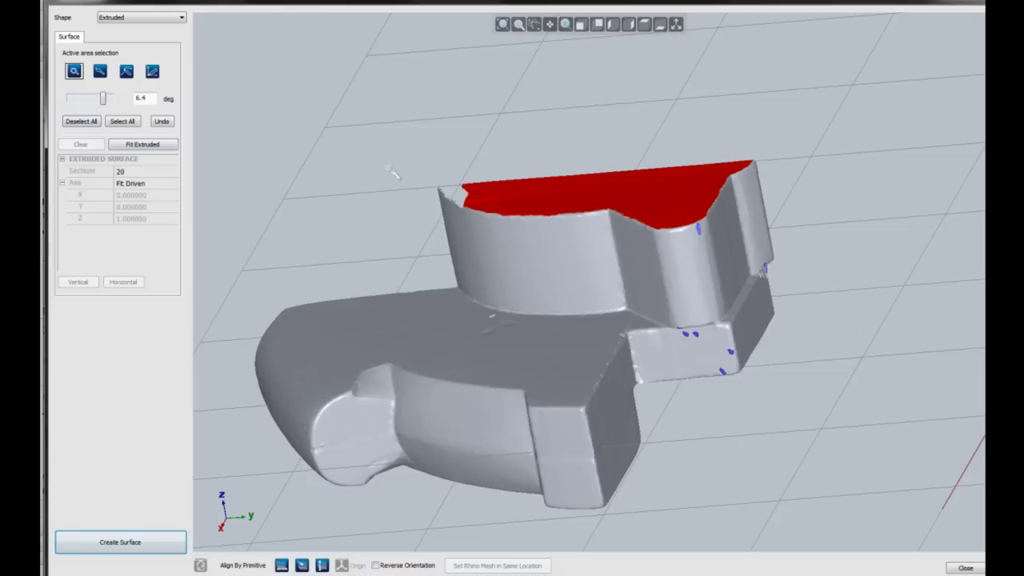
{"action": "left_click", "coordinate": [121, 17]}
{"action": "left_click", "coordinate": [120, 26]}
{"action": "left_click", "coordinate": [124, 282]}
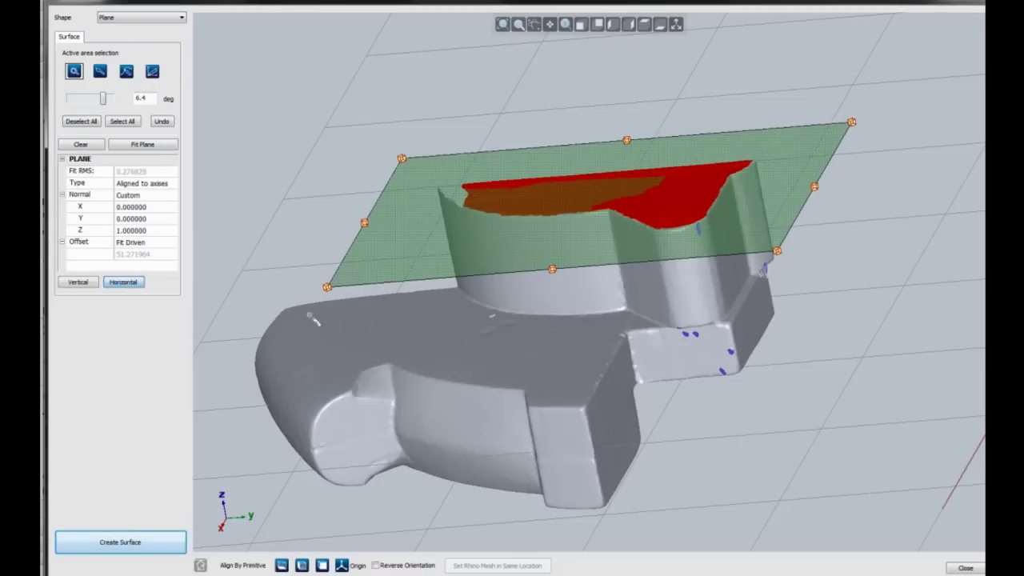
{"action": "left_click", "coordinate": [141, 544]}
Orbit and zoom to inspect the assembled part and its underside.
{"action": "middle_click_drag", "start_coordinate": [690, 389], "coordinate": [583, 245]}
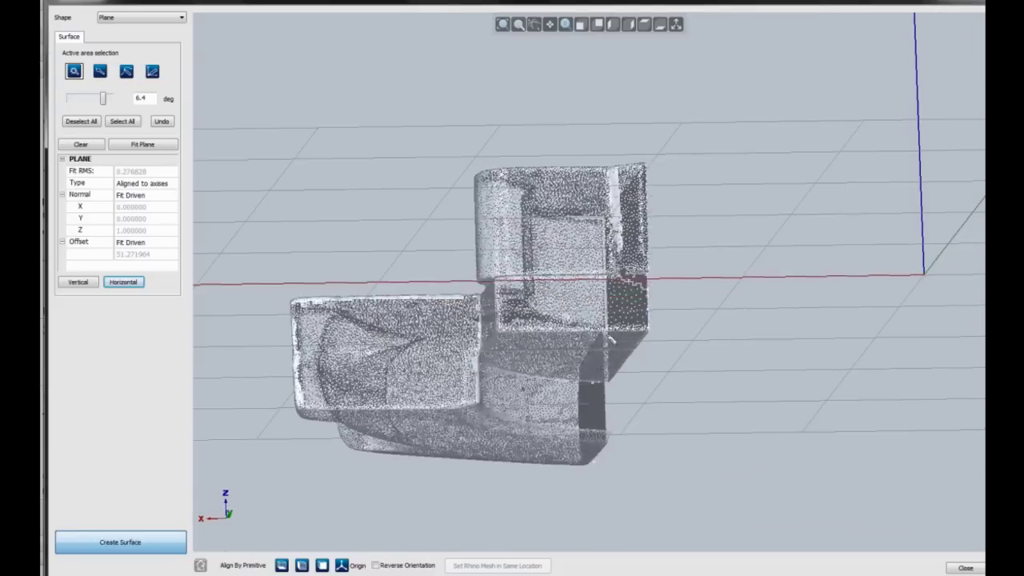
{"action": "scroll", "coordinate": [583, 245], "scroll_direction": "up", "scroll_amount": 3}
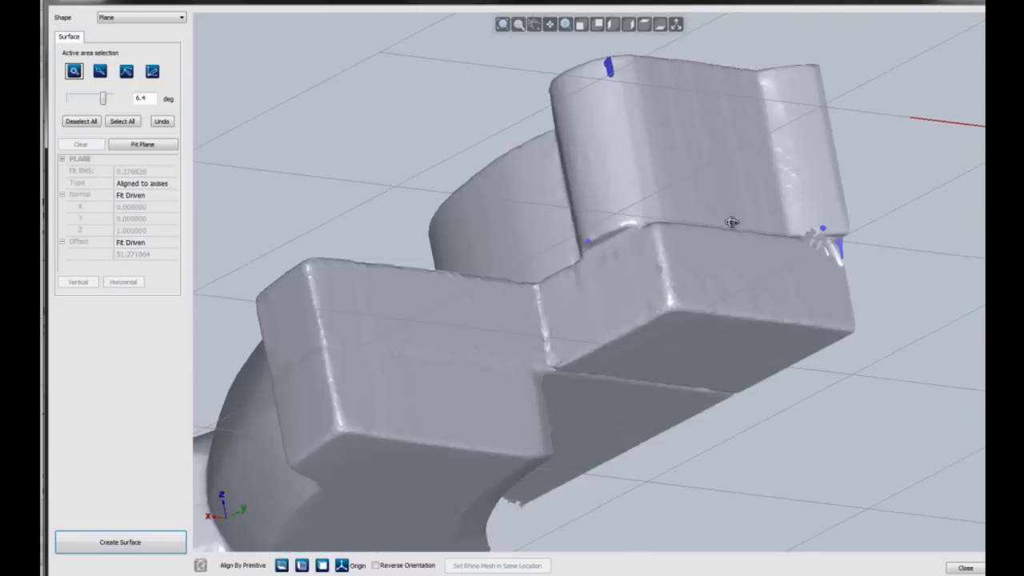
{"action": "scroll", "coordinate": [560, 218], "scroll_direction": "up", "scroll_amount": 2}
{"action": "mouse_move", "coordinate": [560, 218]}
{"action": "middle_mouse_down"}
{"action": "mouse_move", "coordinate": [800, 333]}
{"action": "mouse_move", "coordinate": [837, 371]}
{"action": "mouse_move", "coordinate": [520, 355]}
{"action": "middle_mouse_up"}
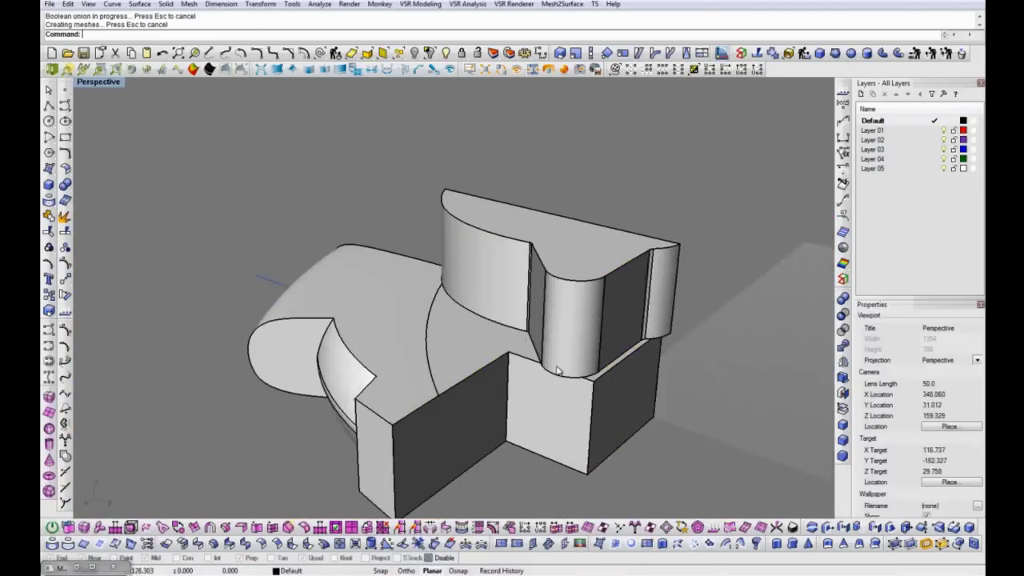
Unhide the scan mesh, hide the solid part, then select the mesh and open the Mesh2Surface menu.
{"action": "left_click", "coordinate": [446, 53]}
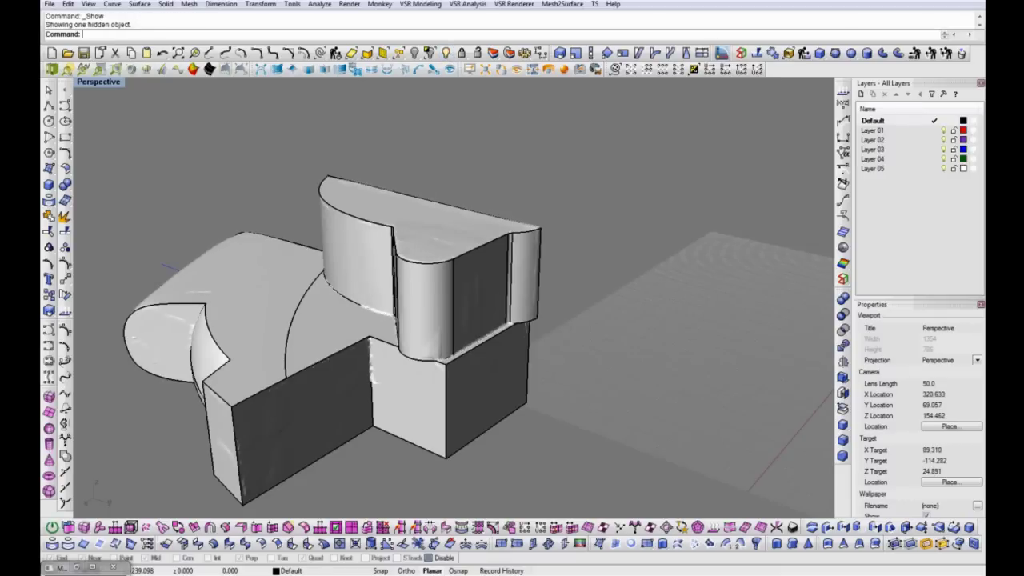
{"action": "left_click", "coordinate": [576, 449]}
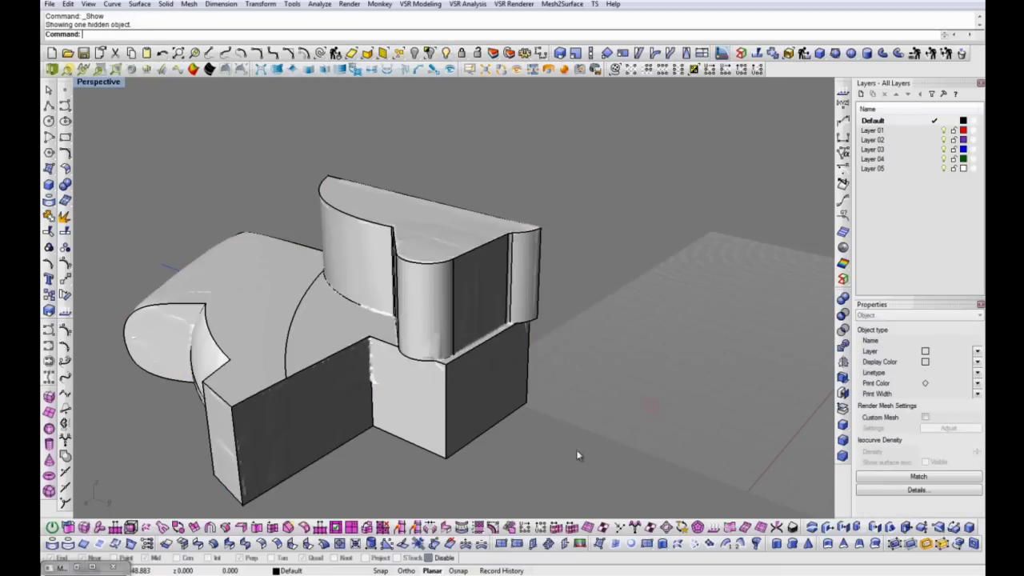
{"action": "right_click_drag", "start_coordinate": [576, 450], "coordinate": [536, 264]}
{"action": "left_click", "coordinate": [480, 308]}
{"action": "key", "text": "ctrl+h"}
{"action": "mouse_move", "coordinate": [521, 320]}
{"action": "right_mouse_down"}
{"action": "mouse_move", "coordinate": [469, 427]}
{"action": "mouse_move", "coordinate": [498, 409]}
{"action": "right_mouse_up"}
{"action": "left_click", "coordinate": [499, 409]}
{"action": "left_click", "coordinate": [562, 4]}
In Mesh2Surface, select the curved inner band of the scan with the angle tolerance lowered to 2.48.
{"action": "left_click", "coordinate": [576, 20]}
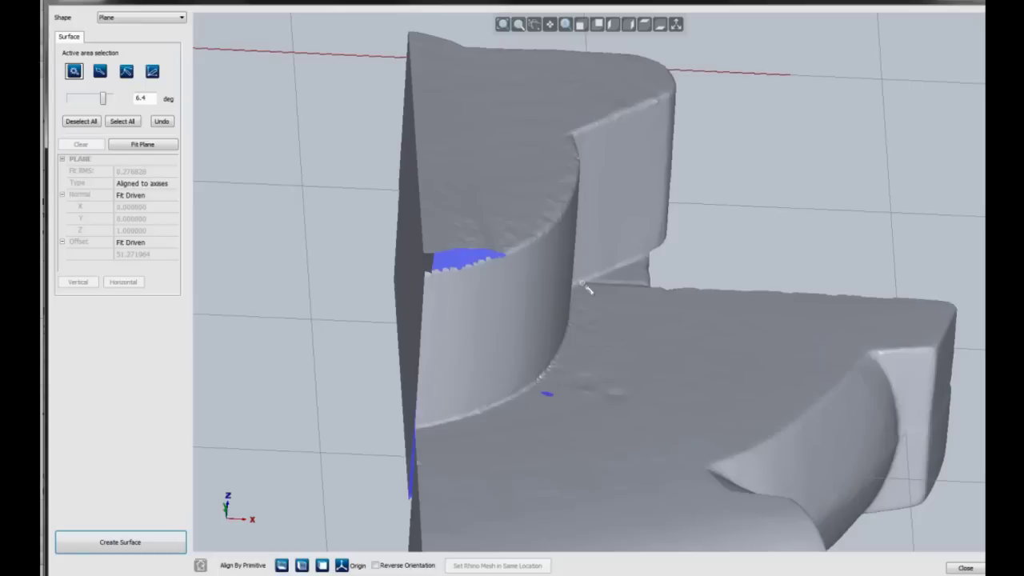
{"action": "right_click_drag", "start_coordinate": [564, 340], "coordinate": [577, 310]}
{"action": "scroll", "coordinate": [578, 311], "scroll_direction": "up", "scroll_amount": 5}
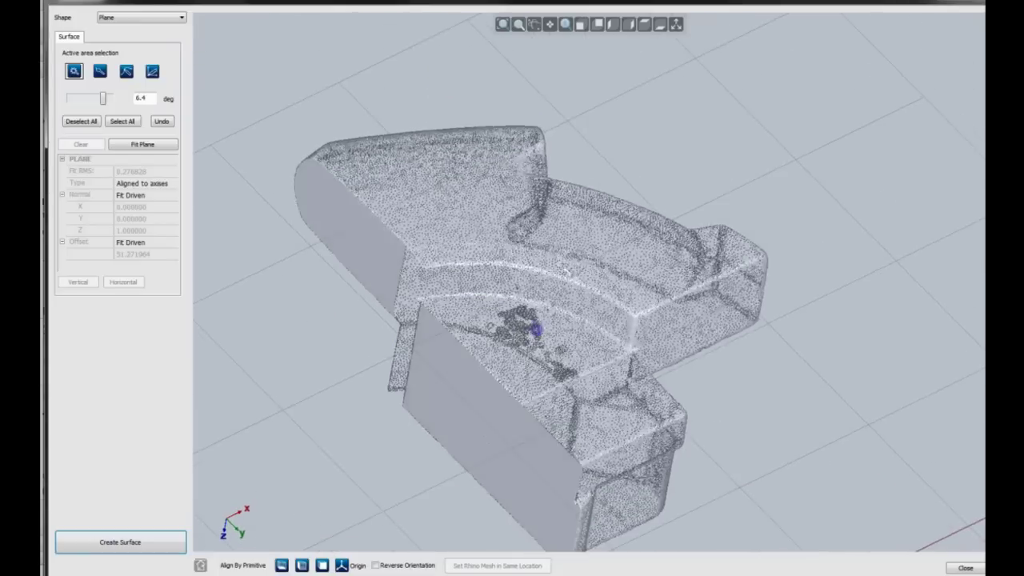
{"action": "left_click", "coordinate": [578, 311]}
{"action": "left_click_drag", "start_coordinate": [102, 98], "coordinate": [97, 98]}
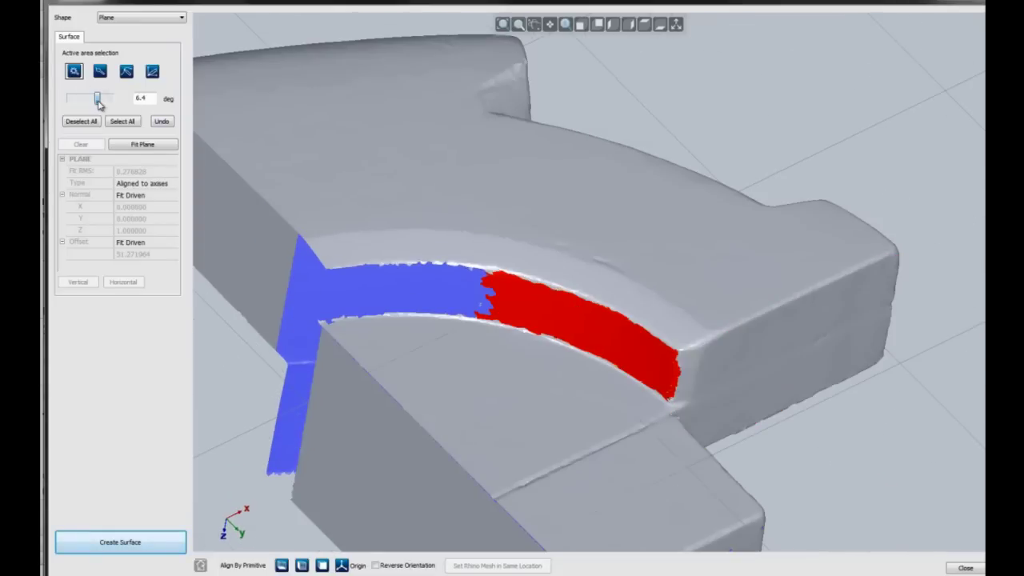
Set the fitted shape to a vertical cylinder.
{"action": "left_click", "coordinate": [141, 16]}
{"action": "left_click", "coordinate": [136, 44]}
{"action": "left_click", "coordinate": [92, 283]}
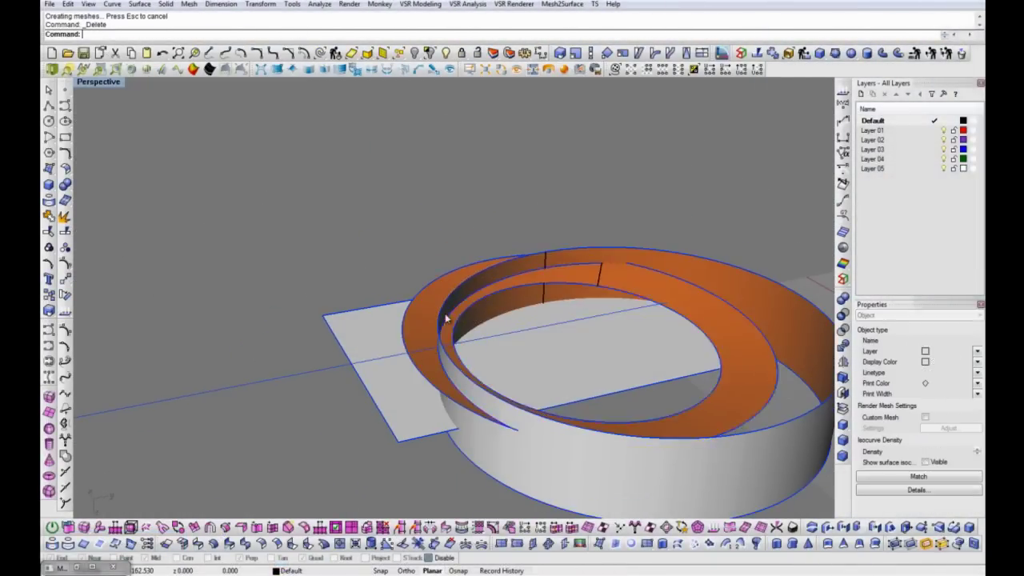
Delete the leftover flat plane and helper curves from the model.
{"action": "left_click", "coordinate": [446, 319]}
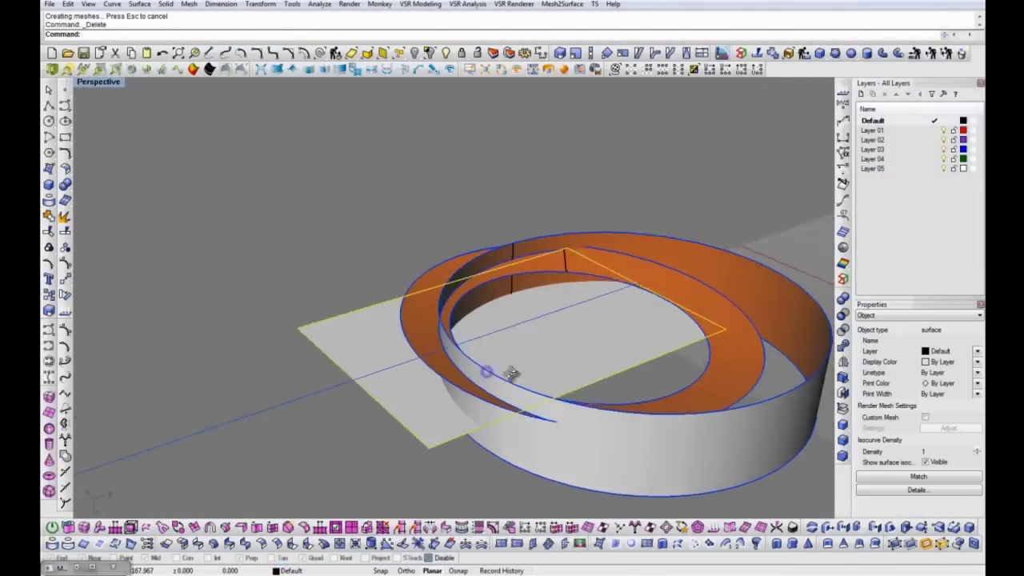
{"action": "right_click_drag", "start_coordinate": [507, 373], "coordinate": [503, 428]}
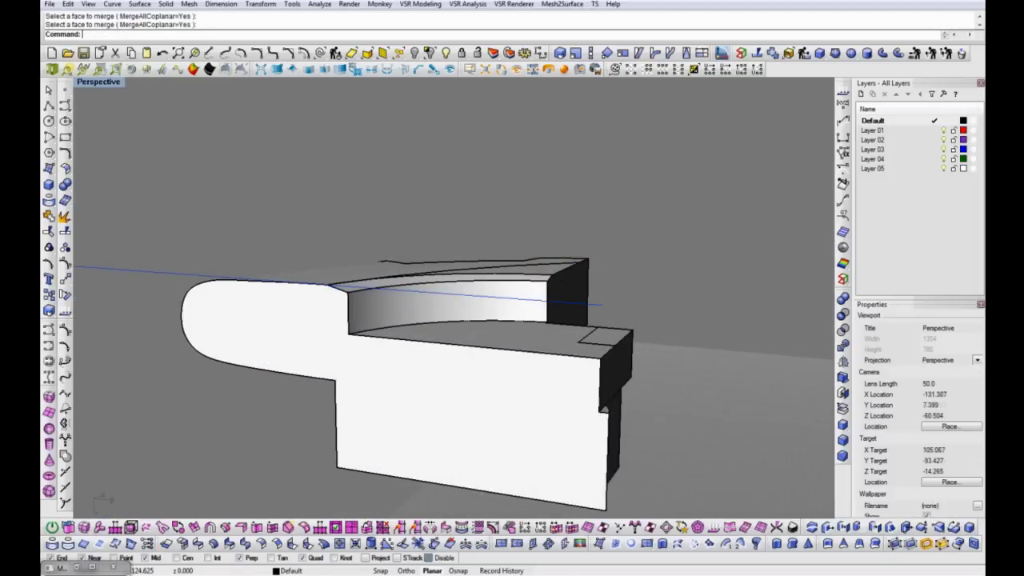
{"action": "key", "text": "Delete"}
{"action": "right_click_drag", "start_coordinate": [457, 269], "coordinate": [551, 359]}
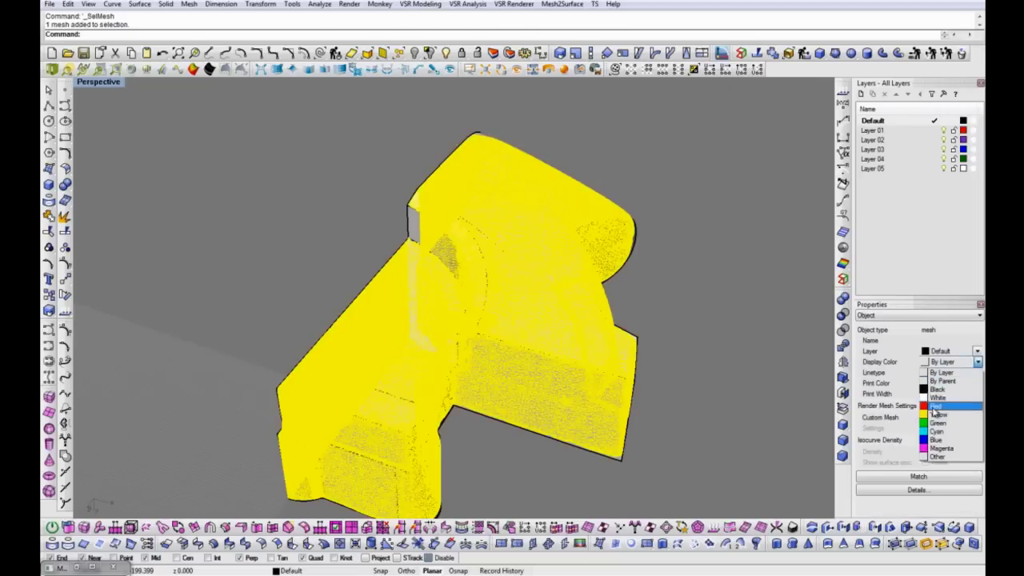
Orbit and zoom around the red scan mesh to compare it with the rebuilt solid.
{"action": "right_click_drag", "start_coordinate": [690, 302], "coordinate": [600, 180]}
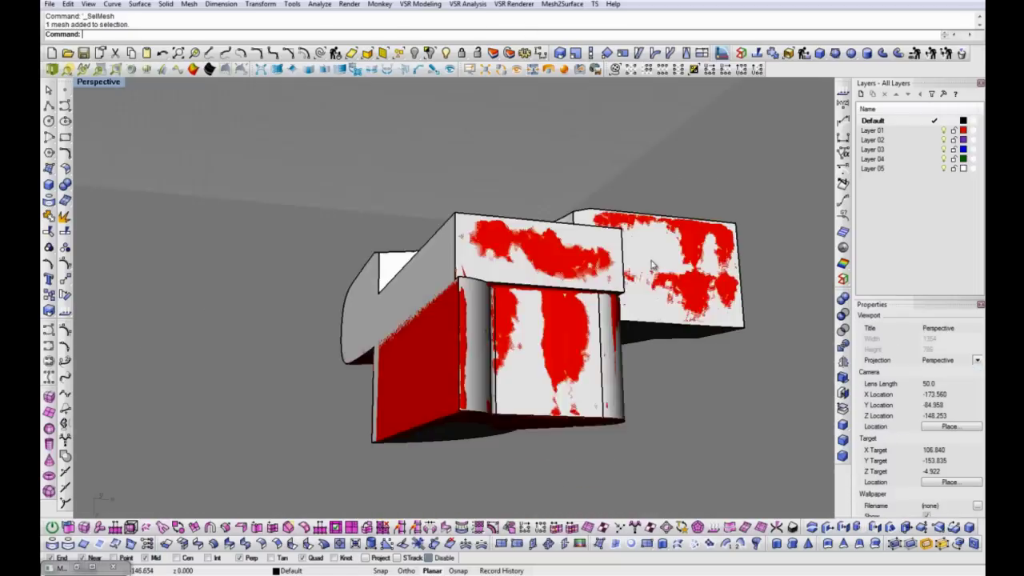
{"action": "scroll", "coordinate": [600, 179], "scroll_direction": "up", "scroll_amount": 5}
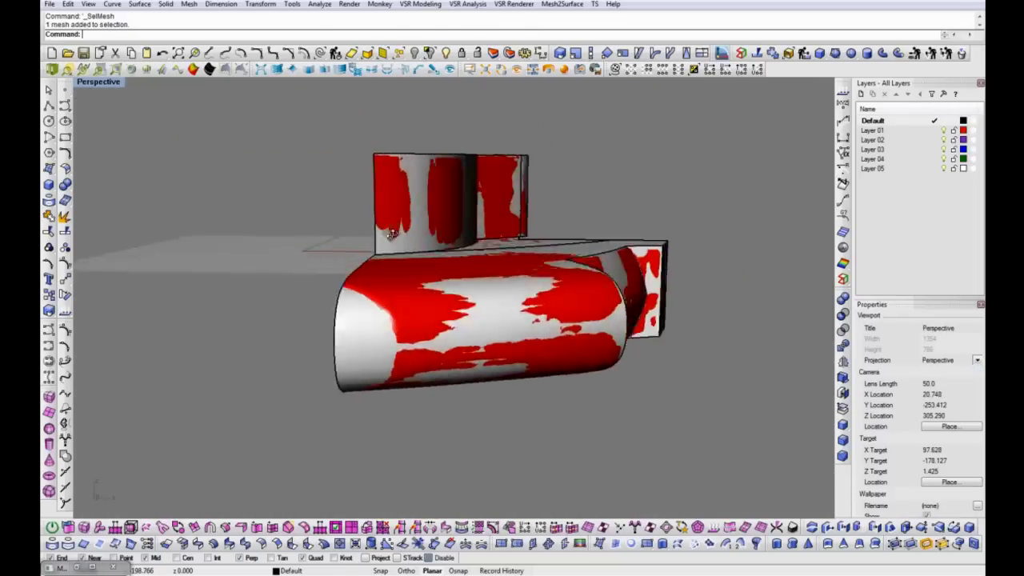